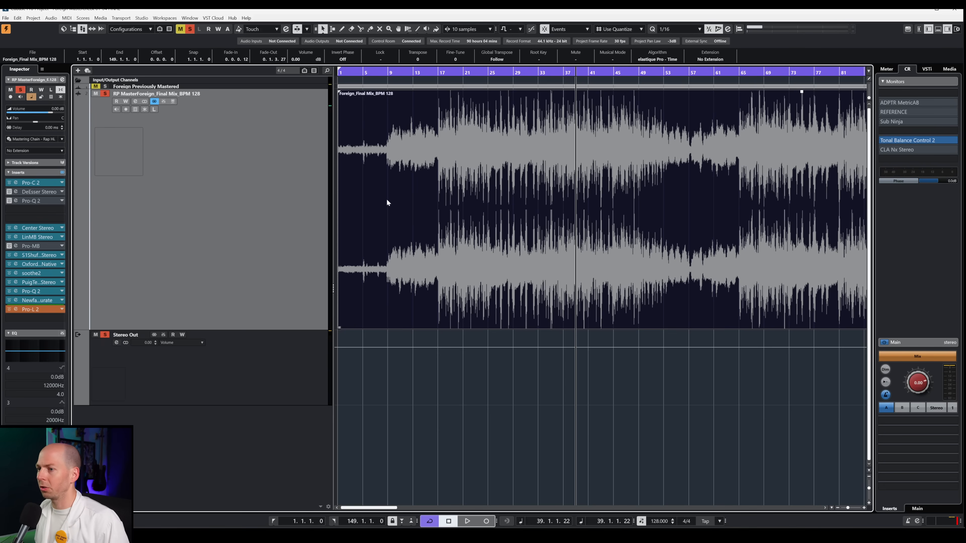
- Load Waves Curves AQ Stereo into the empty fourth insert of the mix track and move its window over the track list
left_click(36, 209)
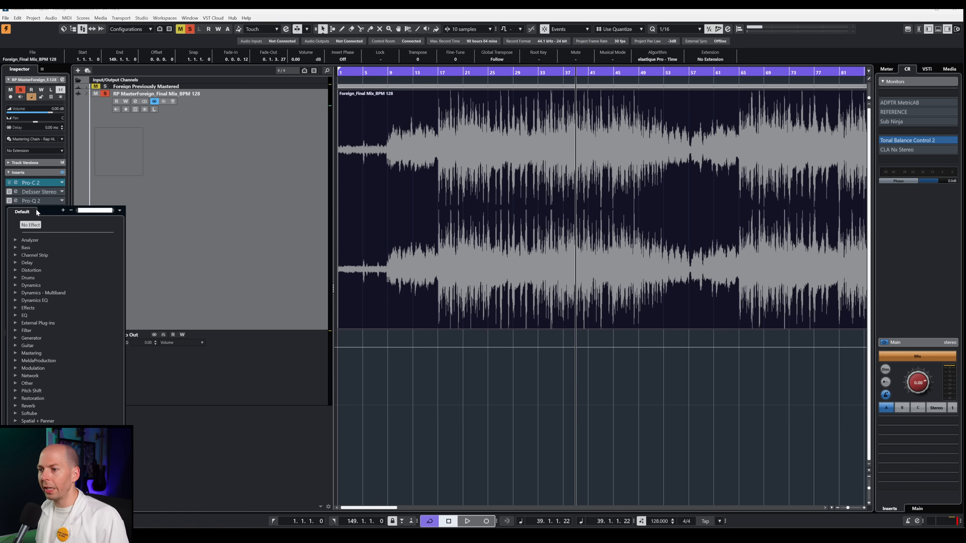
type("waves")
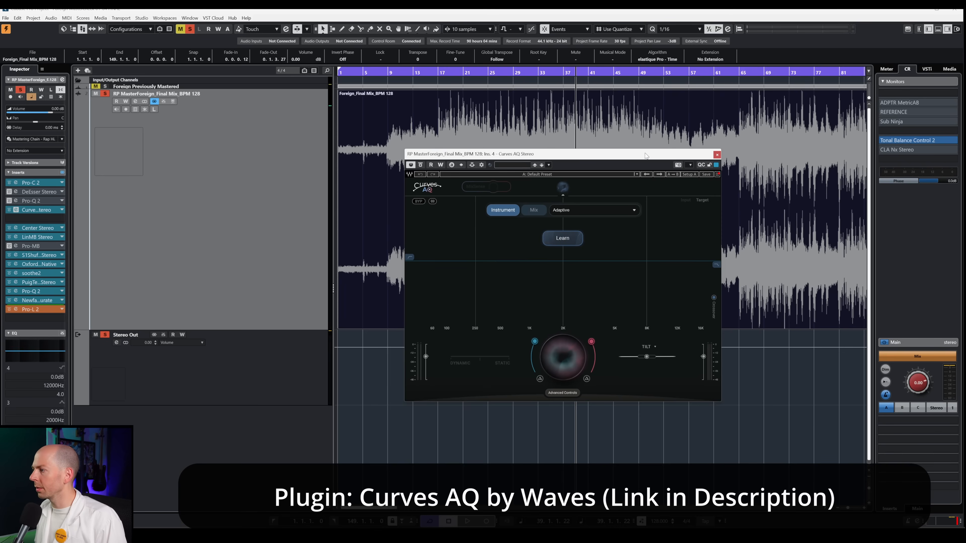
left_click_drag(645, 153, 397, 86)
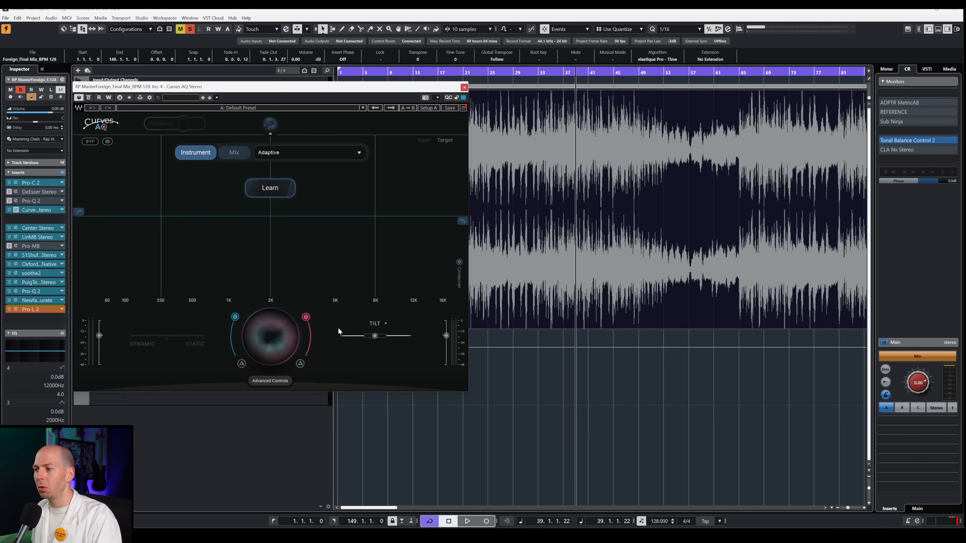
- Switch Curves AQ from Instrument to Mix curves and look through the available target genres
mouse_move(286, 194)
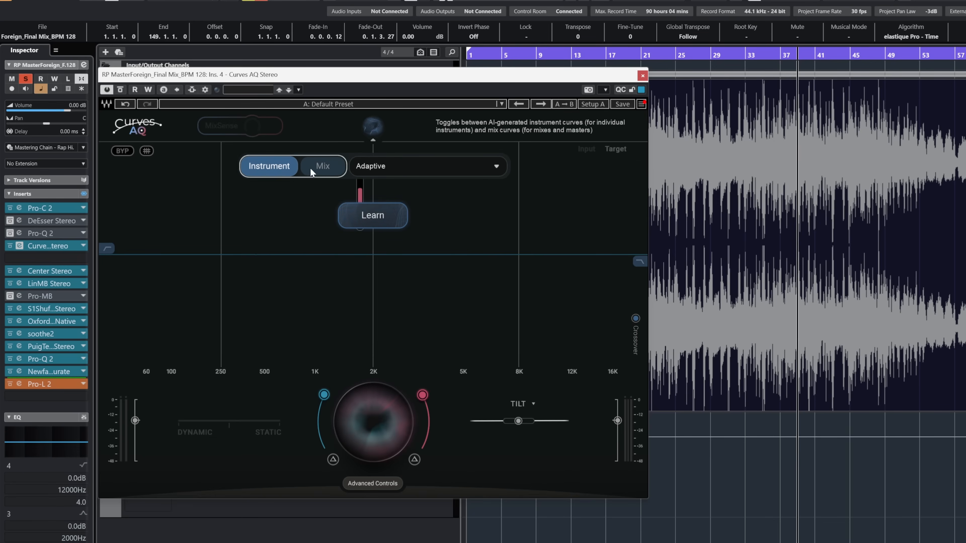
left_click(324, 167)
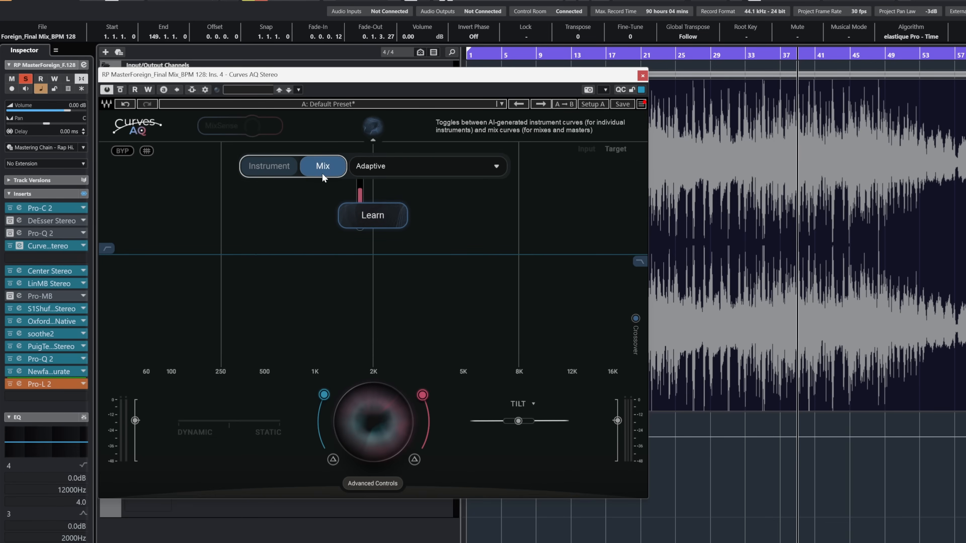
left_click(390, 163)
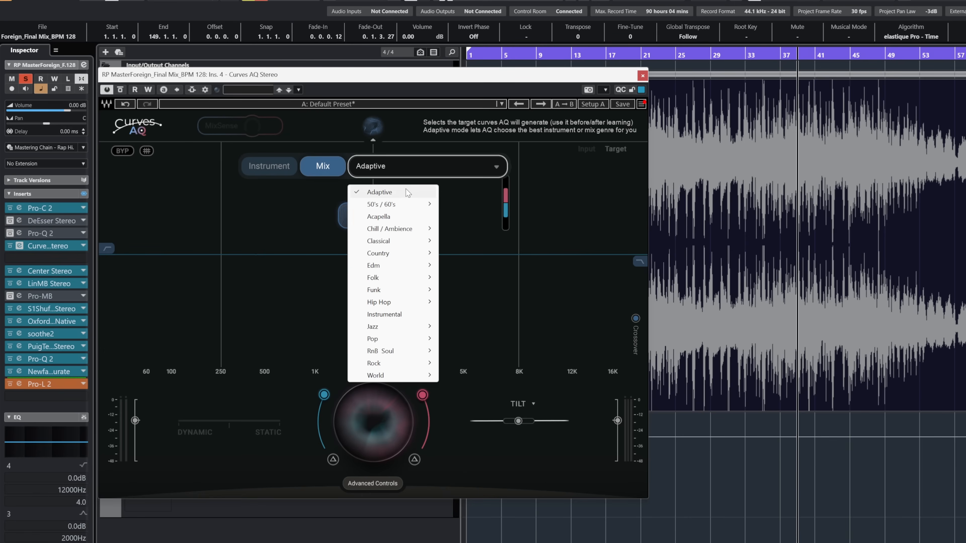
mouse_move(393, 363)
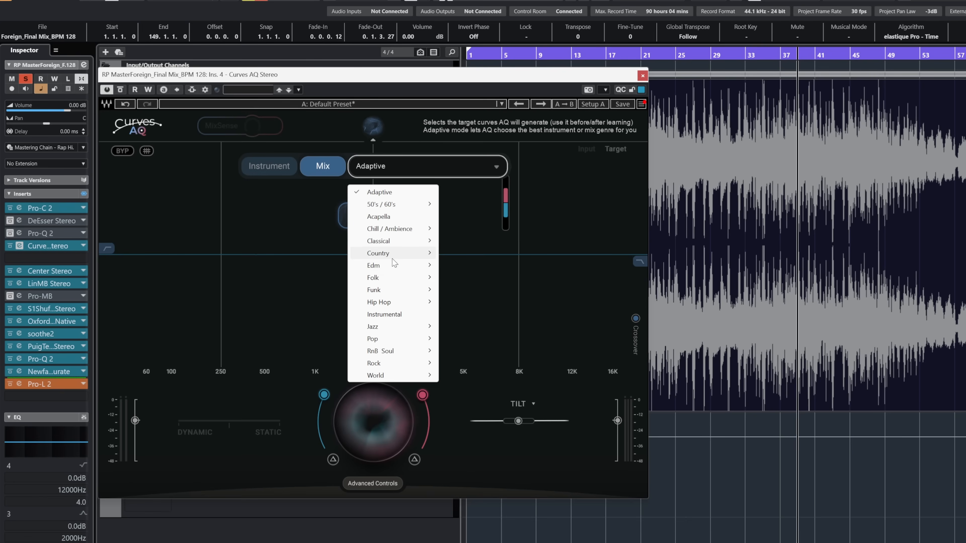
left_click(484, 217)
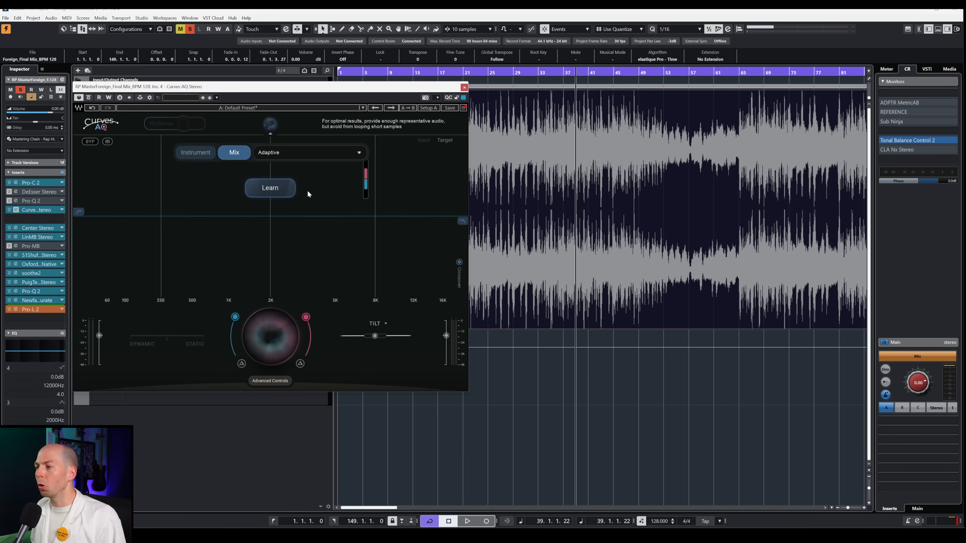
- Keep the Adaptive target and run the Learn process while the track plays
left_click(285, 154)
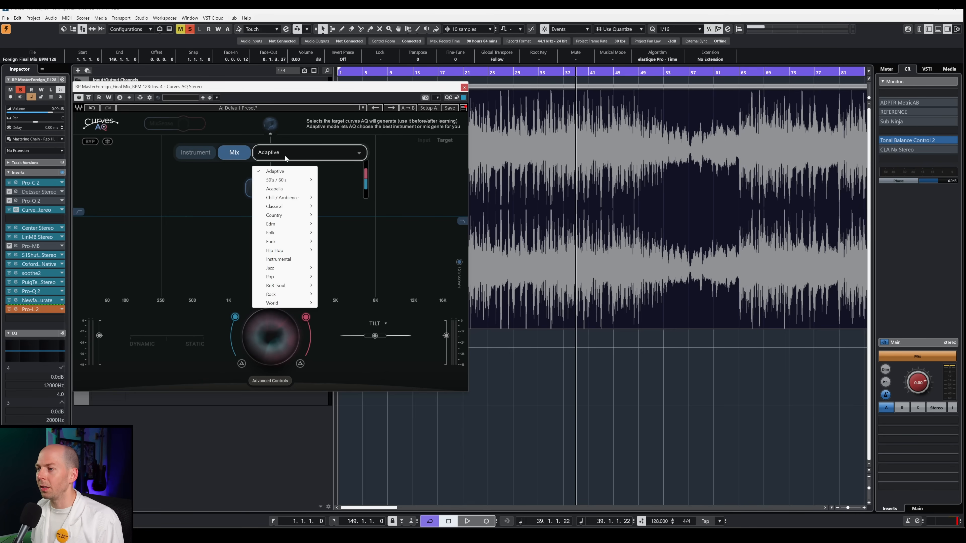
left_click(356, 210)
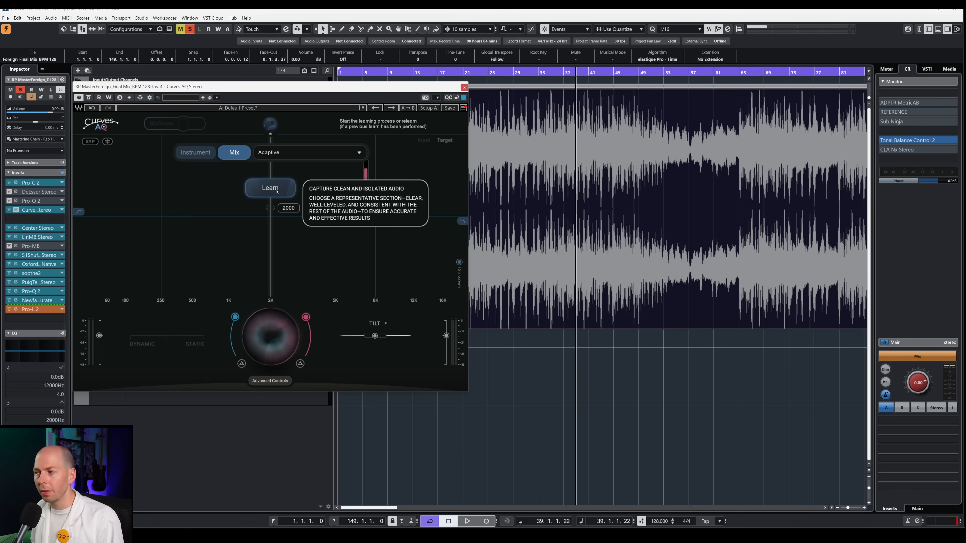
left_click(277, 192)
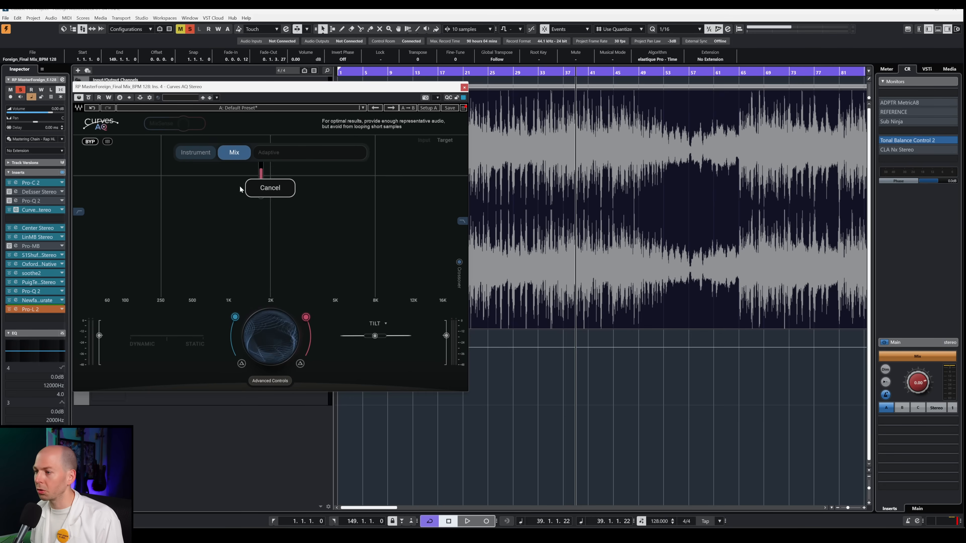
key("space")
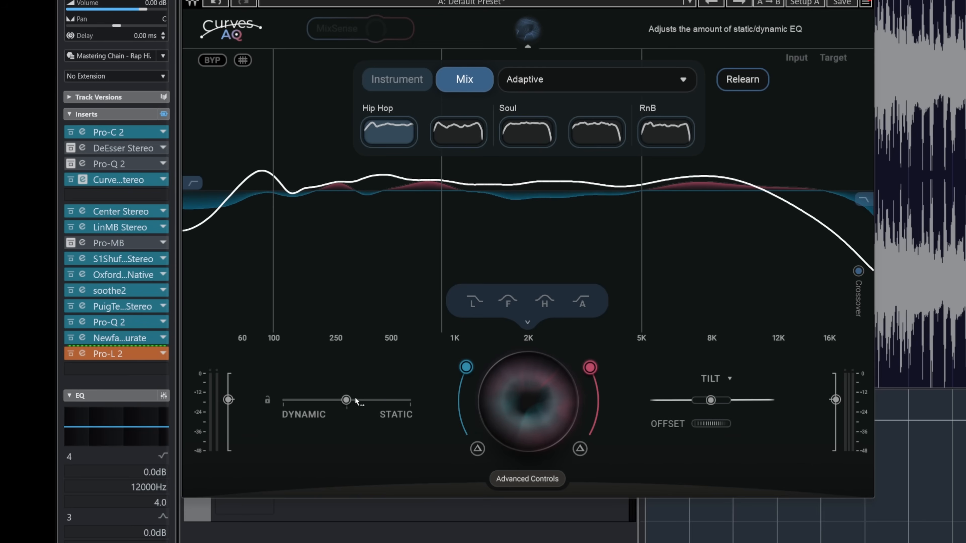
- Shift the dynamic/static EQ balance toward static, ending at 19.3% dynamic and 100% static
mouse_move(166, 336)
left_mouse_down()
mouse_move(140, 335)
mouse_move(158, 335)
left_mouse_up()
mouse_move(331, 399)
left_mouse_down()
mouse_move(394, 399)
mouse_move(342, 399)
left_mouse_up()
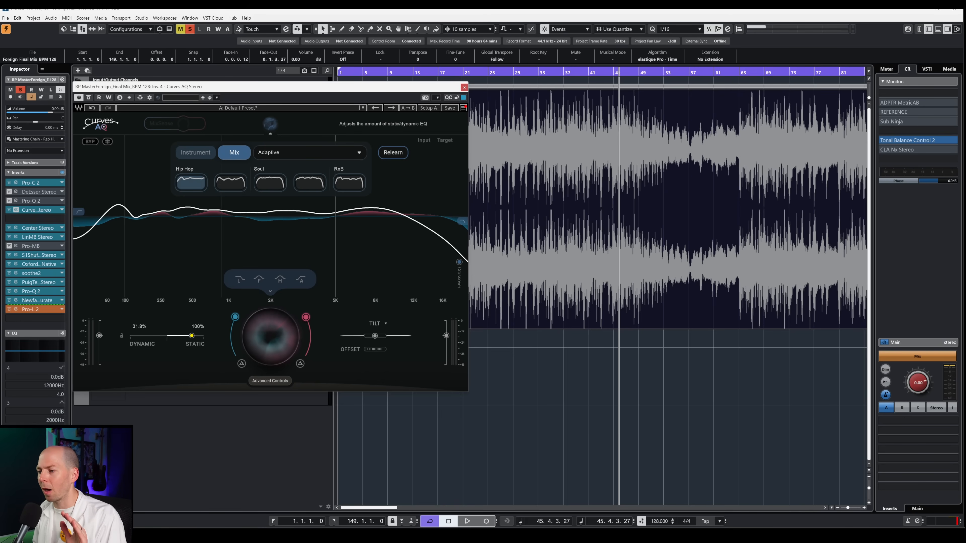
left_click_drag(191, 335, 196, 336)
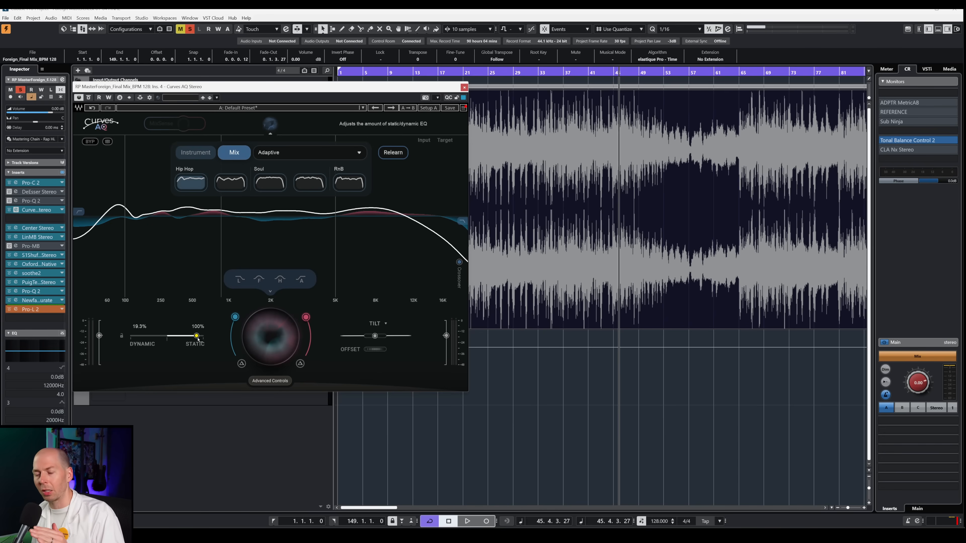
- Lower the frequency-cut amount to 14, raise it back near full, and keep the overall intensity at 50
left_click_drag(235, 316, 233, 350)
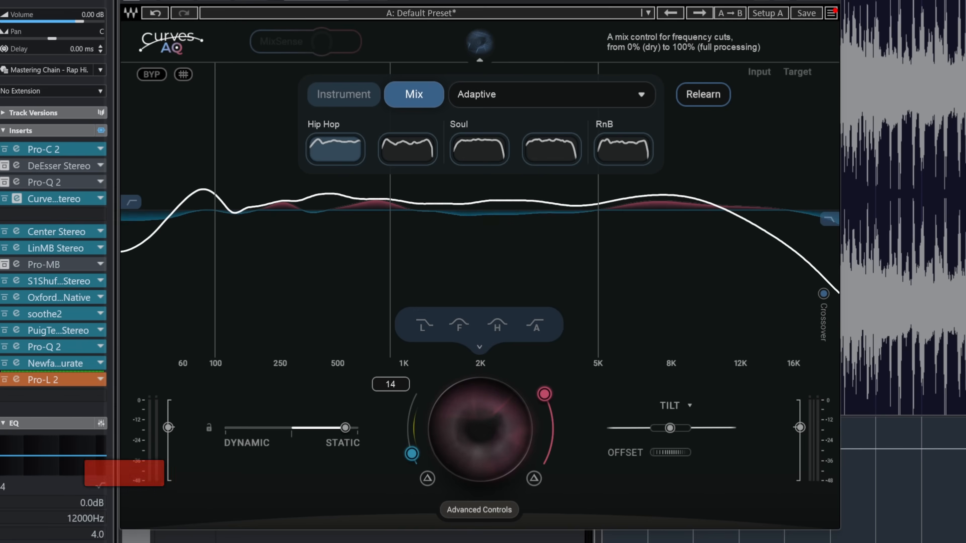
left_click_drag(411, 453, 410, 402)
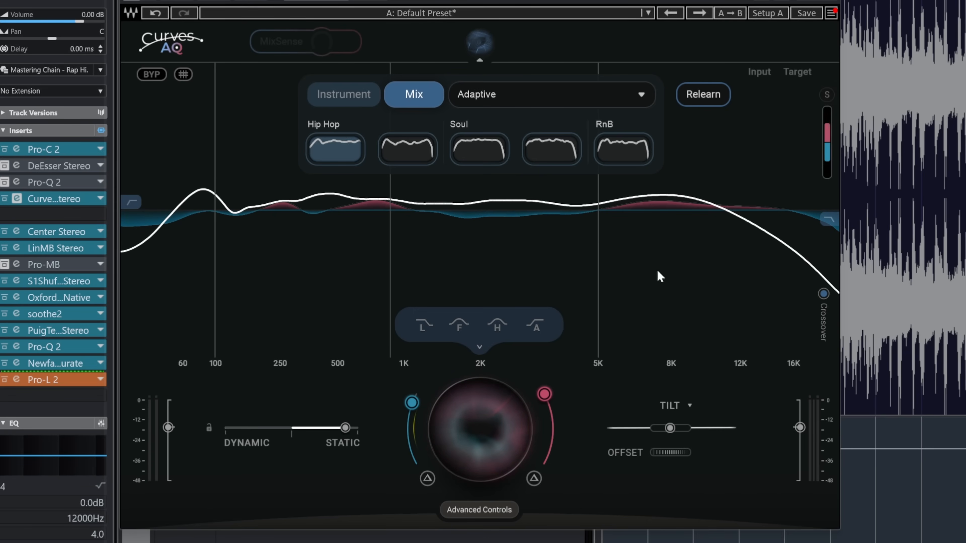
mouse_move(544, 394)
left_mouse_down()
mouse_move(551, 442)
mouse_move(544, 394)
left_mouse_up()
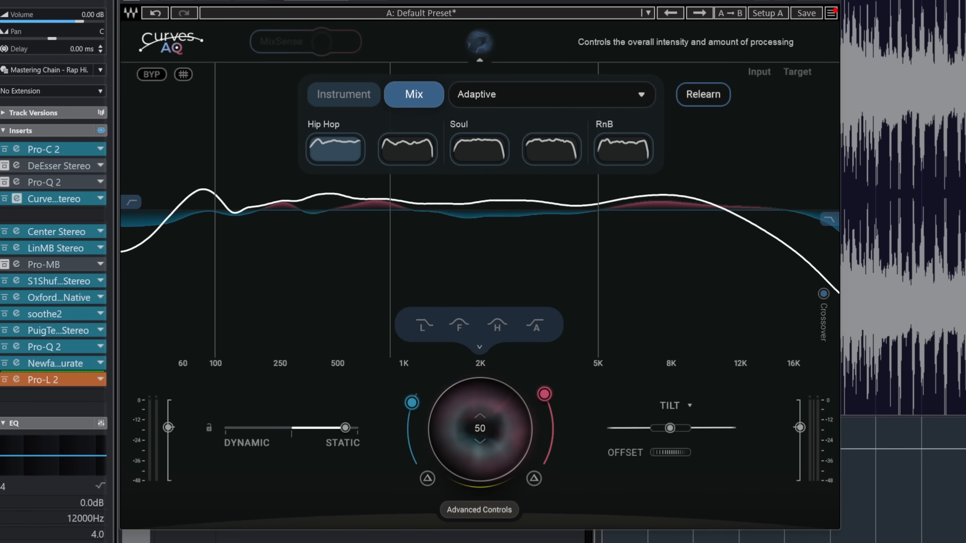
mouse_move(479, 429)
left_mouse_down()
mouse_move(480, 468)
mouse_move(480, 403)
mouse_move(480, 455)
mouse_move(480, 430)
left_mouse_up()
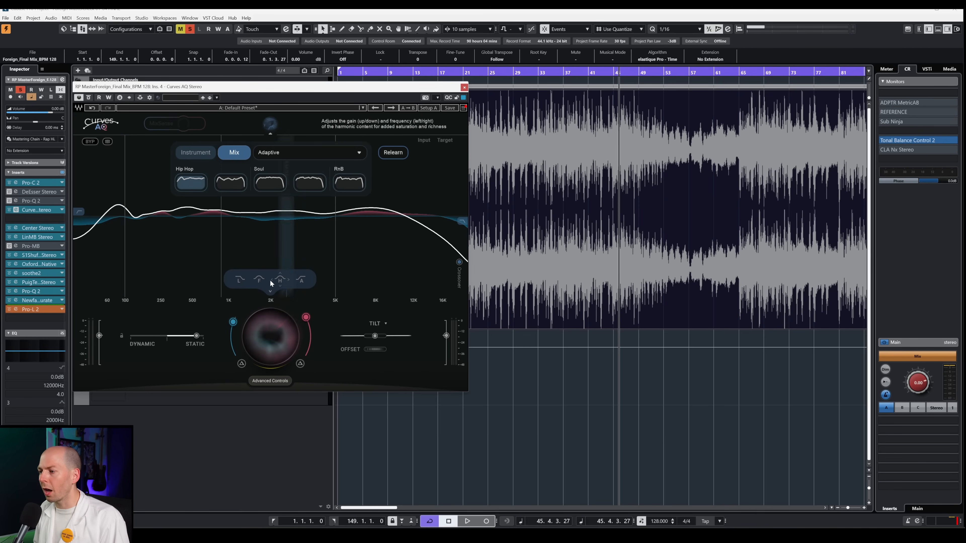
- Raise the Air band's gain slightly and examine the settings of the harmonic (H), fundamental (F) and L bands
mouse_move(308, 282)
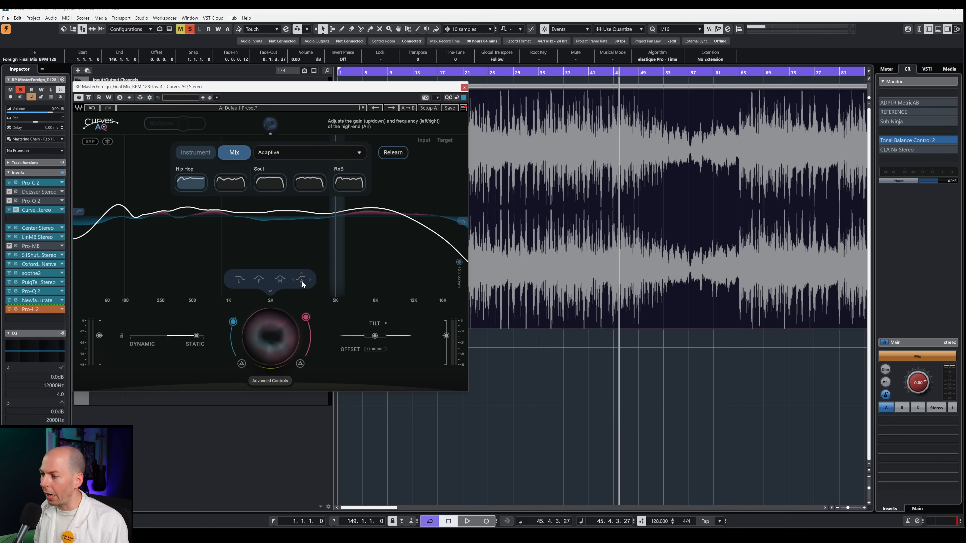
mouse_move(302, 281)
left_mouse_down()
mouse_move(302, 289)
mouse_move(303, 279)
left_mouse_up()
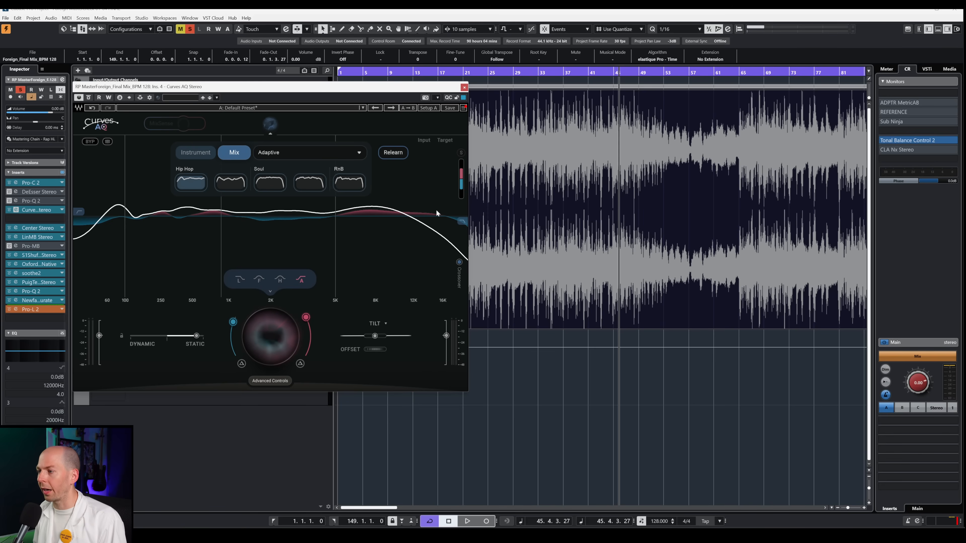
mouse_move(280, 282)
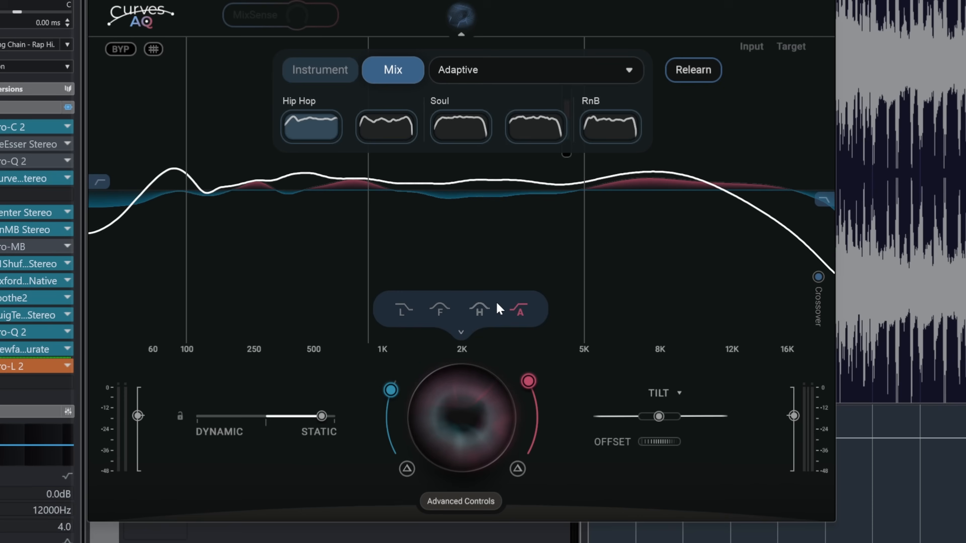
mouse_move(477, 305)
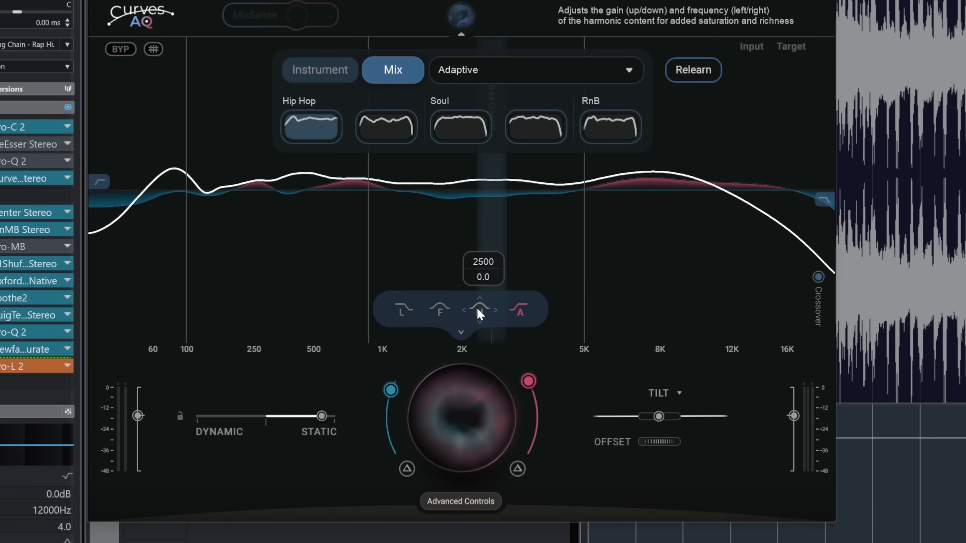
mouse_move(440, 314)
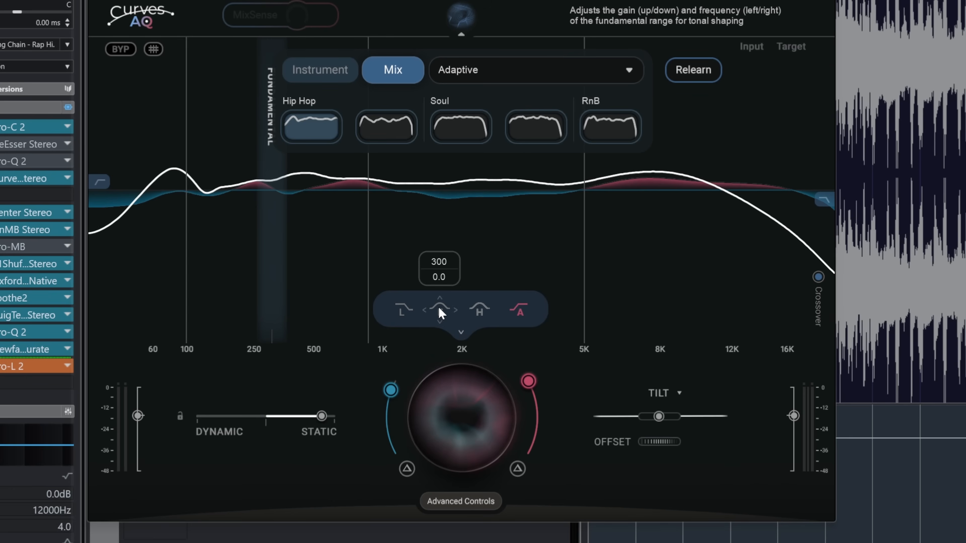
mouse_move(391, 309)
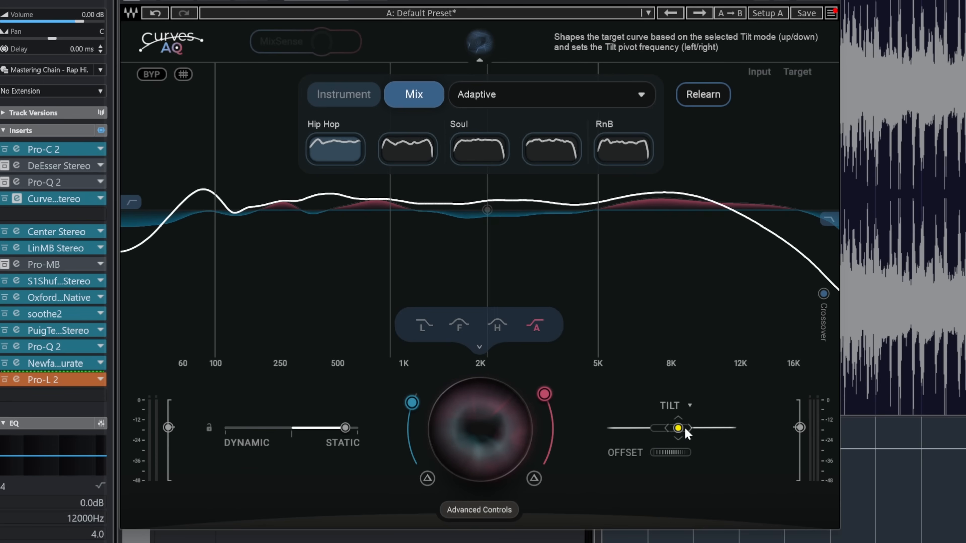
- Tilt the target curve toward the low end, to -6 and slightly beyond, and collapse the target curve selector
left_click_drag(666, 417, 741, 408)
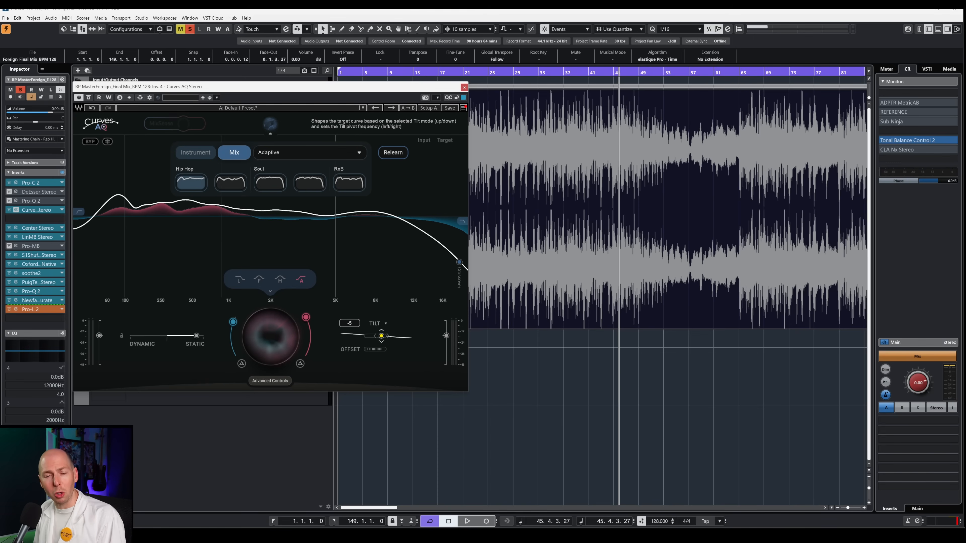
mouse_move(381, 336)
left_mouse_down()
mouse_move(373, 336)
mouse_move(383, 337)
left_mouse_up()
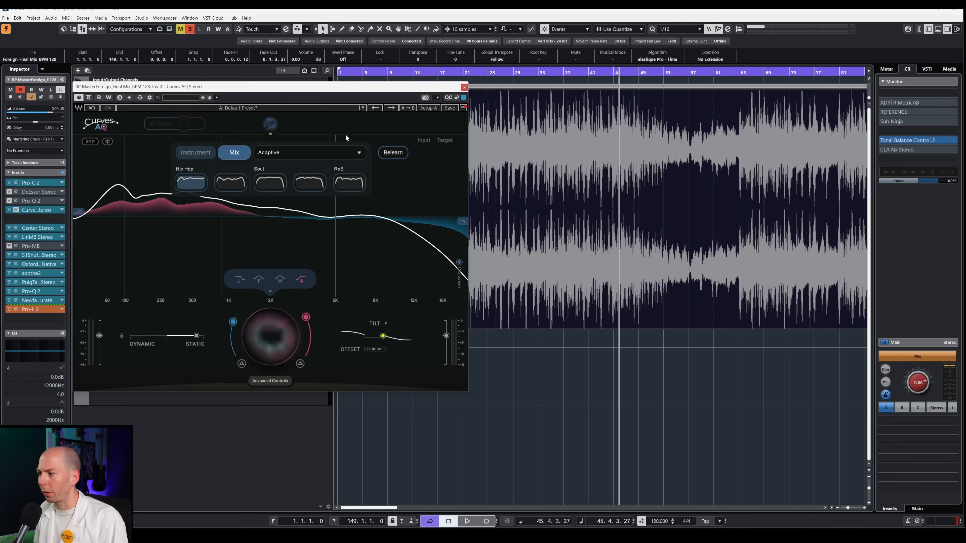
left_click(270, 125)
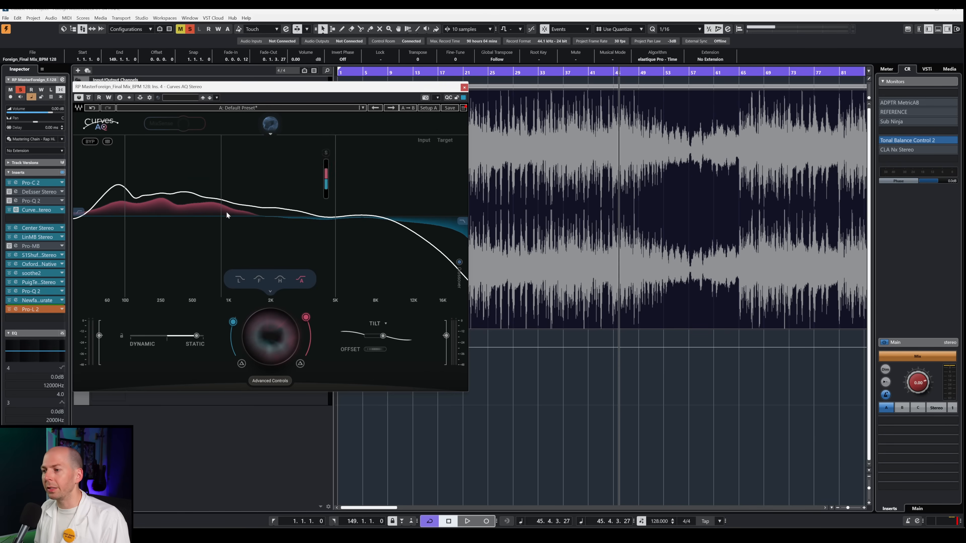
- Try shifting the target curve upward in frequency with Offset and return it to centre
mouse_move(375, 349)
left_mouse_down()
mouse_move(375, 360)
mouse_move(375, 328)
mouse_move(375, 357)
mouse_move(375, 348)
left_mouse_up()
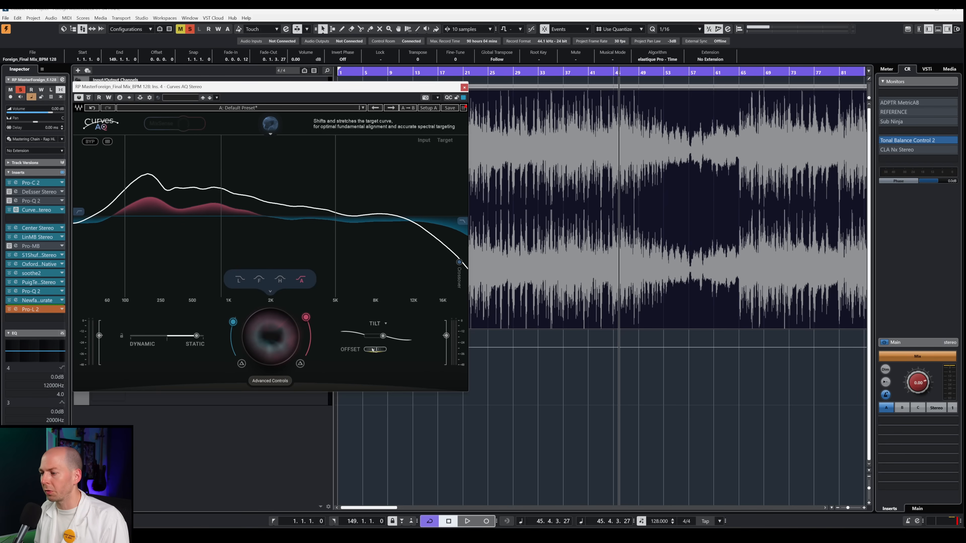
left_click_drag(374, 350, 374, 357)
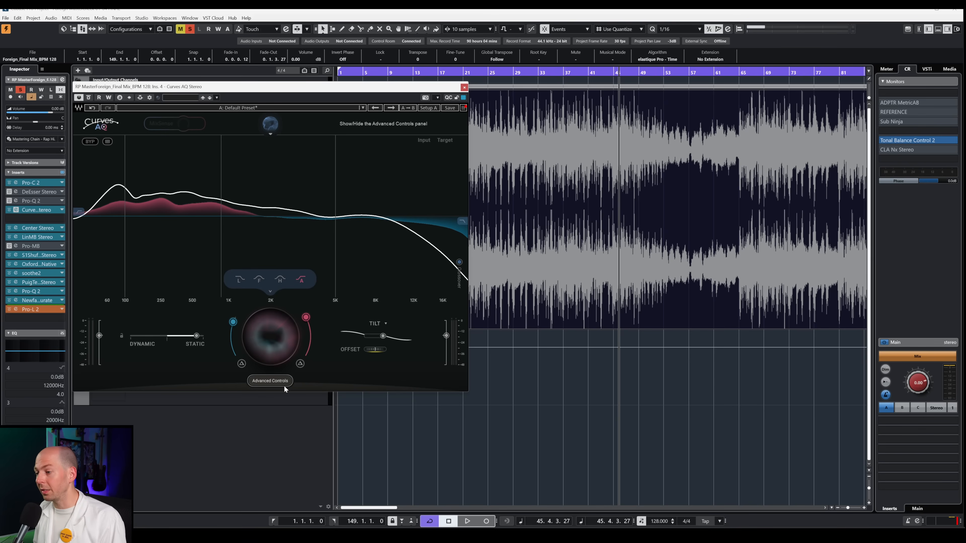
- Show the advanced controls and try Precision at 82.2, turning it back down again
left_click(270, 380)
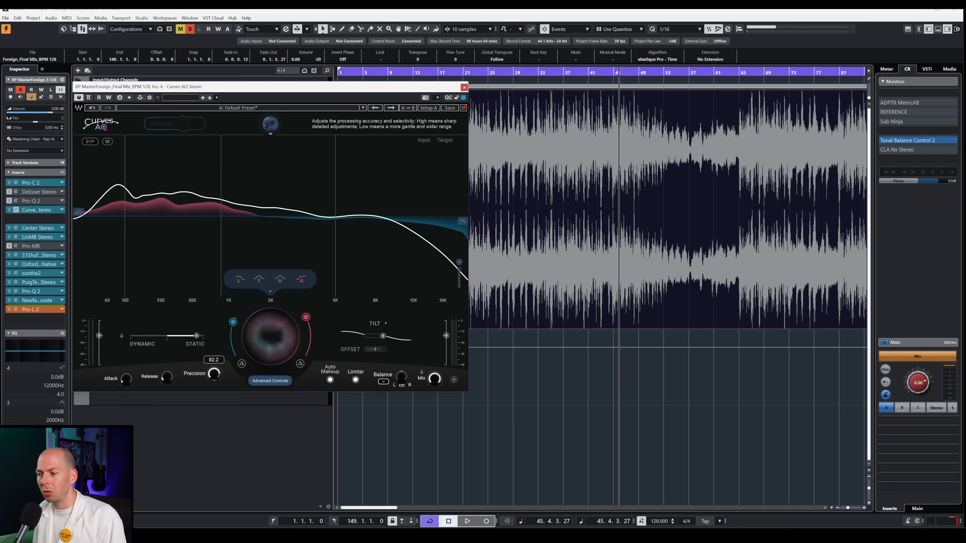
mouse_move(214, 374)
left_mouse_down()
mouse_move(214, 404)
mouse_move(216, 375)
left_mouse_up()
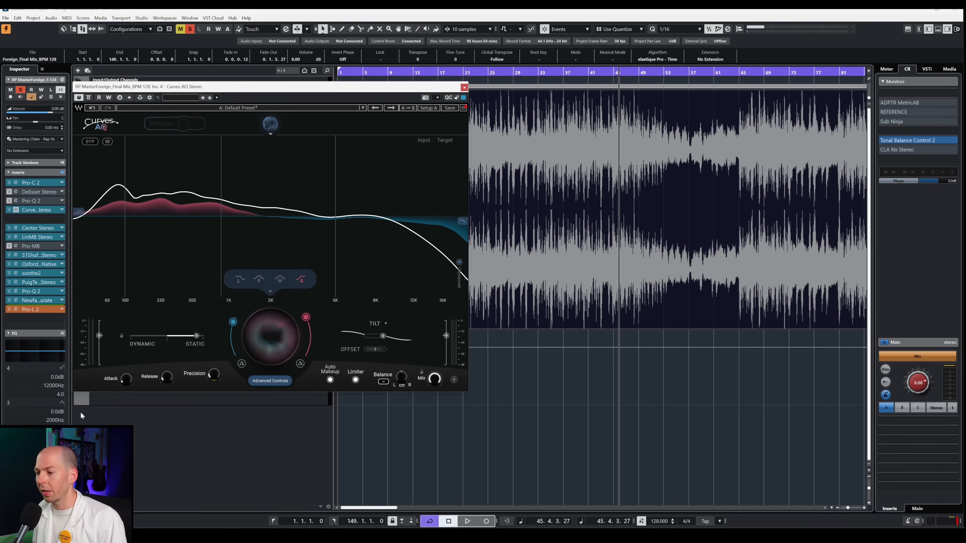
mouse_move(125, 383)
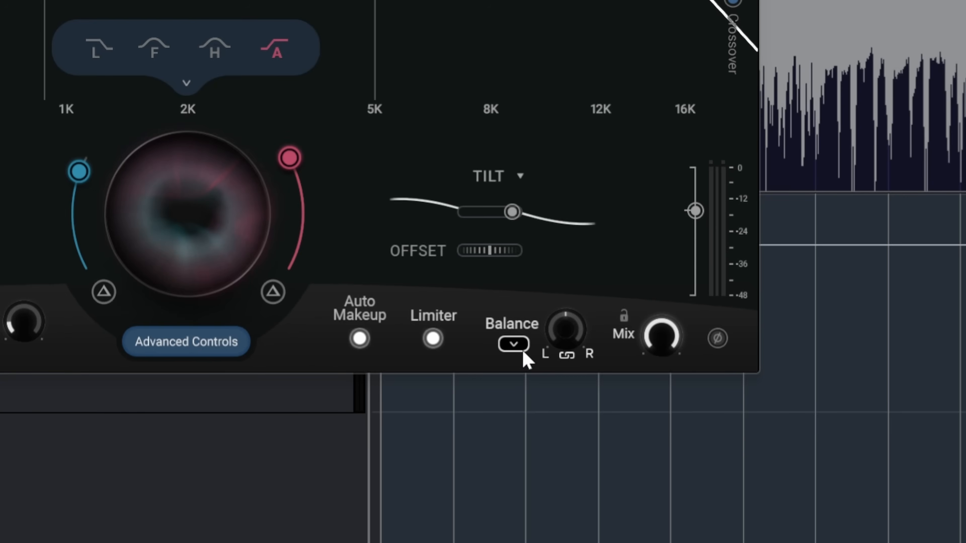
- Set the Balance mode to M/S, reset the balance to centre and keep the Mix amount at full
left_click(521, 350)
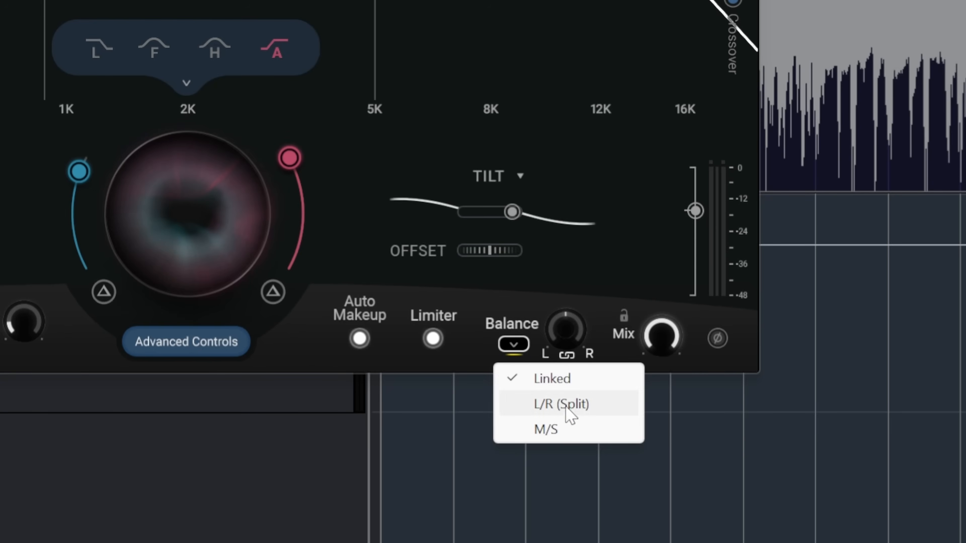
left_click(545, 428)
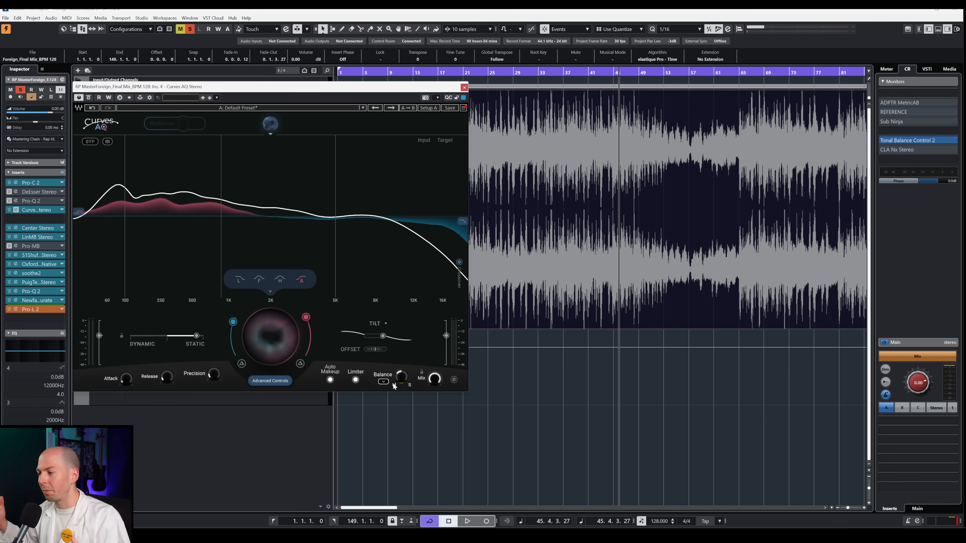
double_click(401, 377)
mouse_move(435, 379)
left_mouse_down()
mouse_move(434, 422)
mouse_move(435, 379)
left_mouse_up()
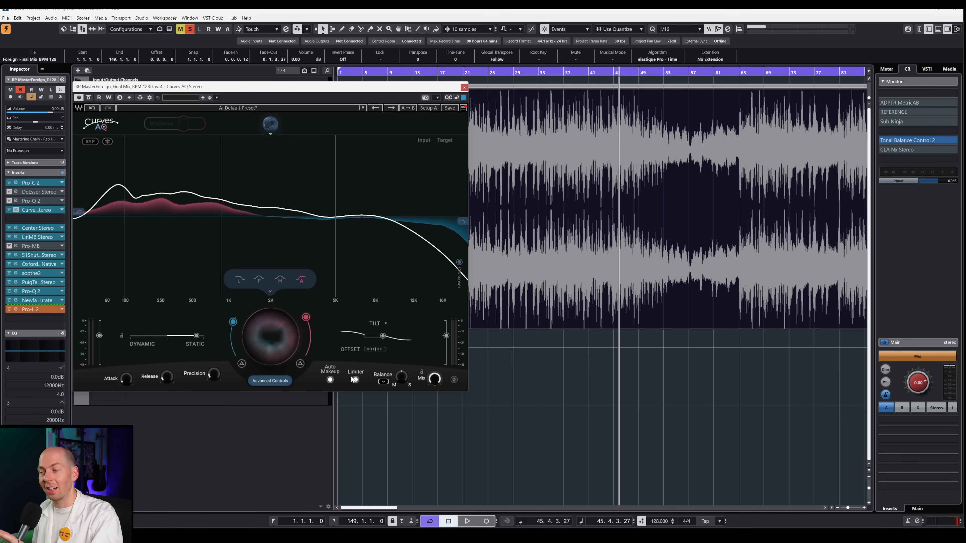
- Try lowering the Mix amount of Curves AQ and turn it back up
mouse_move(404, 383)
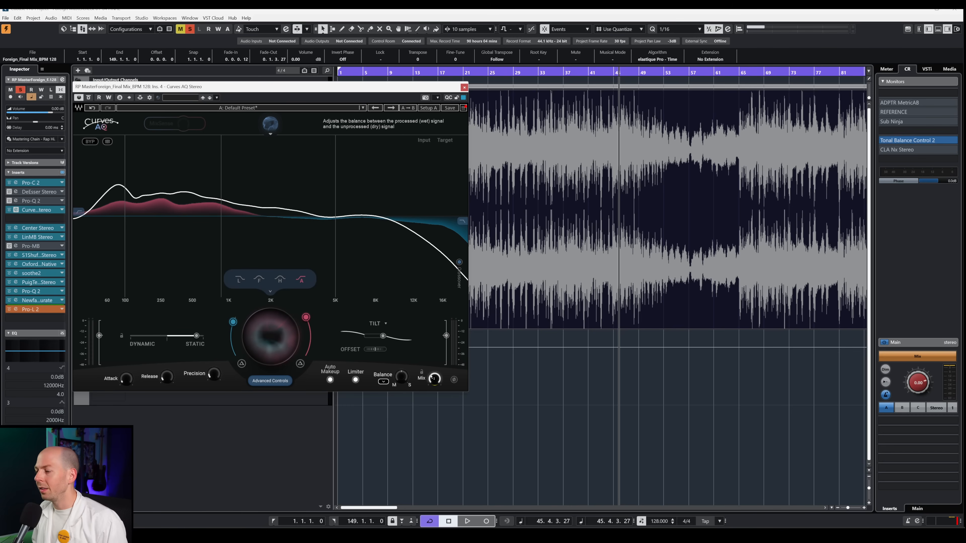
left_click_drag(434, 379, 434, 405)
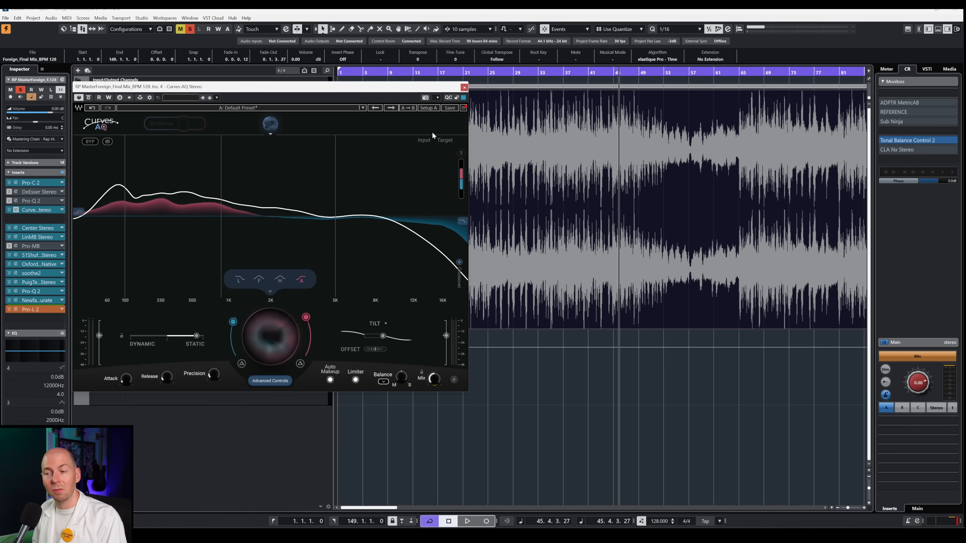
left_click_drag(434, 380, 434, 366)
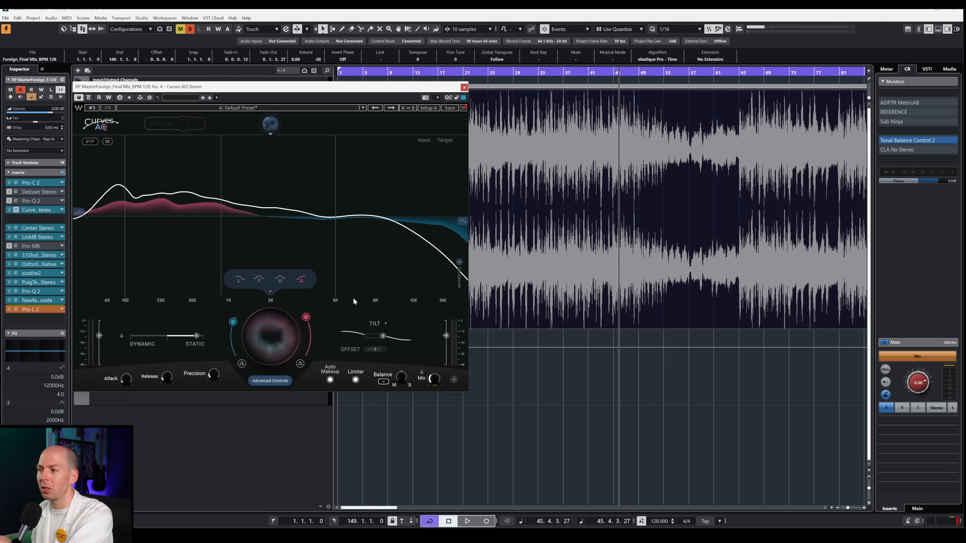
- Show the target curve selector and move the Curves AQ window clear of the track list
left_click(268, 125)
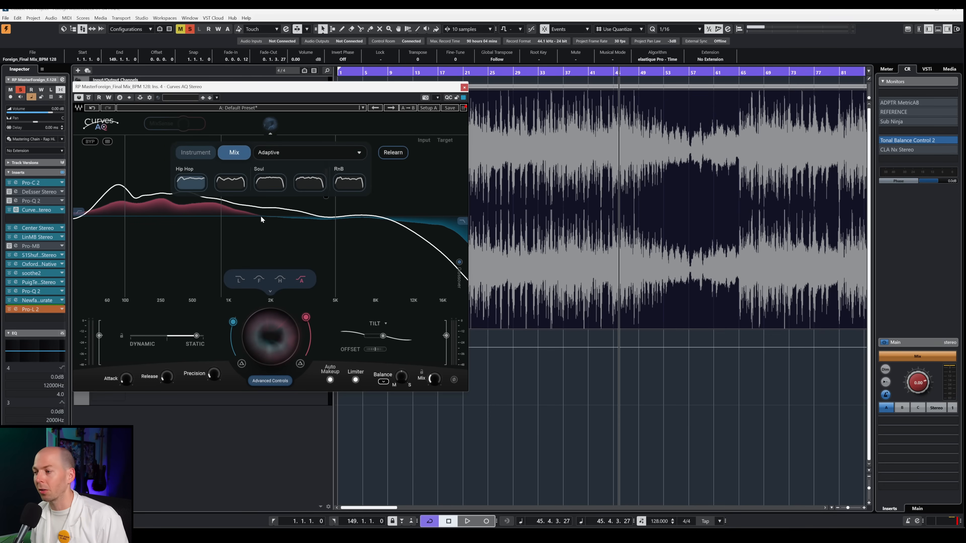
left_click_drag(385, 88, 709, 162)
- Play the mix from about bar 19 and compare it with Curves AQ bypassed and active, leaving it active
left_click(413, 171)
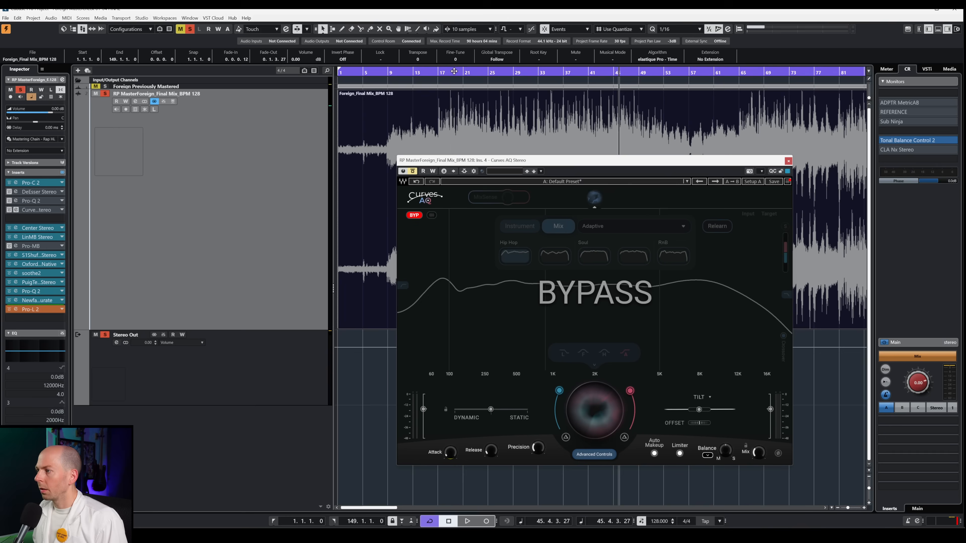
double_click(452, 72)
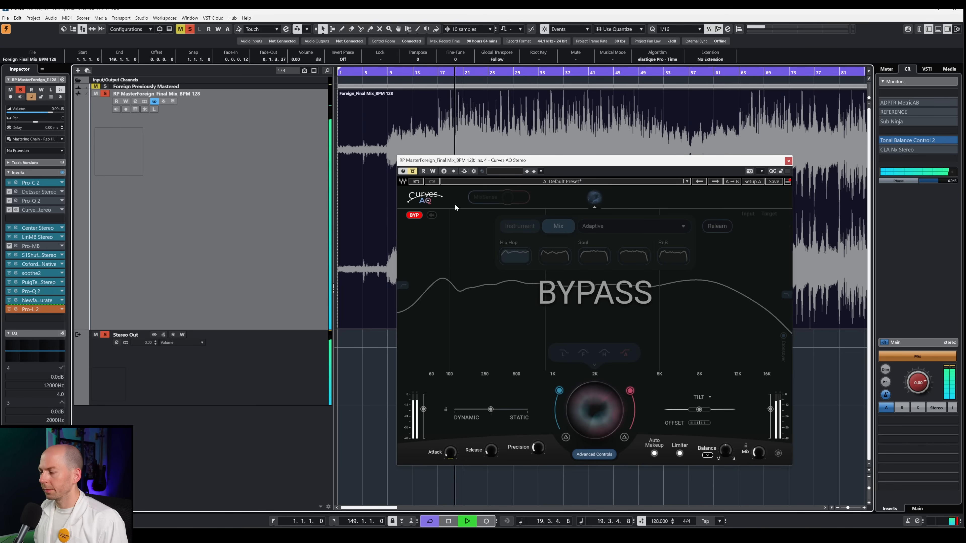
left_click(413, 172)
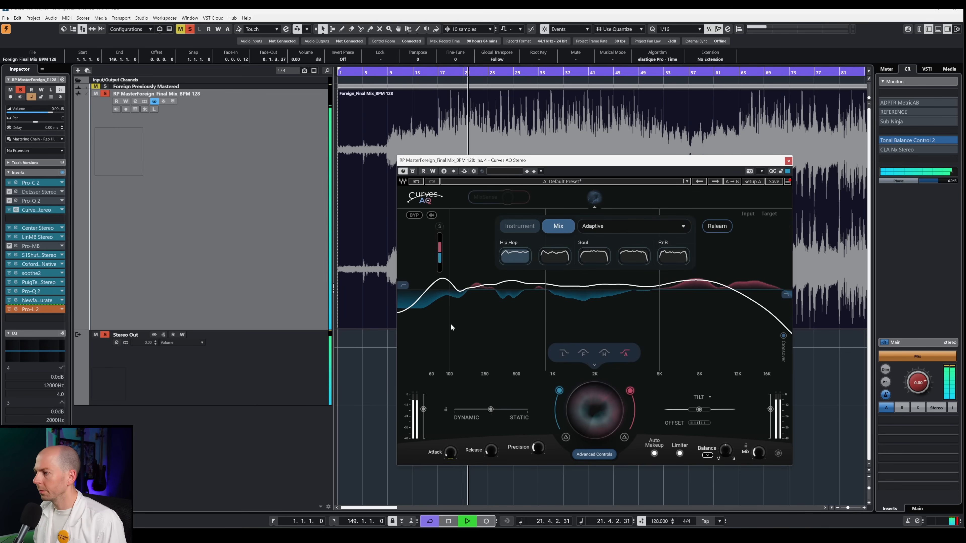
left_click(413, 171)
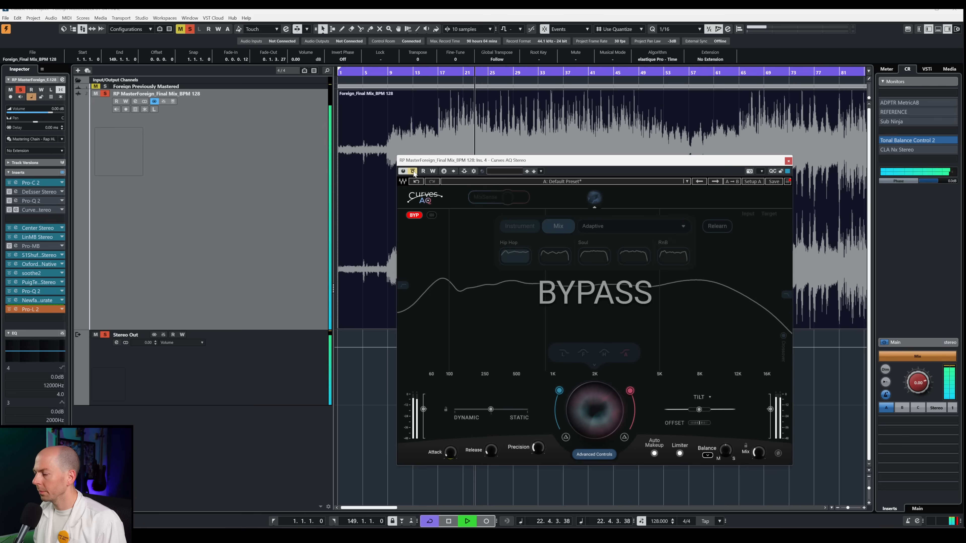
left_click(412, 171)
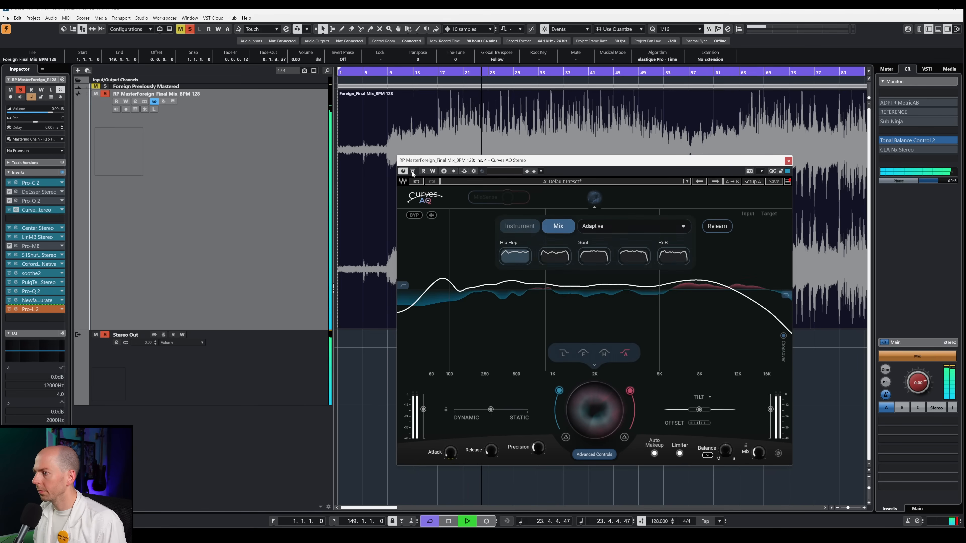
- Raise the central orb control to intensify the EQ processing and compare the result with the bypassed sound
left_click_drag(598, 414, 598, 376)
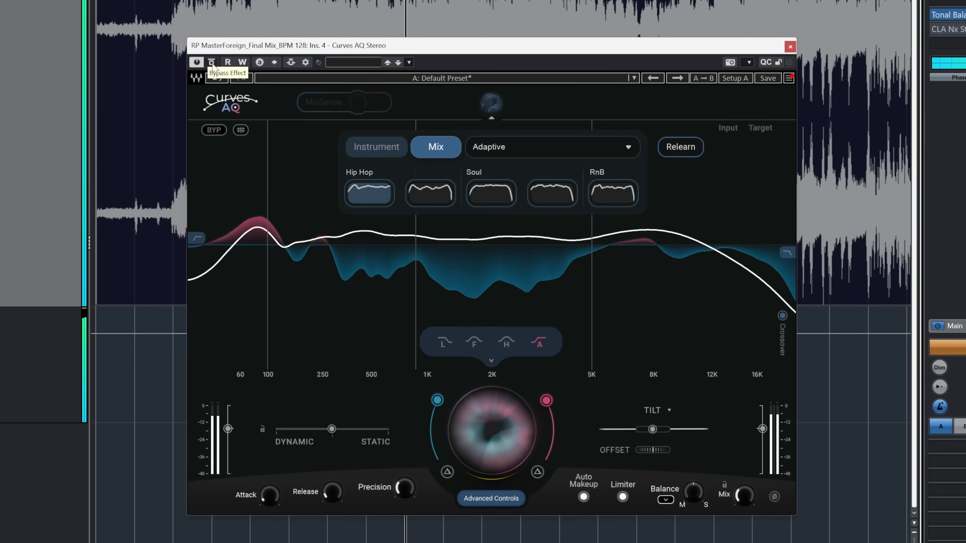
left_click(211, 63)
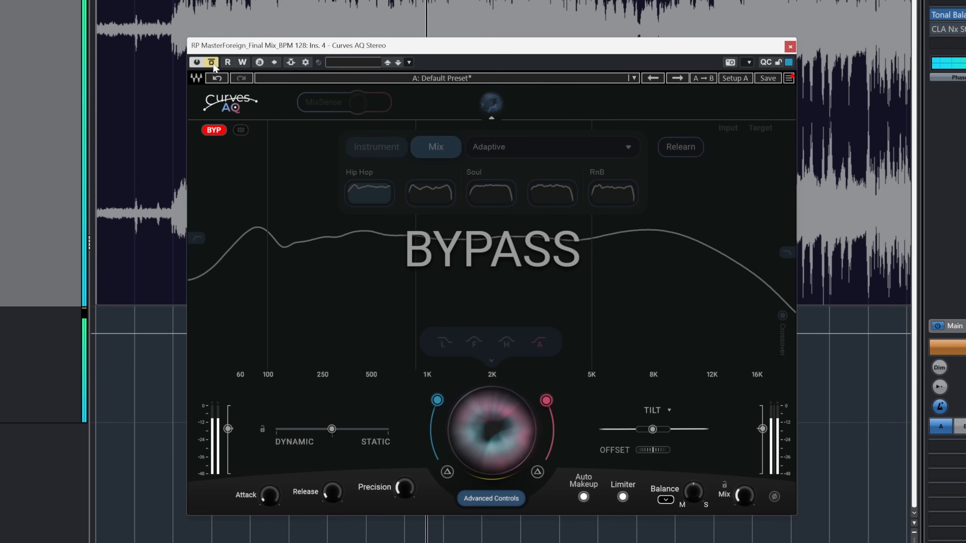
left_click(212, 65)
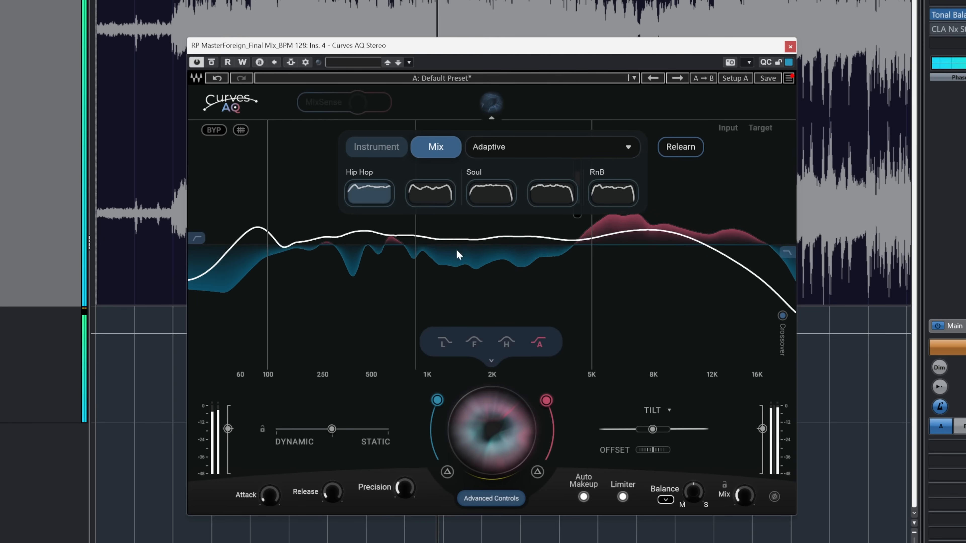
- Audition the second Hip Hop, both Soul and the RnB target curves during playback, then return to the first Hip Hop curve
left_click(433, 194)
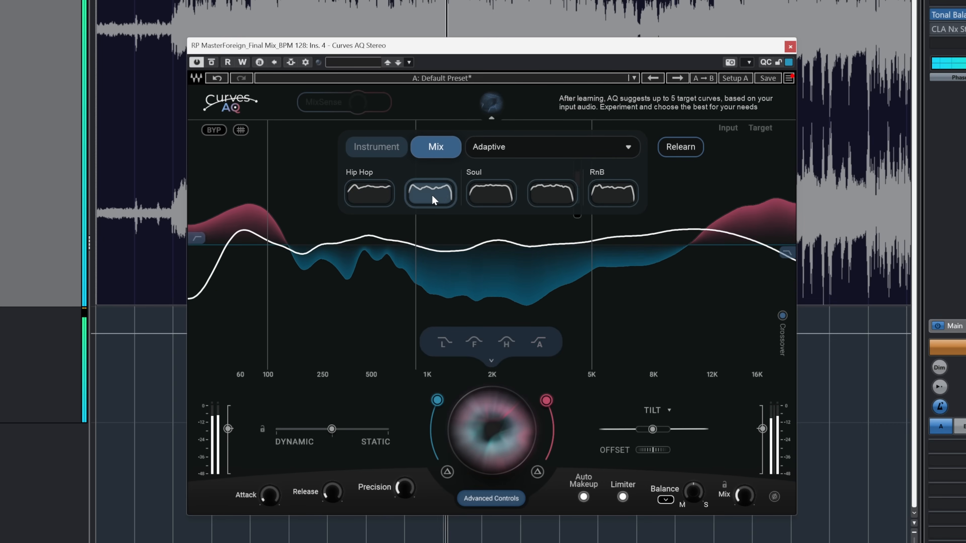
left_click(492, 195)
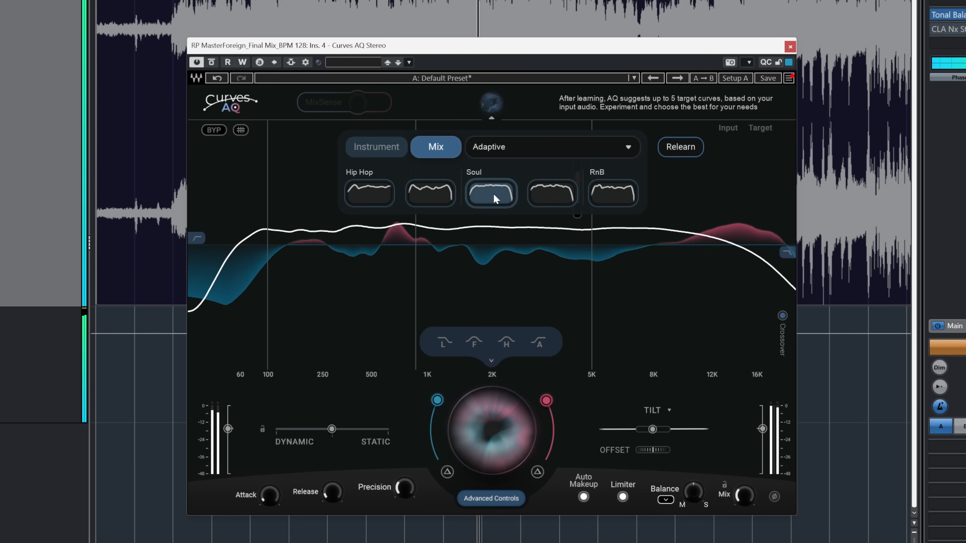
left_click(548, 194)
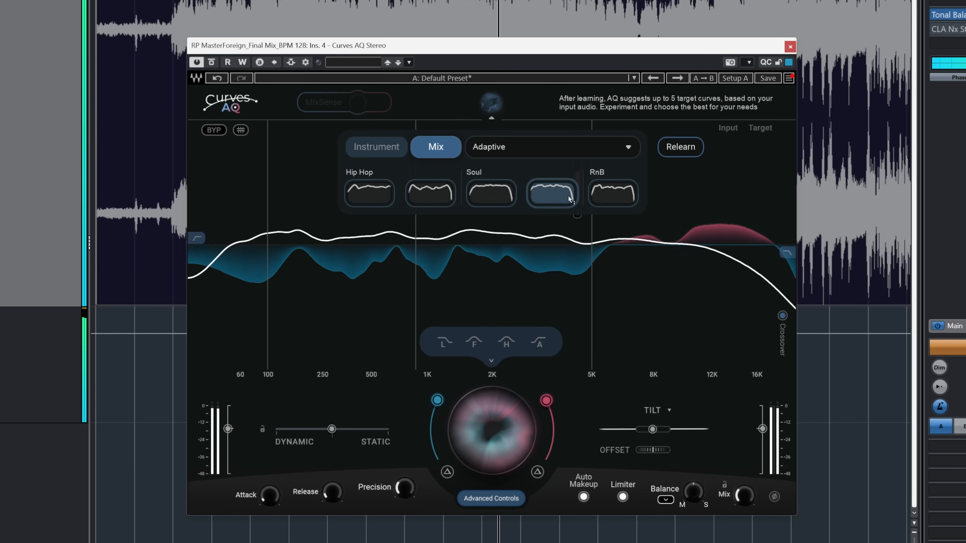
left_click(618, 197)
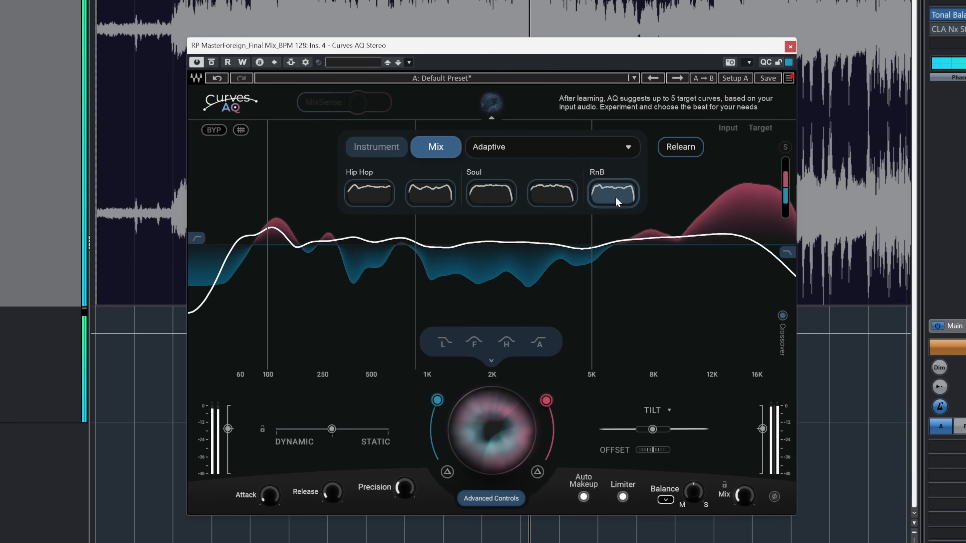
left_click(365, 192)
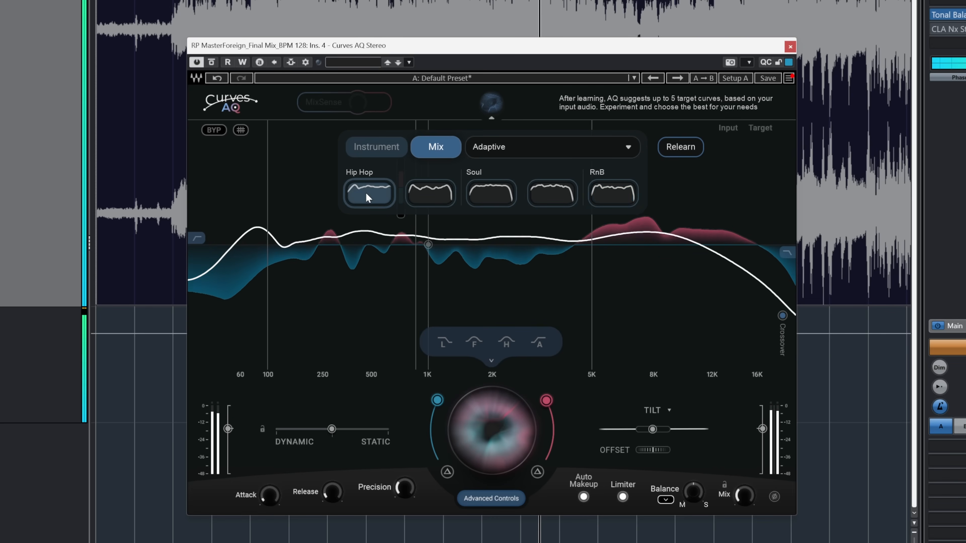
- Compare the two Hip Hop curves and the RnB curve, and select the second Hip Hop curve as the target
left_click(431, 193)
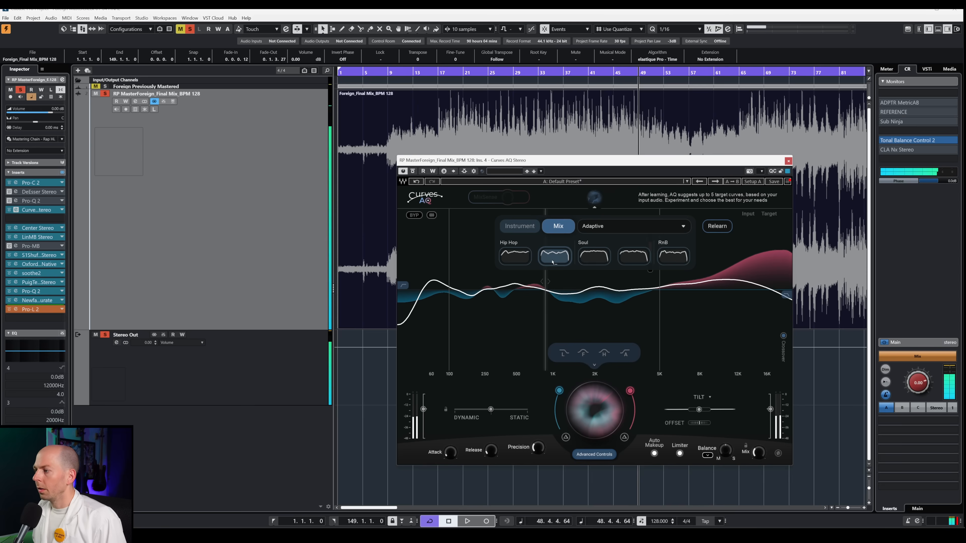
left_click(511, 261)
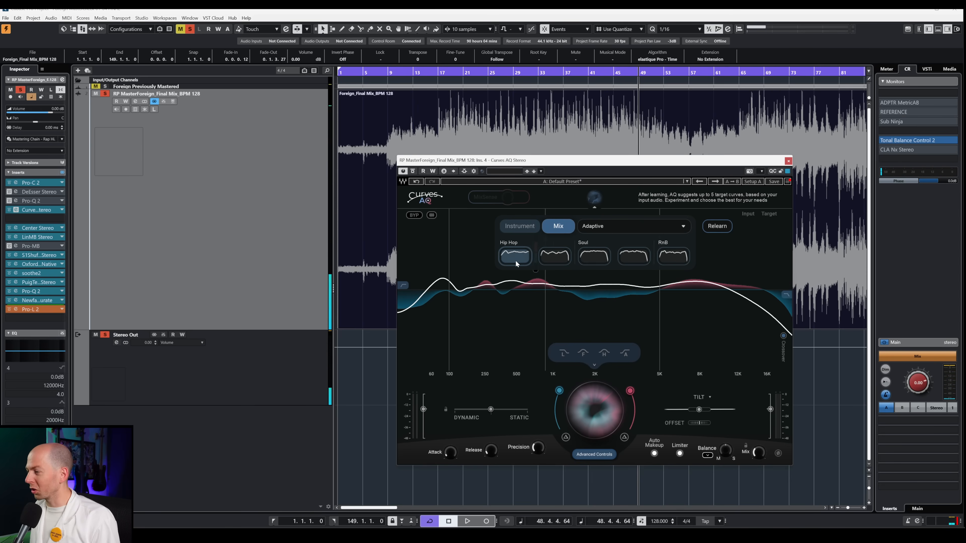
left_click(671, 257)
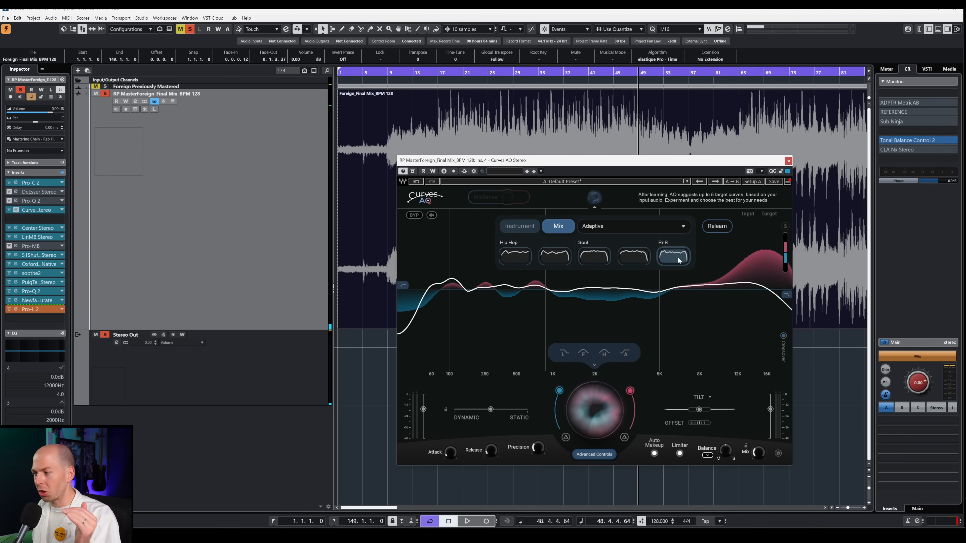
left_click(554, 263)
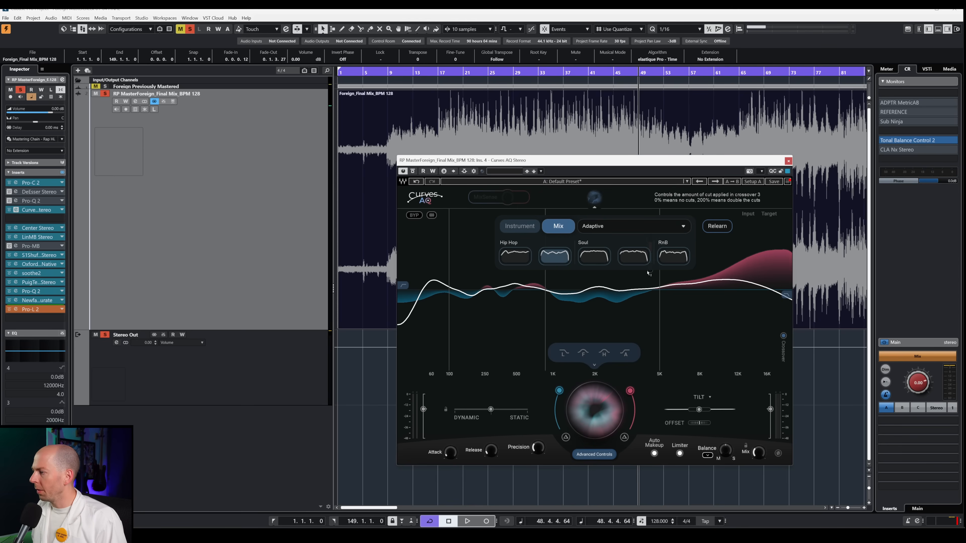
- Play the mix from about bar 19 and compare the RnB target curve with the second Hip Hop curve, ending on Hip Hop
left_click_drag(521, 167, 516, 149)
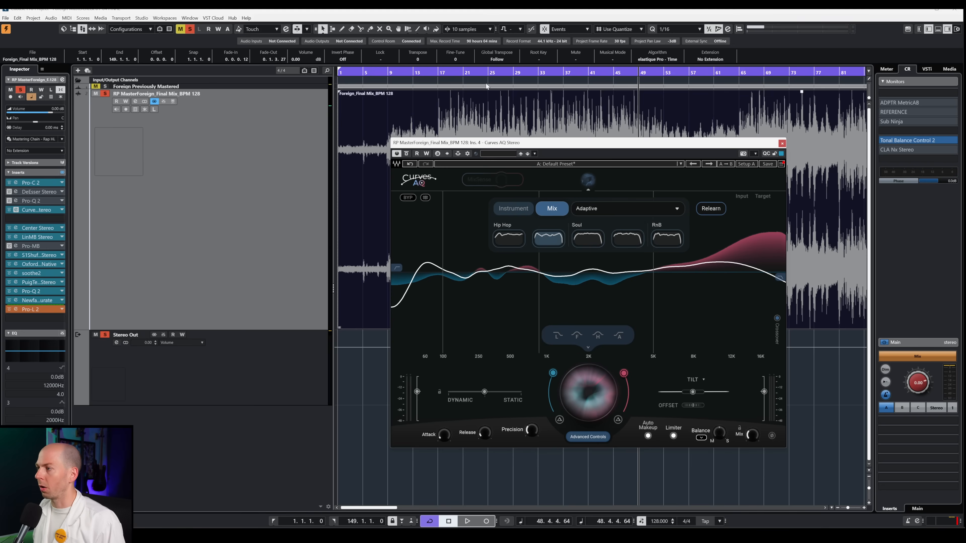
left_click(452, 73)
key("space")
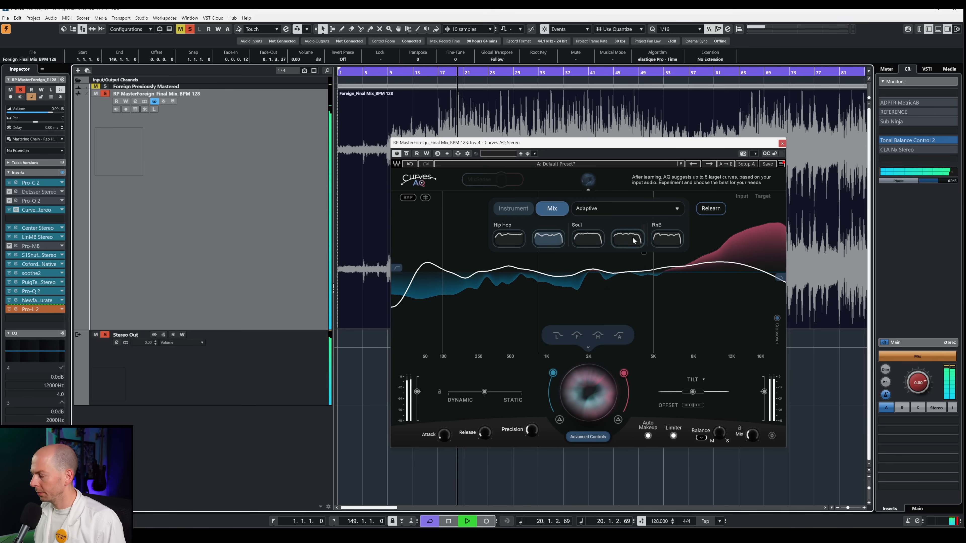
left_click(657, 242)
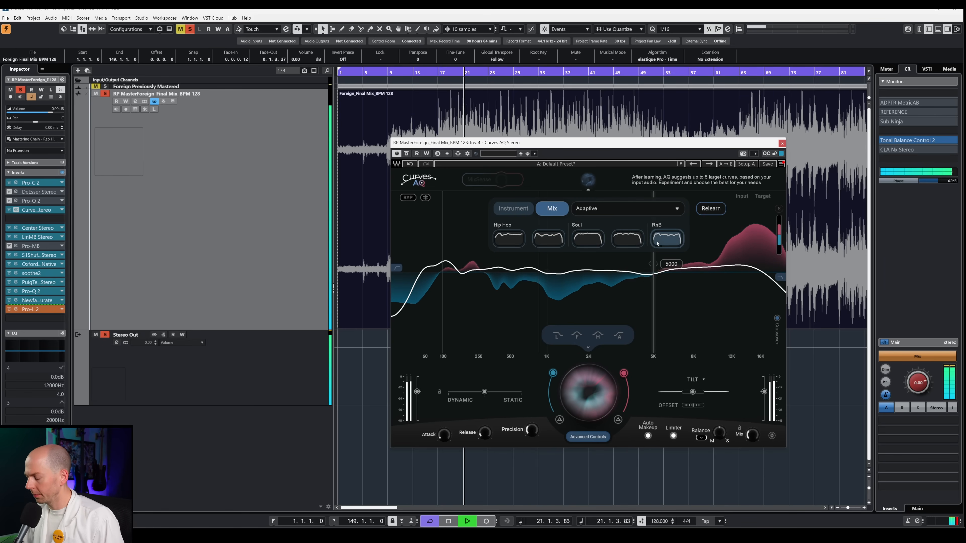
left_click(548, 239)
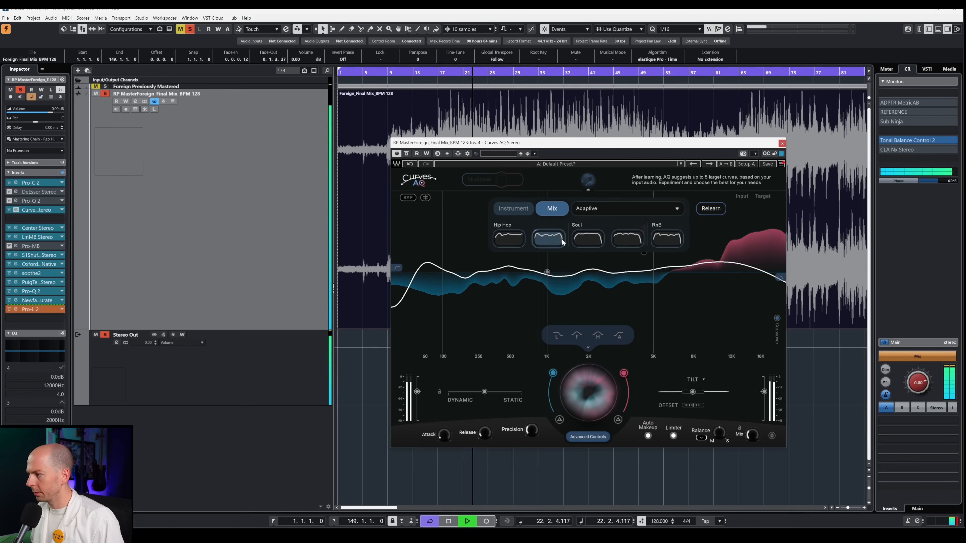
left_click(669, 246)
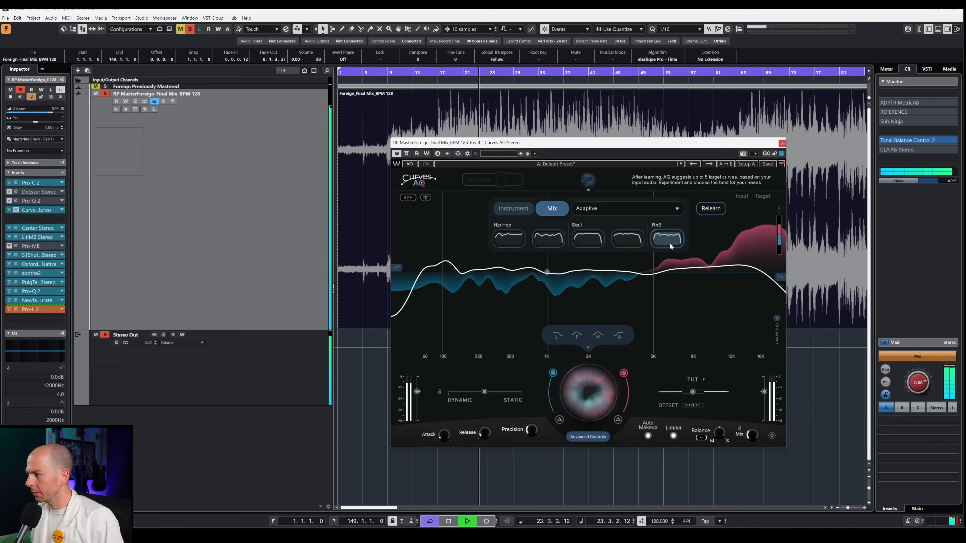
left_click(542, 244)
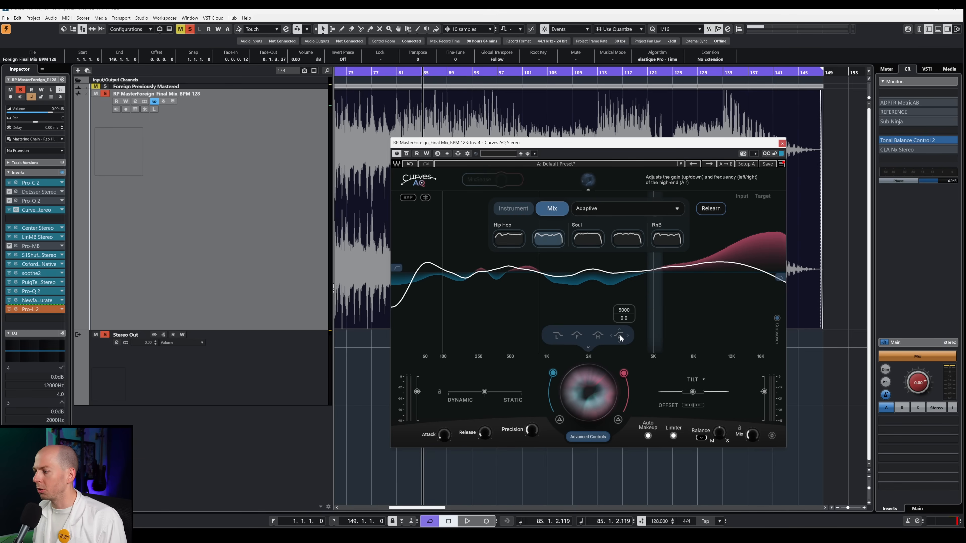
- Adjust the target curve's Air band in frequency and gain, leaving the high end slightly lowered
key("space")
left_click_drag(619, 338, 652, 338)
left_click_drag(503, 337, 573, 337)
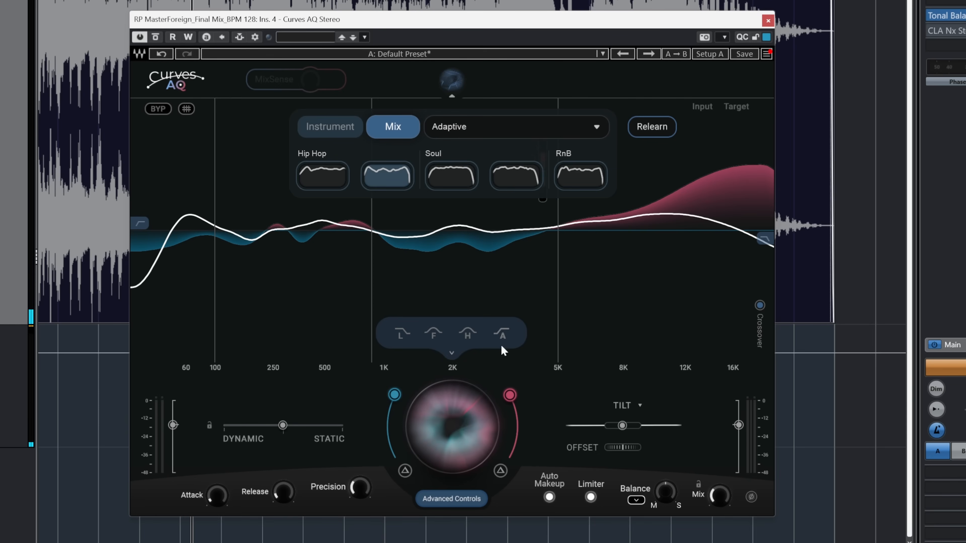
mouse_move(501, 338)
left_mouse_down()
mouse_move(501, 357)
mouse_move(500, 333)
mouse_move(482, 332)
mouse_move(505, 334)
mouse_move(506, 349)
mouse_move(505, 336)
left_mouse_up()
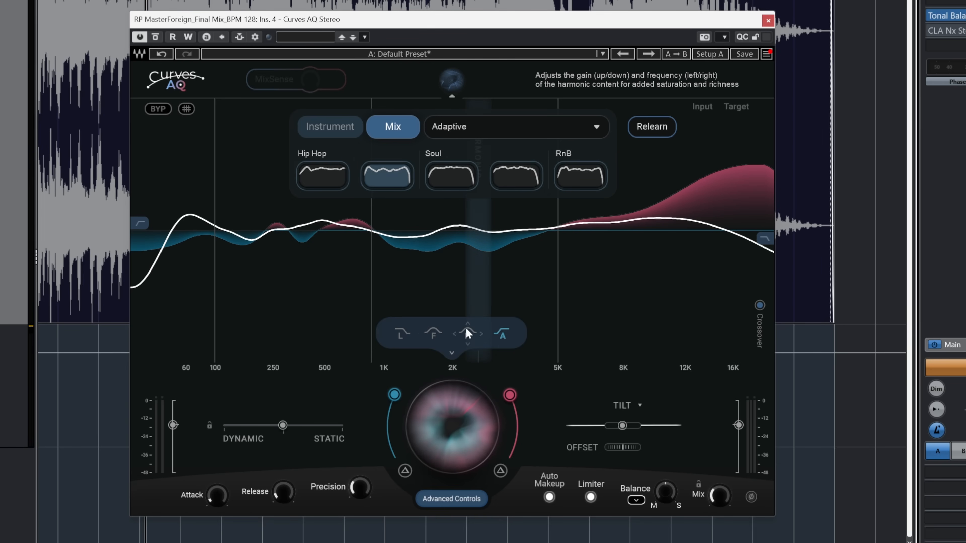
- Move the Fundamental band below 300 Hz with a slight cut while the mix plays, and stop playback
mouse_move(441, 331)
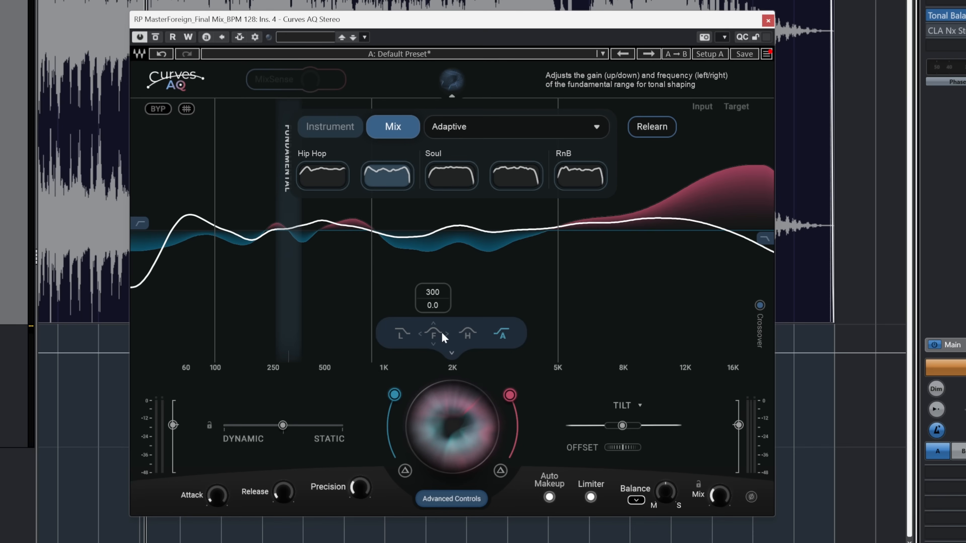
key("space")
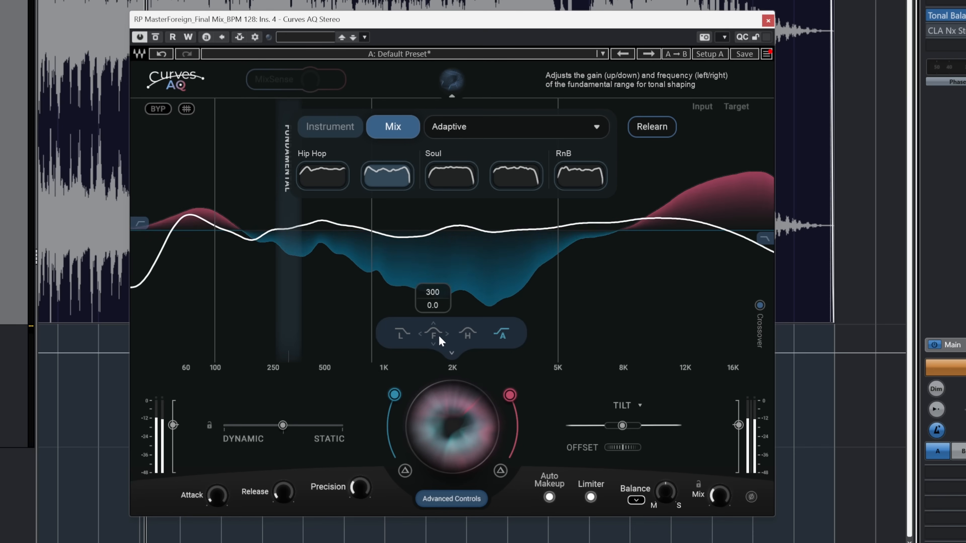
left_click_drag(435, 333, 410, 338)
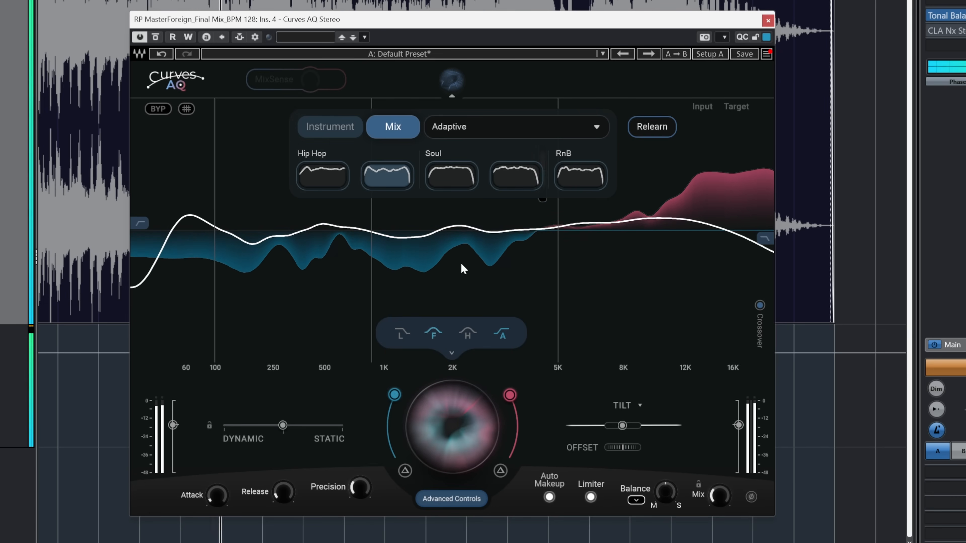
key("space")
- Collapse the target curve selector, add a node to the curve near 631 Hz and raise it to 0.9 at 645 Hz
left_click(451, 96)
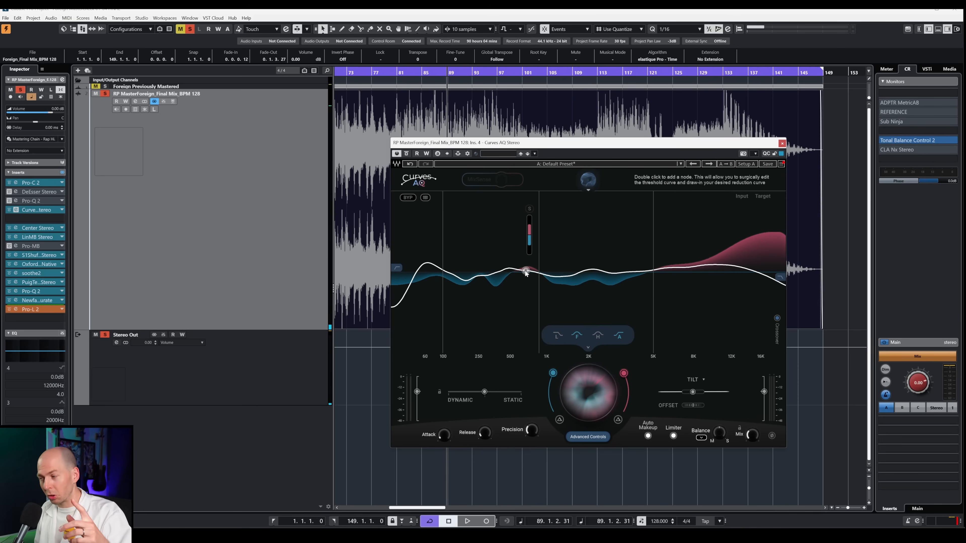
left_click(523, 271)
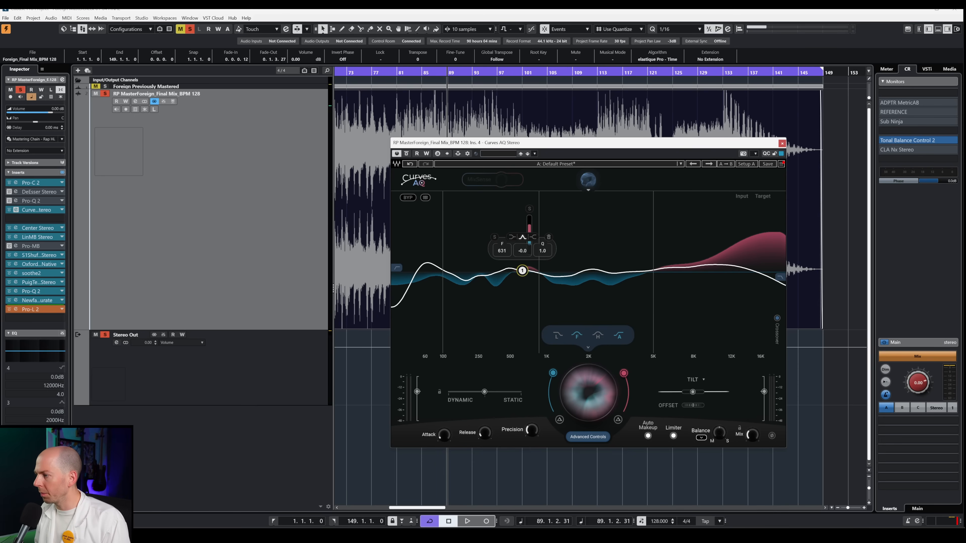
mouse_move(523, 271)
left_mouse_down()
mouse_move(520, 242)
mouse_move(520, 302)
mouse_move(523, 268)
left_mouse_up()
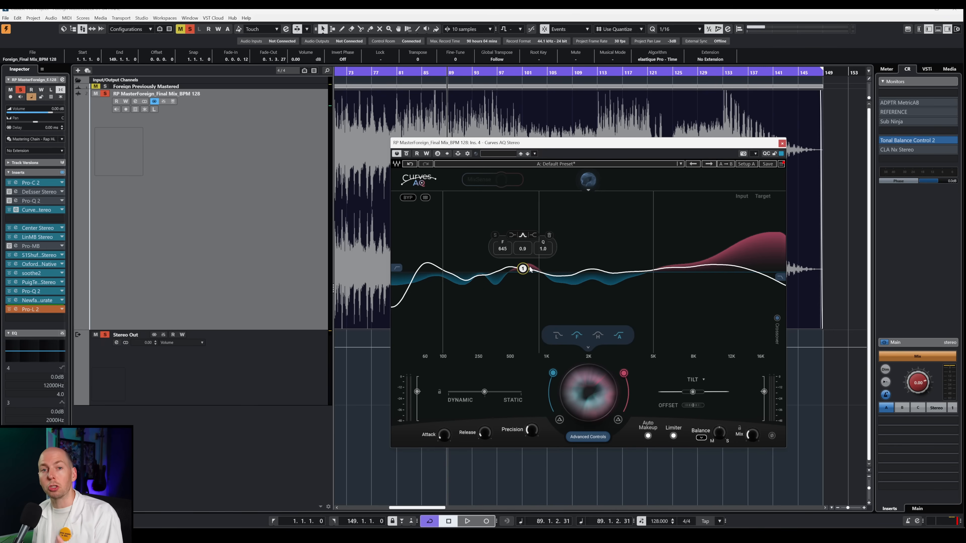
- Reshape node 1 while the mix plays, trying a 19.9 boost, ending on a 5.5 cut at 658 Hz with Q 0.7, and stop playback
left_click(596, 185)
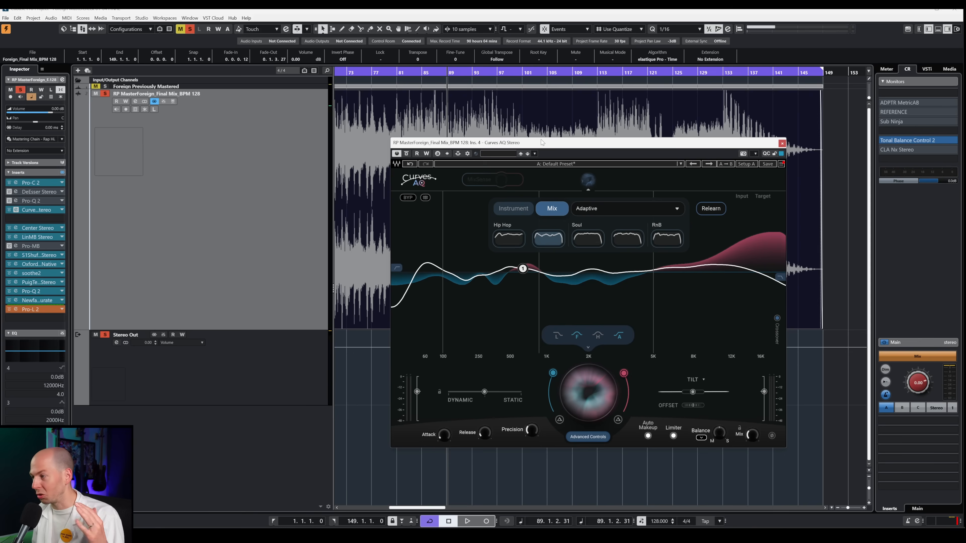
left_click(589, 182)
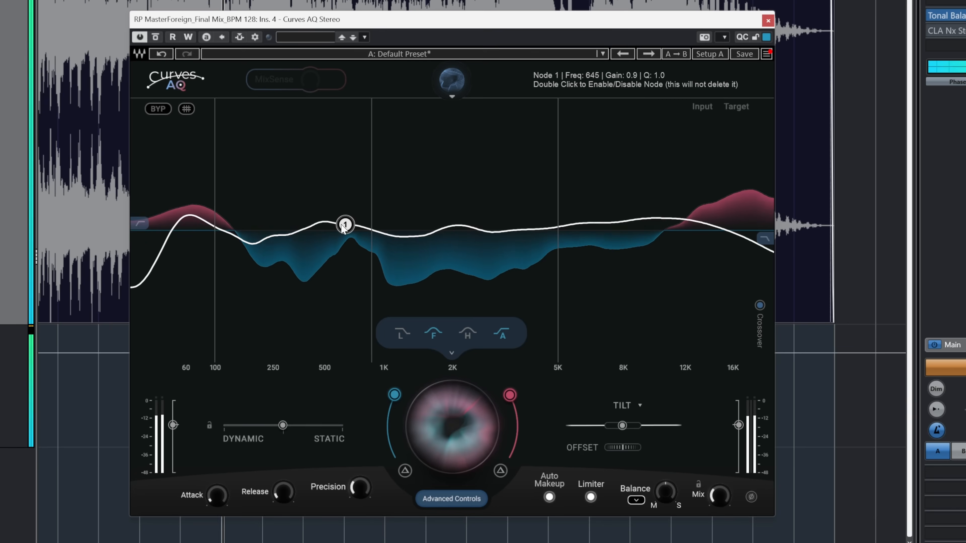
left_click_drag(343, 227, 349, 166)
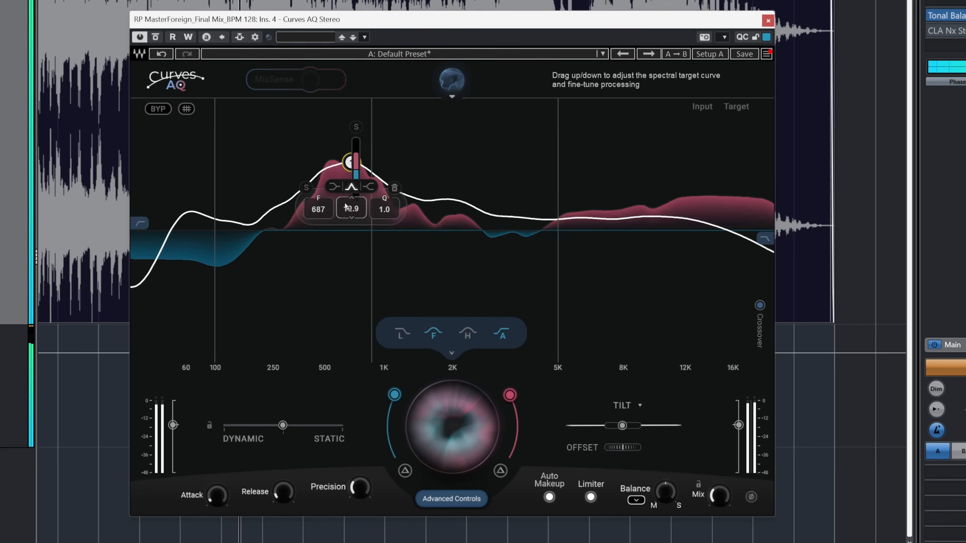
left_click_drag(385, 210, 380, 209)
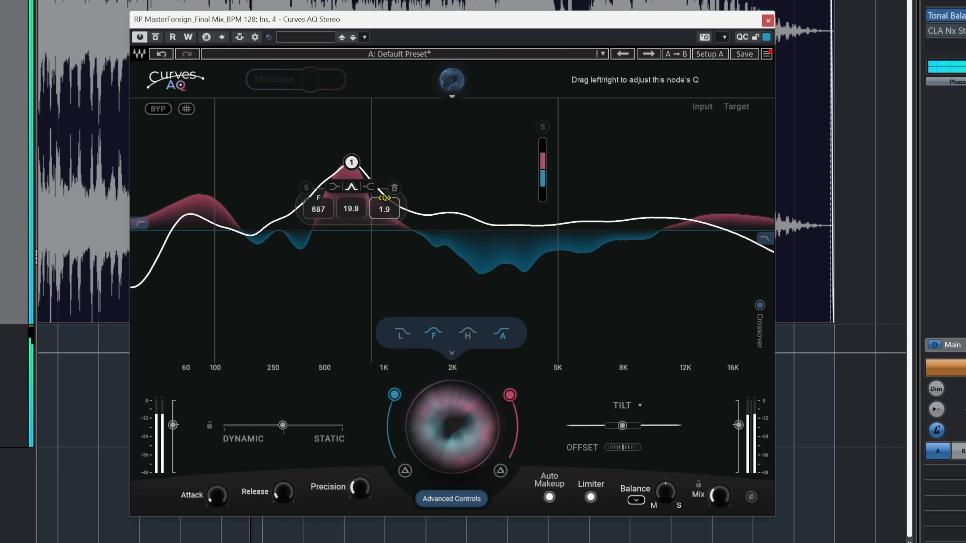
left_click_drag(352, 163, 342, 256)
mouse_move(521, 288)
left_mouse_down()
mouse_move(518, 210)
mouse_move(524, 281)
left_mouse_up()
key("space")
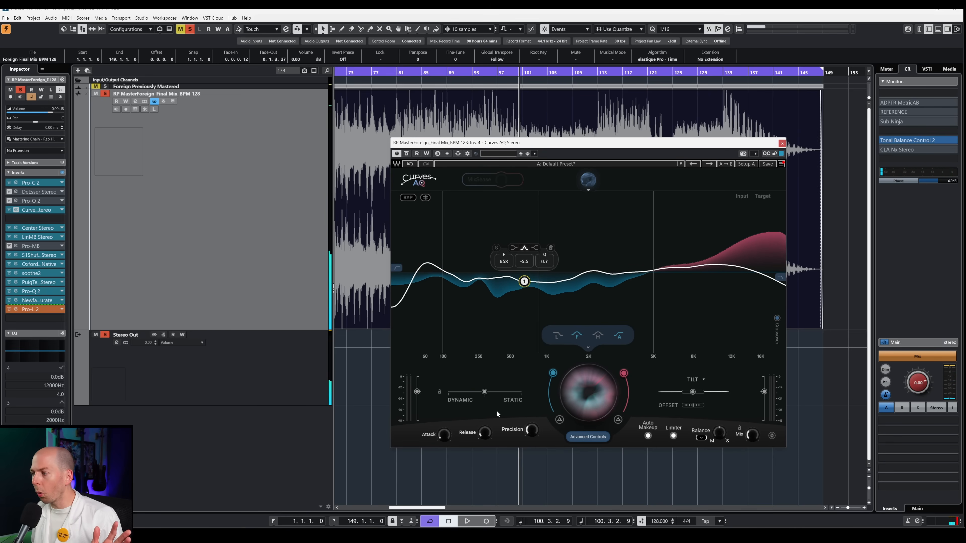
- Play the mix in short passes and fine-tune the overall processing intensity of the curve
key("space")
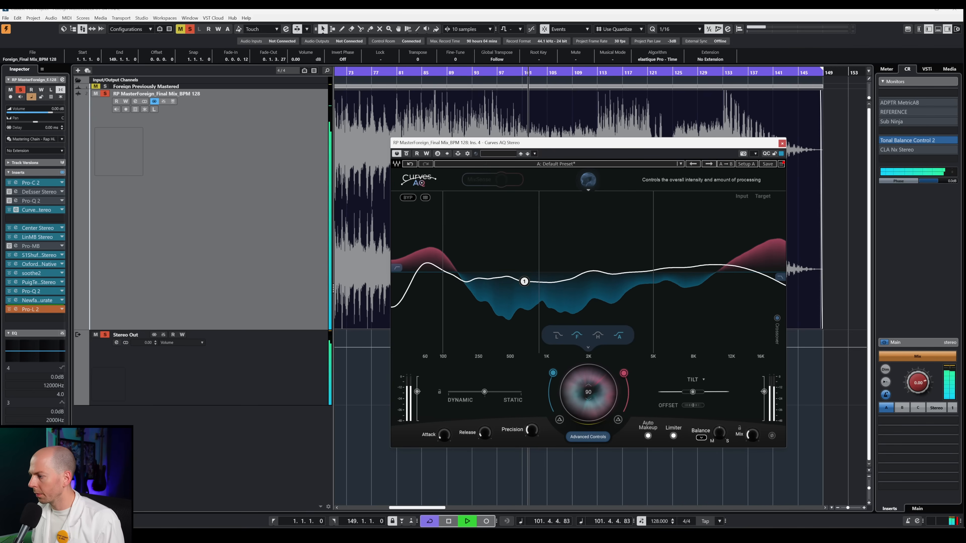
key("space")
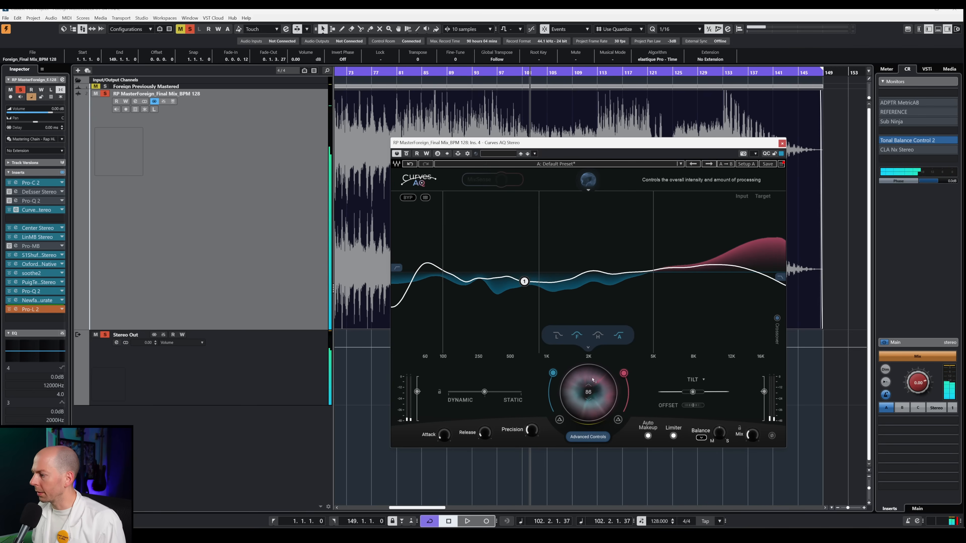
key("space")
left_click_drag(589, 390, 590, 403)
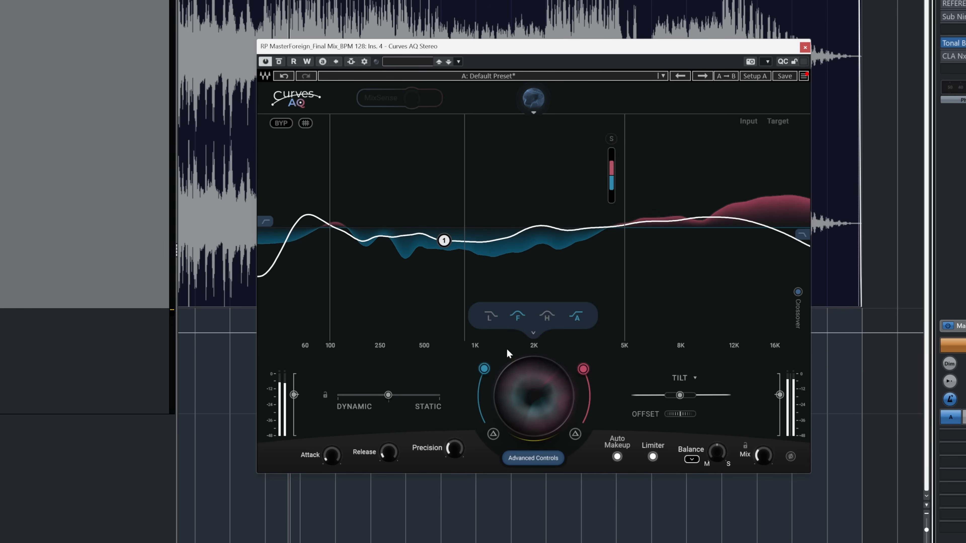
left_click_drag(528, 385, 528, 375)
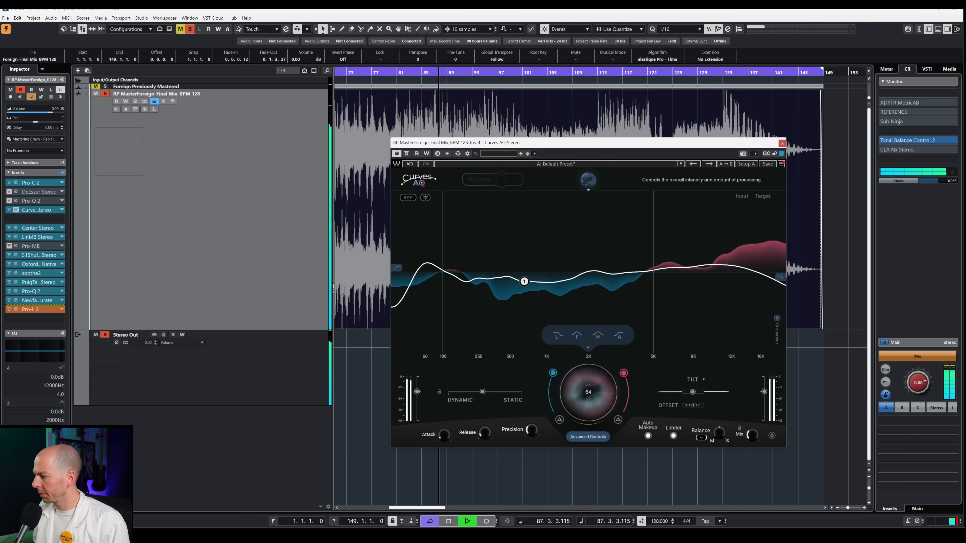
- Shift the processing response toward Static and reduce the wet/dry Mix
left_click_drag(482, 392, 506, 392)
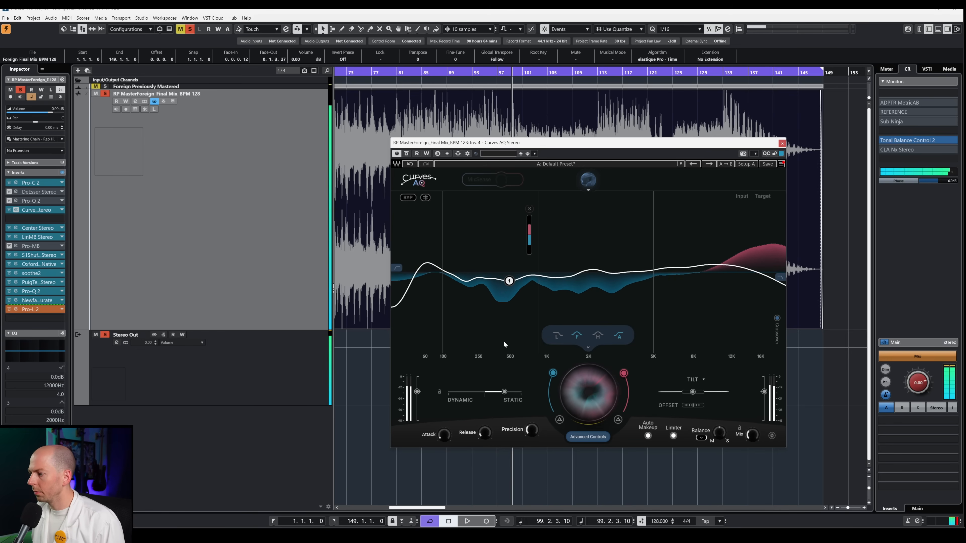
mouse_move(516, 400)
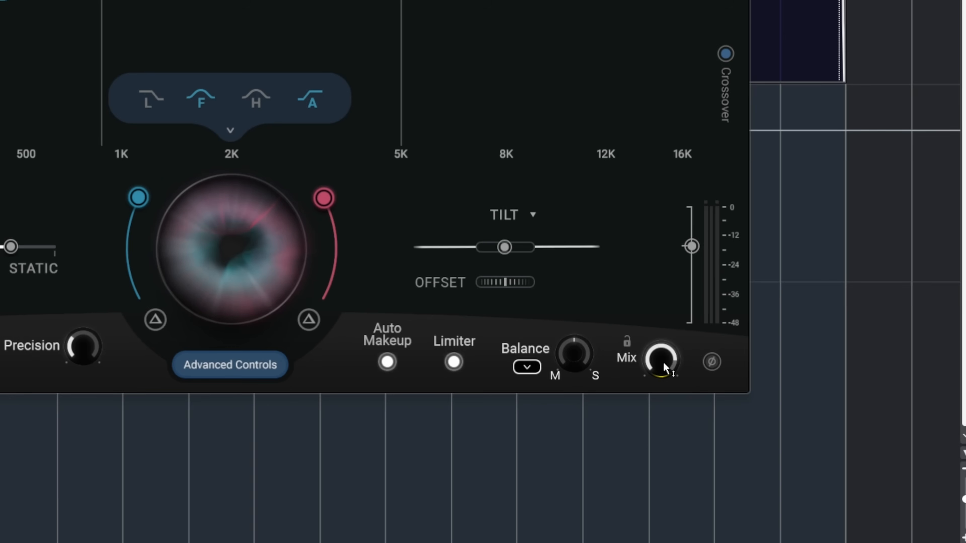
left_click_drag(662, 361, 662, 382)
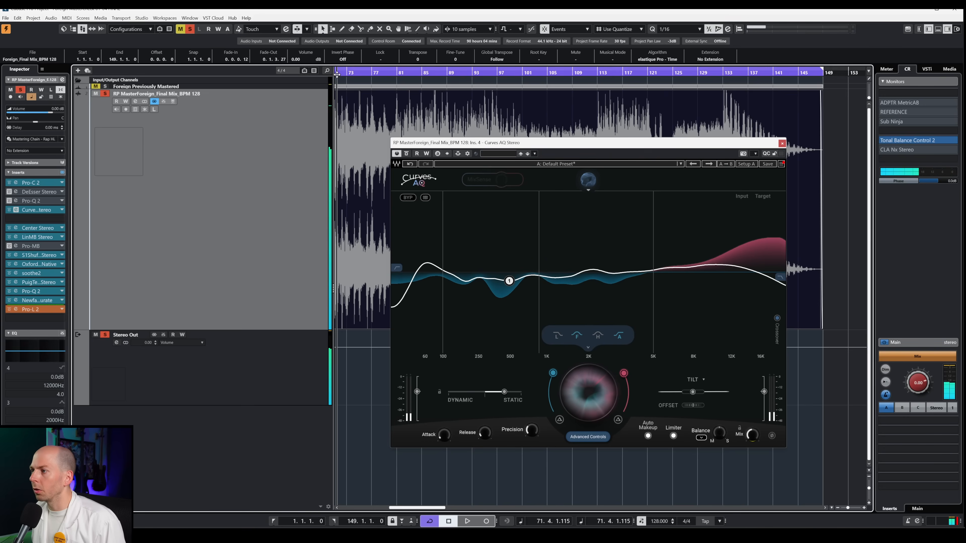
- Compare the mix bypassed and processed twice during playback, leave the processing active, and stop playback
left_click(406, 154)
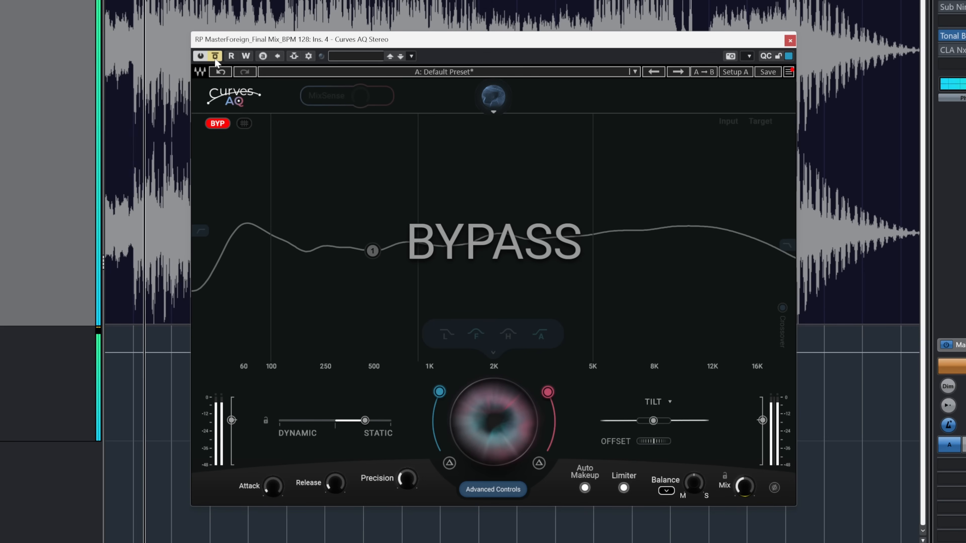
left_click(216, 59)
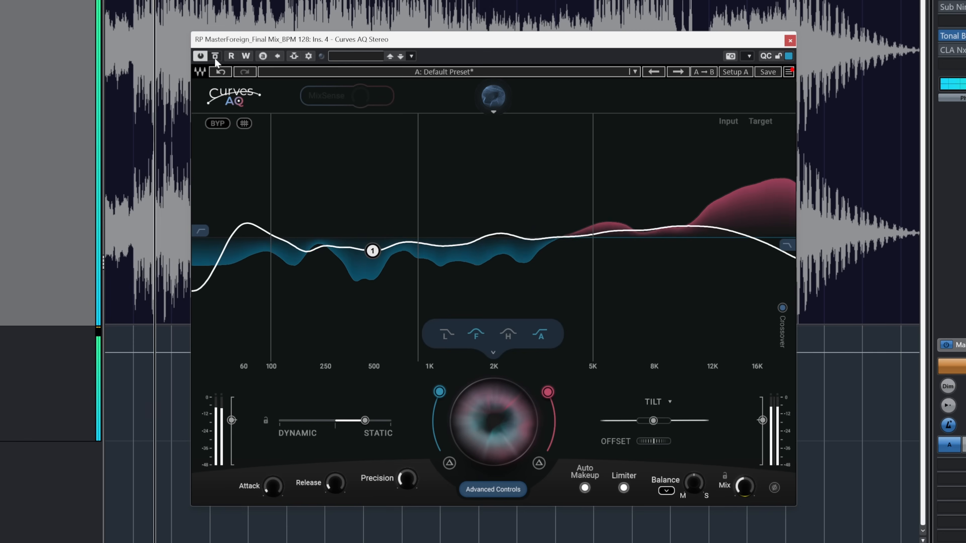
left_click(215, 56)
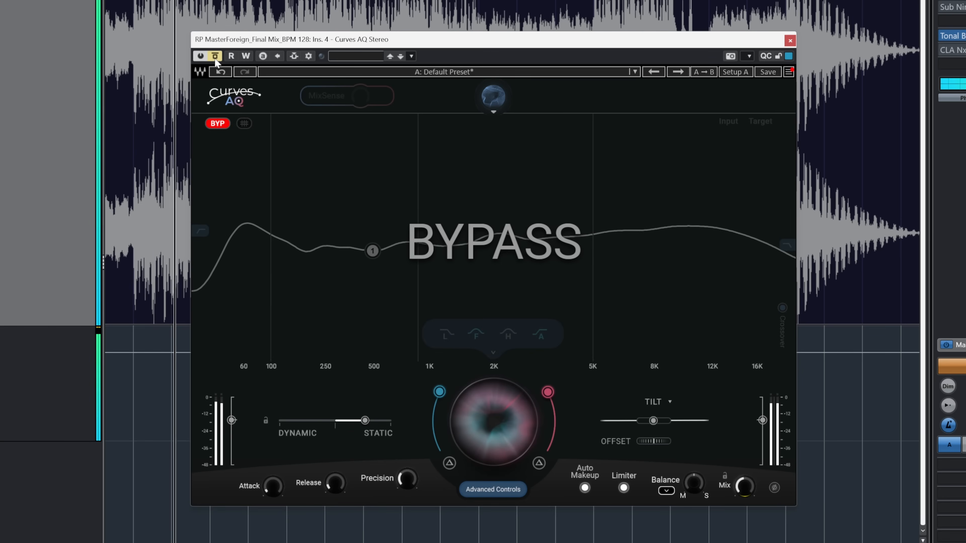
left_click(215, 57)
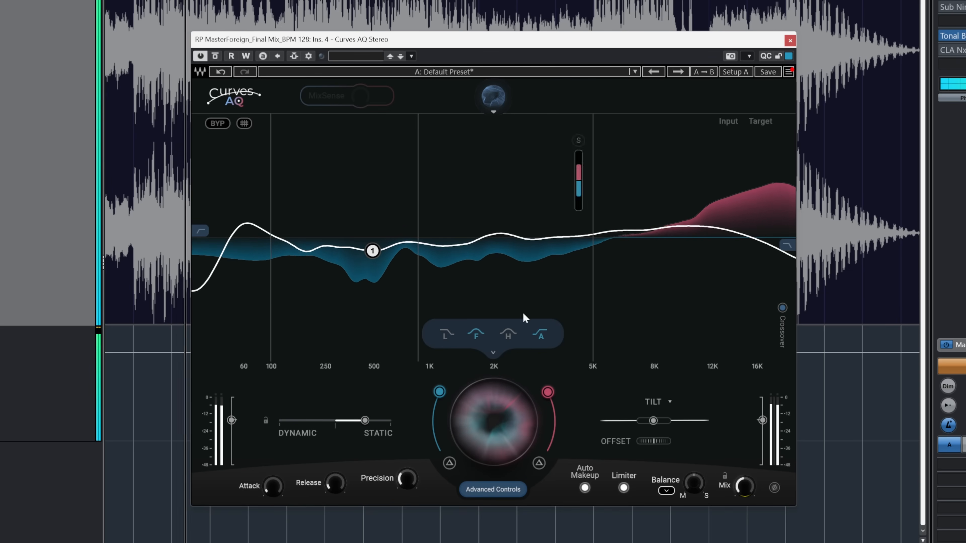
key("space")
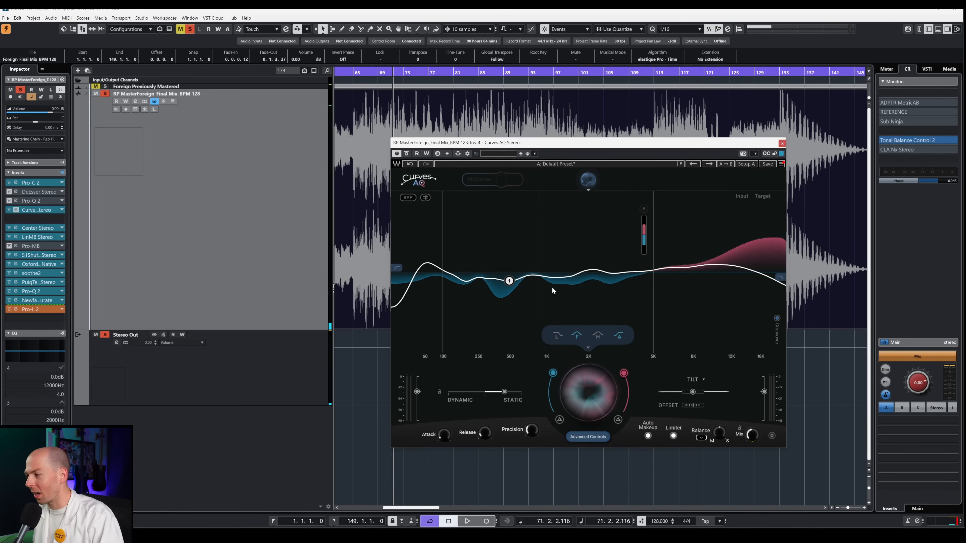
- Keep the stereo Balance in M/S mode, shift it to -15.7, and set Mix to 37.5% while auditioning the mix
left_click(701, 438)
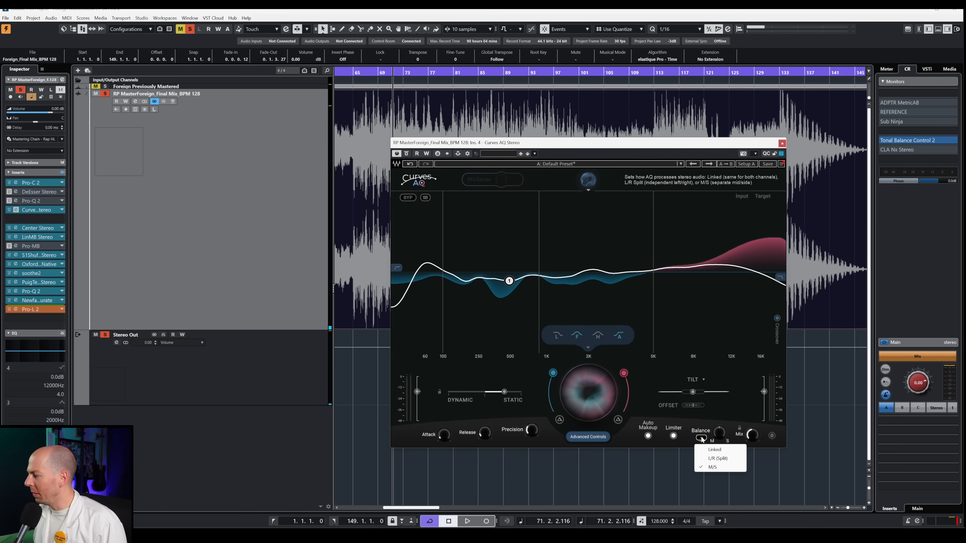
left_click(716, 467)
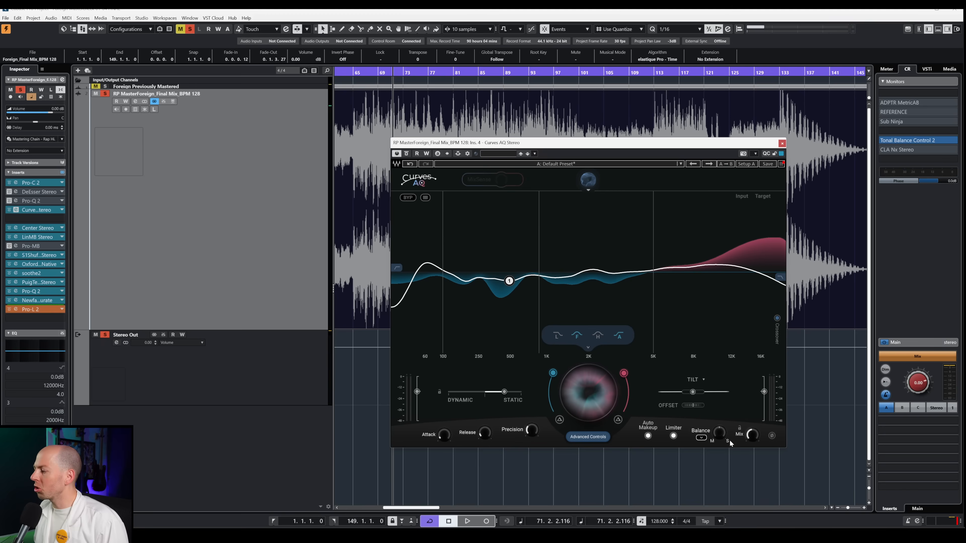
mouse_move(717, 438)
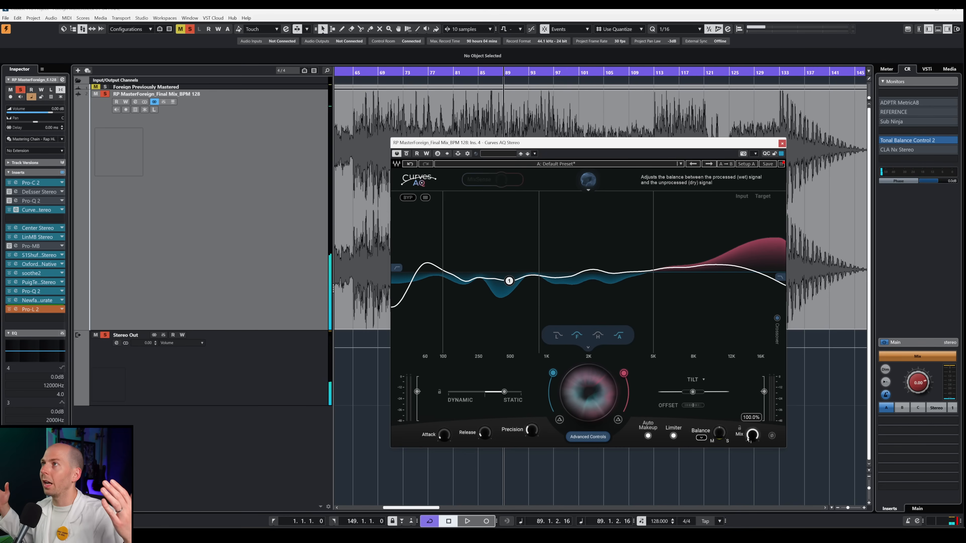
mouse_move(723, 436)
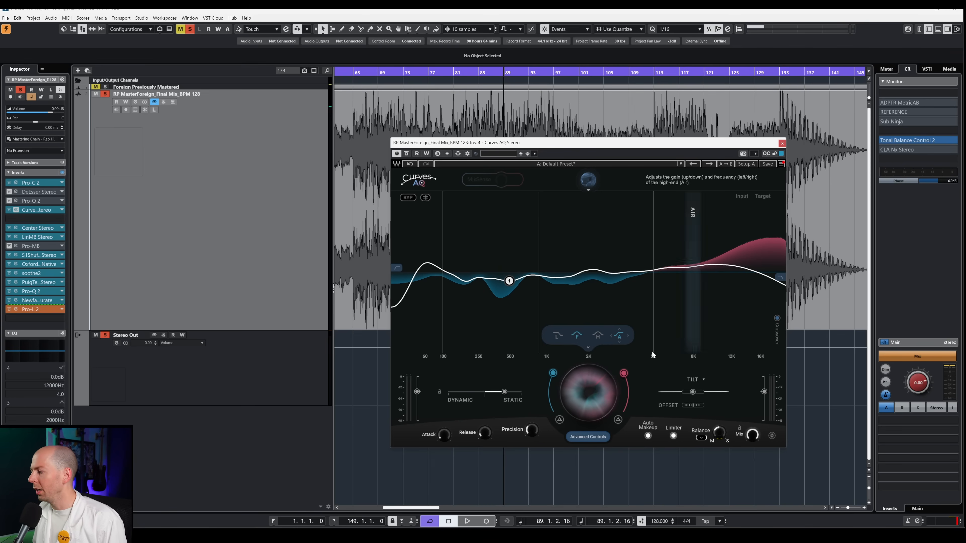
left_click_drag(726, 439, 727, 437)
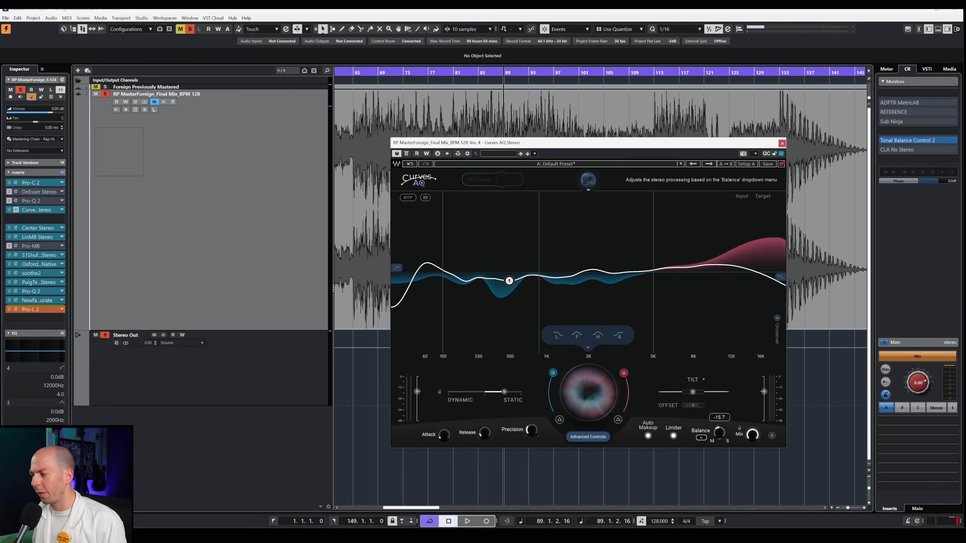
left_click_drag(717, 437, 752, 437)
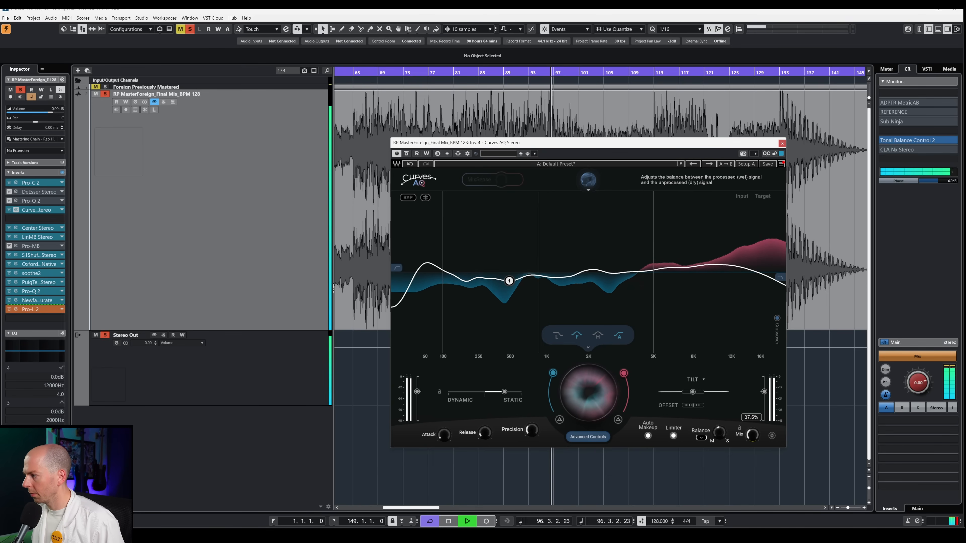
key("space")
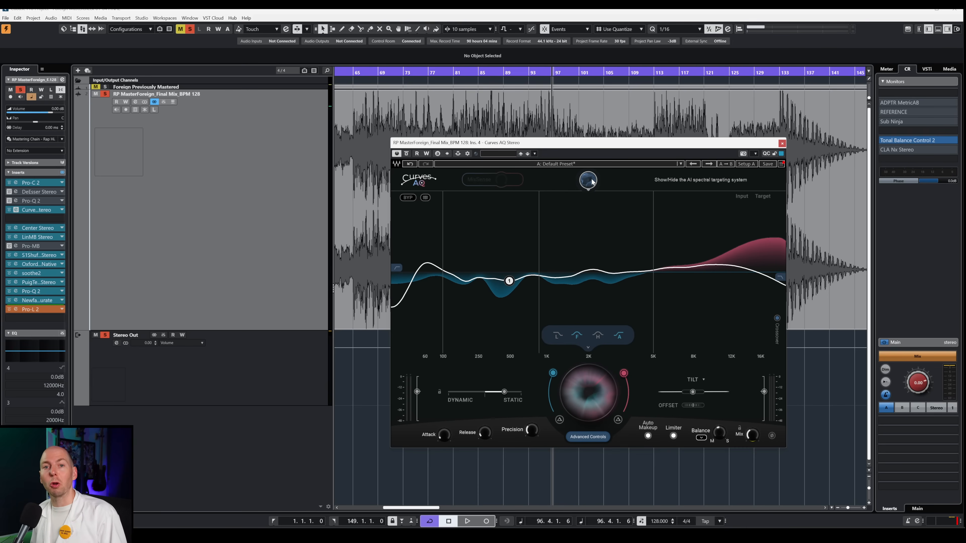
- Try Gullfoss Master's Recover at 57.0% and Tame at 32.4%, then raise them to 59.5% and 37.1%
mouse_move(531, 231)
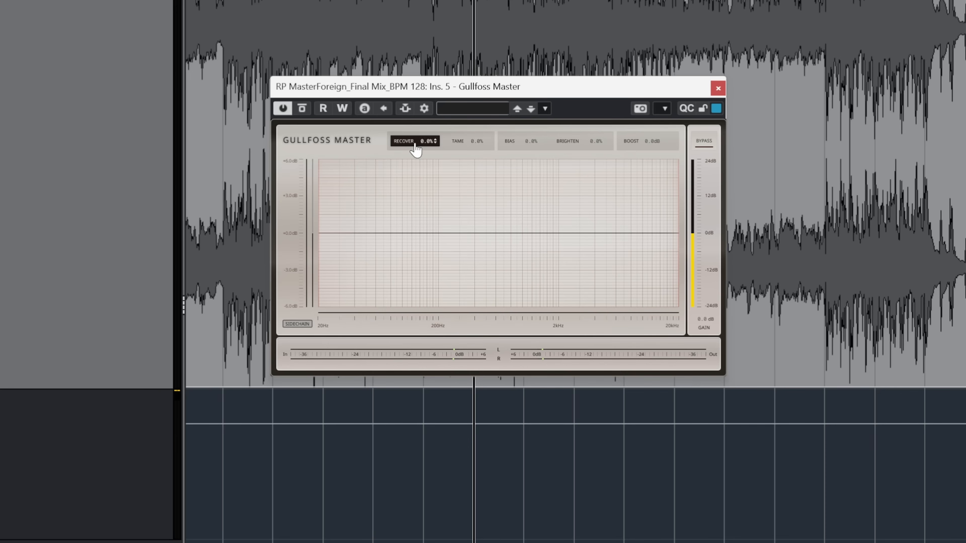
left_click_drag(448, 206, 439, 392)
left_click_drag(396, 513, 413, 1)
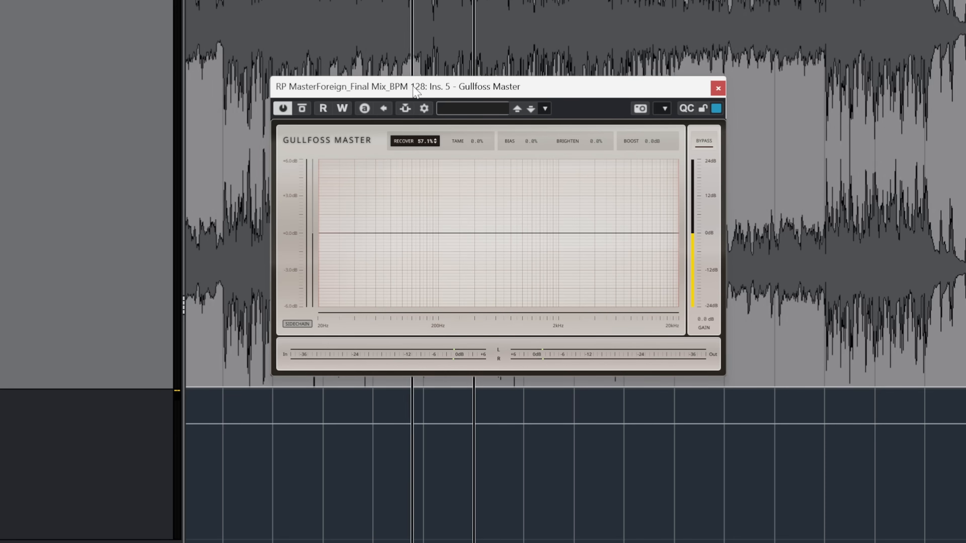
left_click_drag(415, 146, 415, 149)
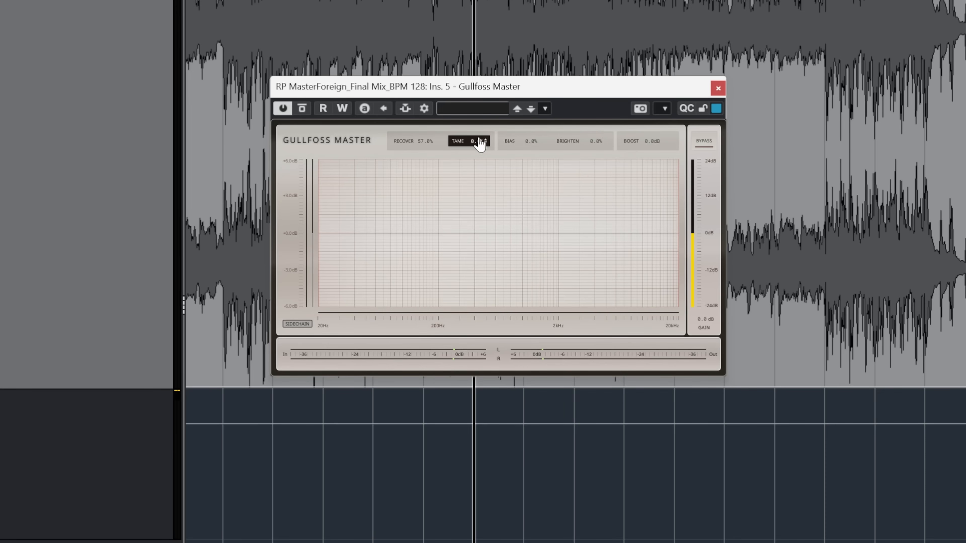
left_click_drag(479, 143, 480, 42)
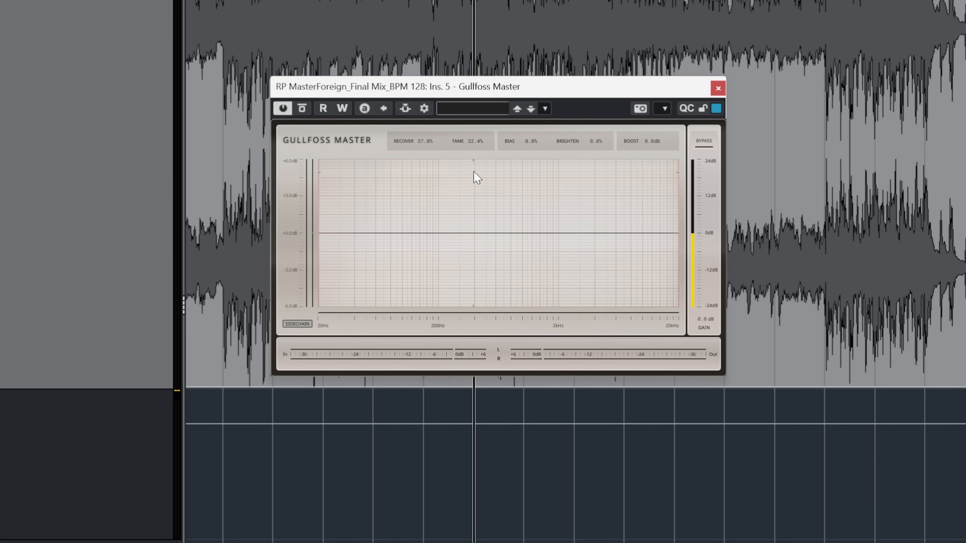
left_click_drag(471, 147, 470, 114)
left_click_drag(434, 144, 431, 112)
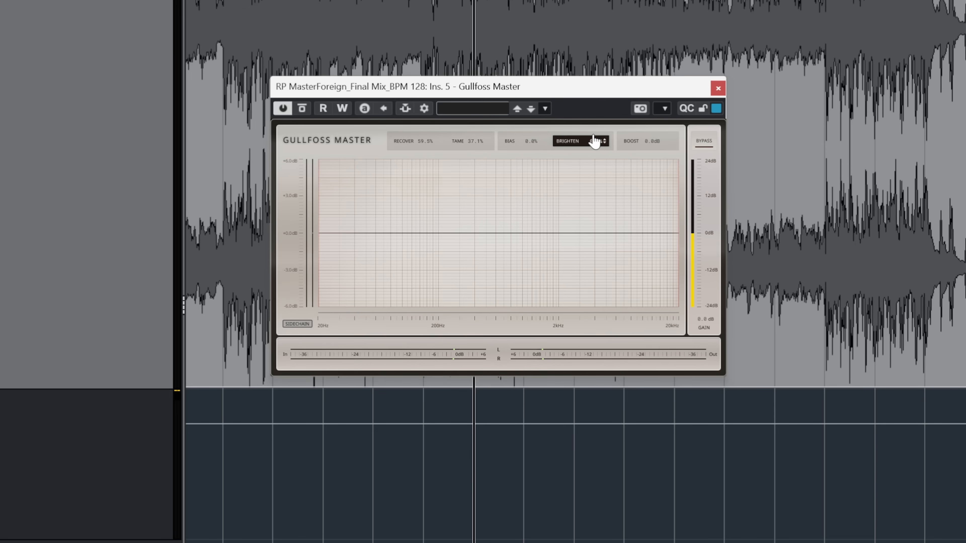
- Try Gullfoss Master's Boost in both directions, starting with a cut to -7.2 dB
left_click_drag(658, 149, 664, 208)
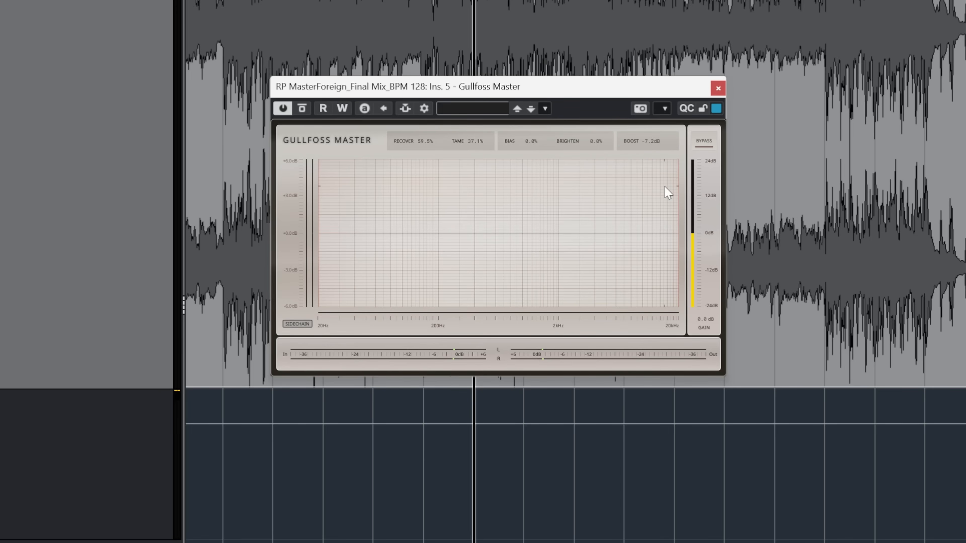
left_click_drag(664, 143, 644, 46)
left_click_drag(665, 140, 663, 220)
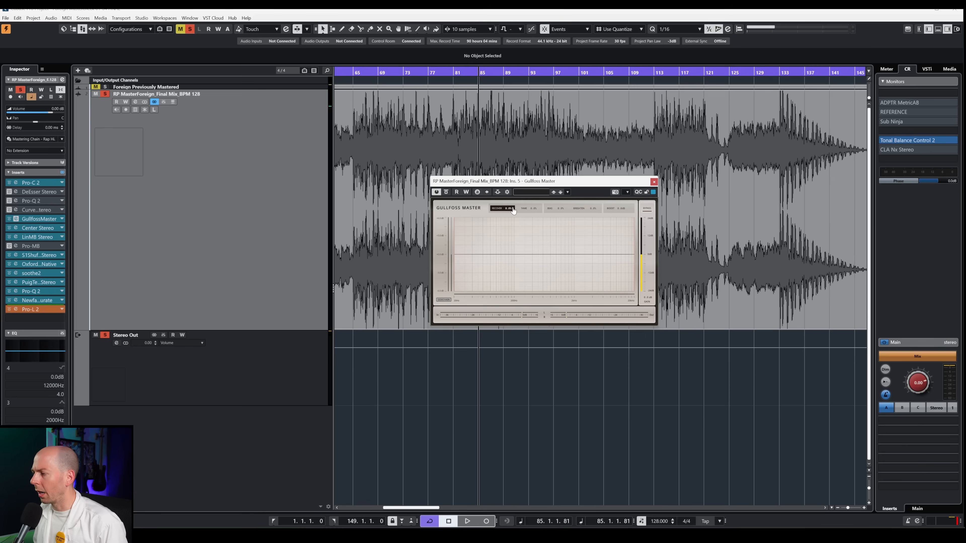
- Play the mix from about bar 71 and raise Gullfoss Master's Recover and Tame amounts strongly
left_click(391, 73)
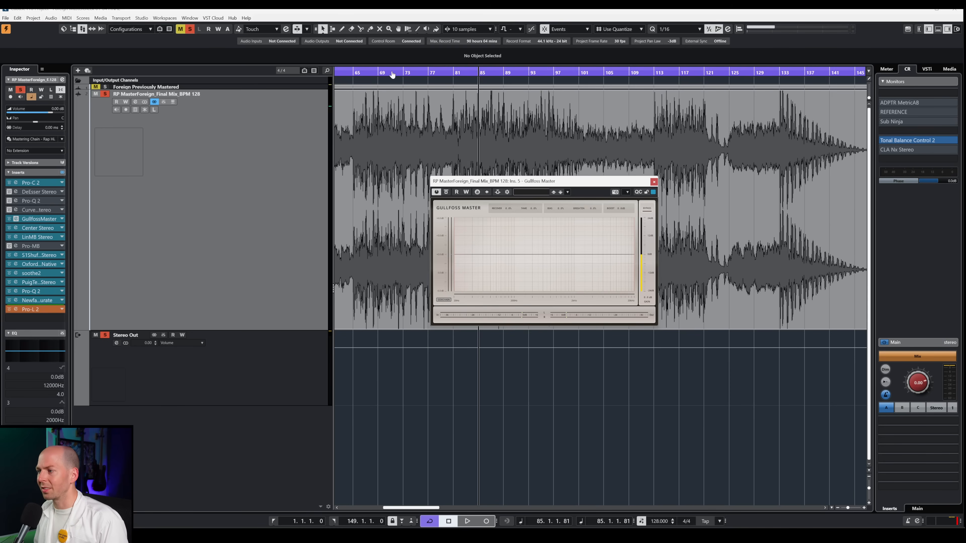
key("space")
left_click_drag(507, 209, 507, 91)
left_click_drag(533, 208, 541, 72)
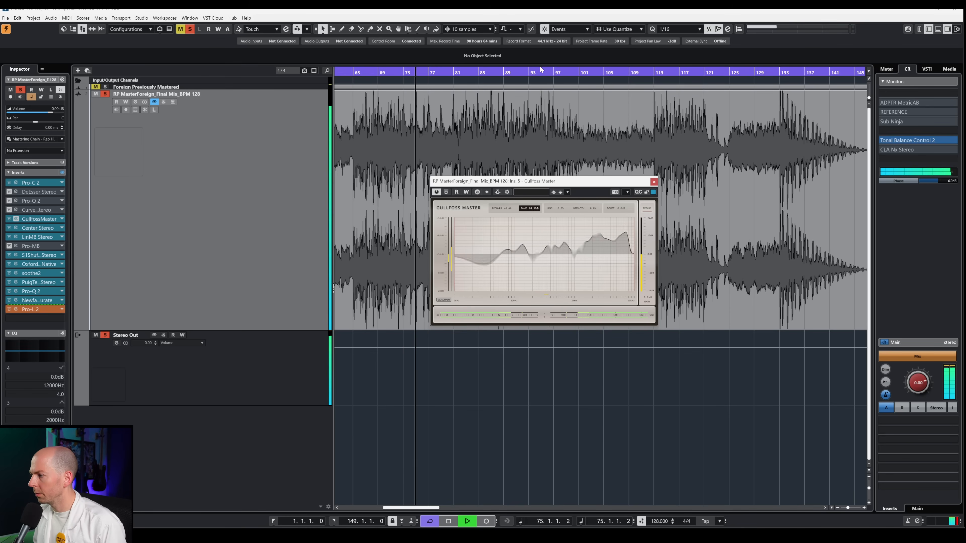
- Lower Gullfoss Master's Bias, stop playback, and bring the Bias partly back up
left_click_drag(556, 208, 556, 235)
key("space")
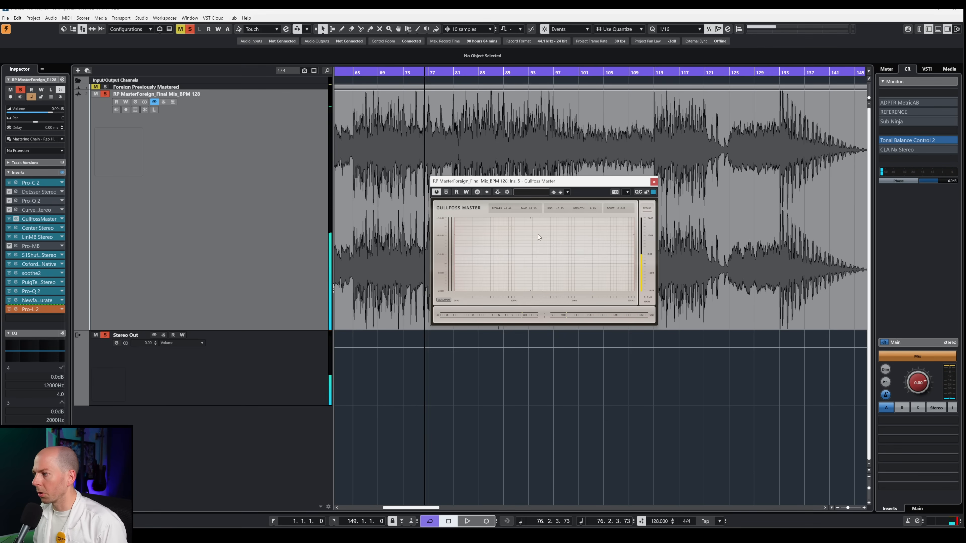
left_click_drag(561, 208, 563, 186)
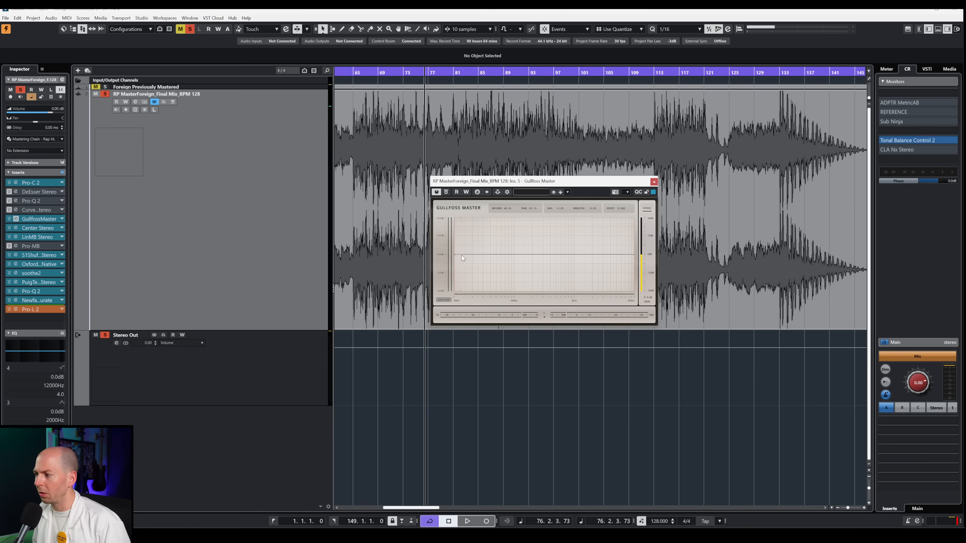
- Play the mix from about bar 76, set Gullfoss Master's Bias to 37.6%, and replay from about bar 83
key("space")
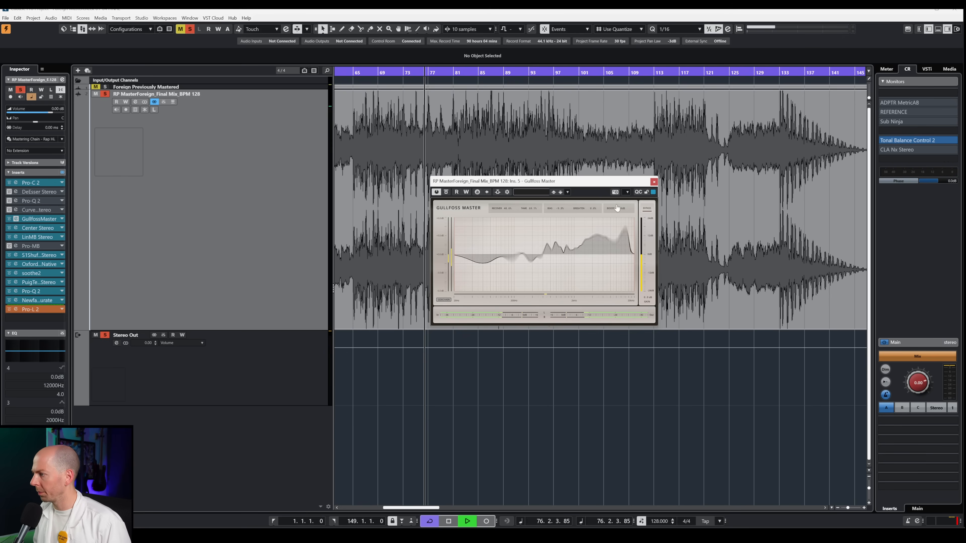
left_click_drag(566, 278, 588, 87)
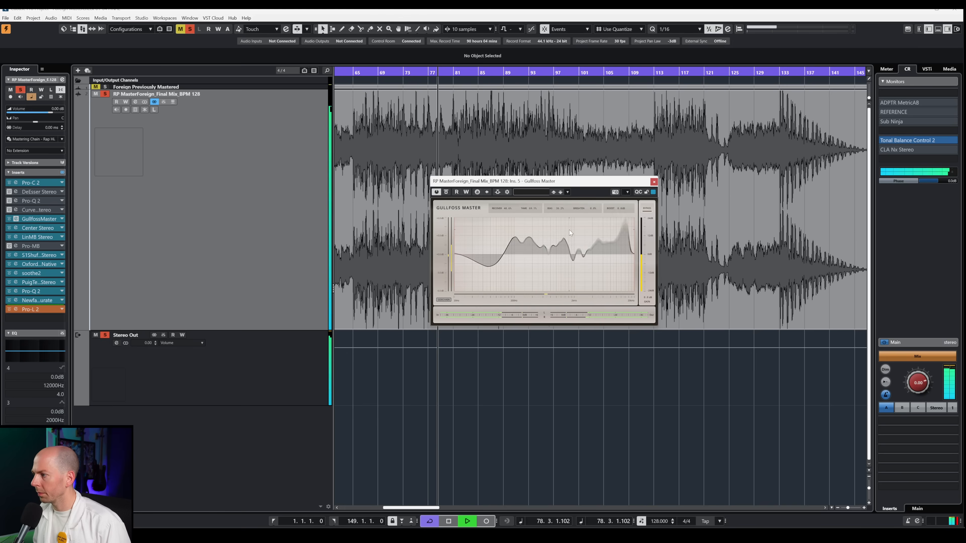
mouse_move(563, 209)
left_mouse_down()
mouse_move(563, 191)
mouse_move(563, 204)
left_mouse_up()
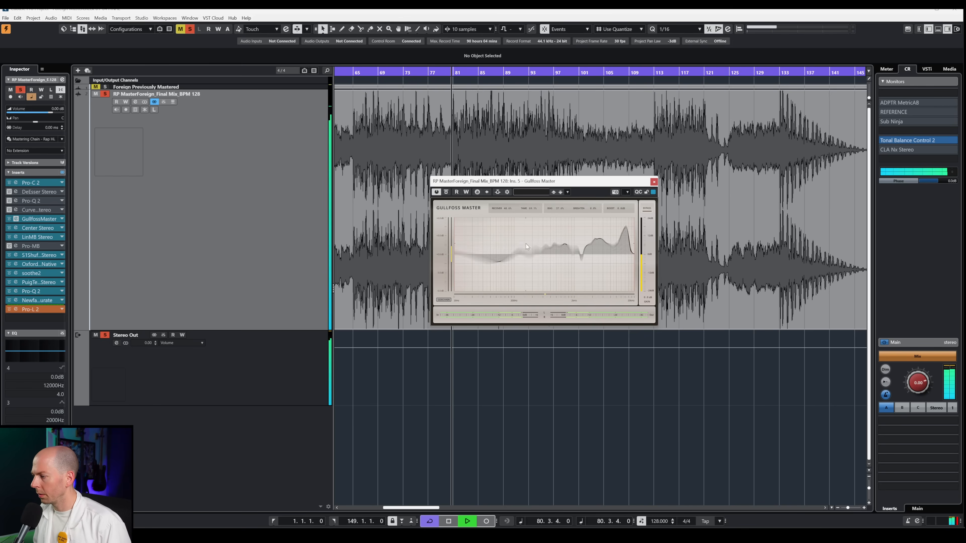
key("space")
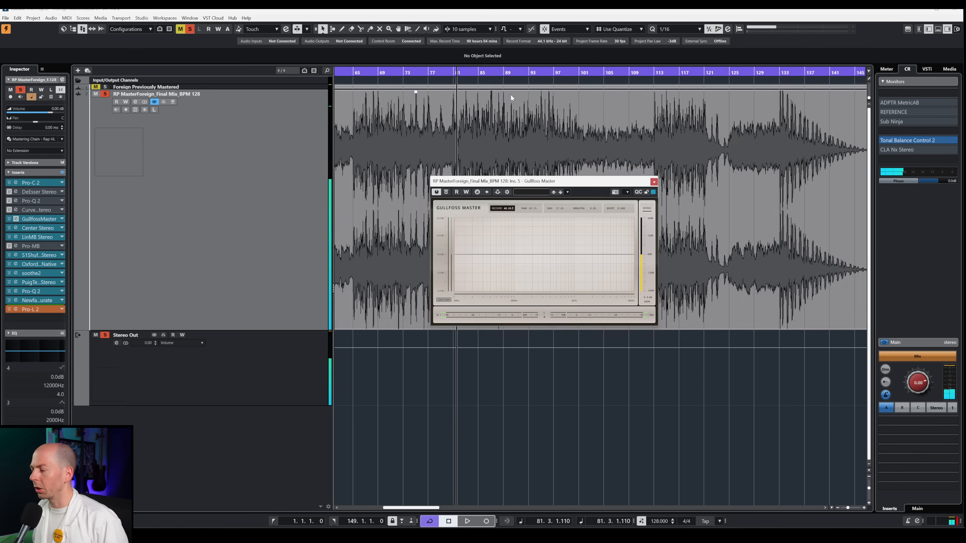
left_click(471, 72)
key("space")
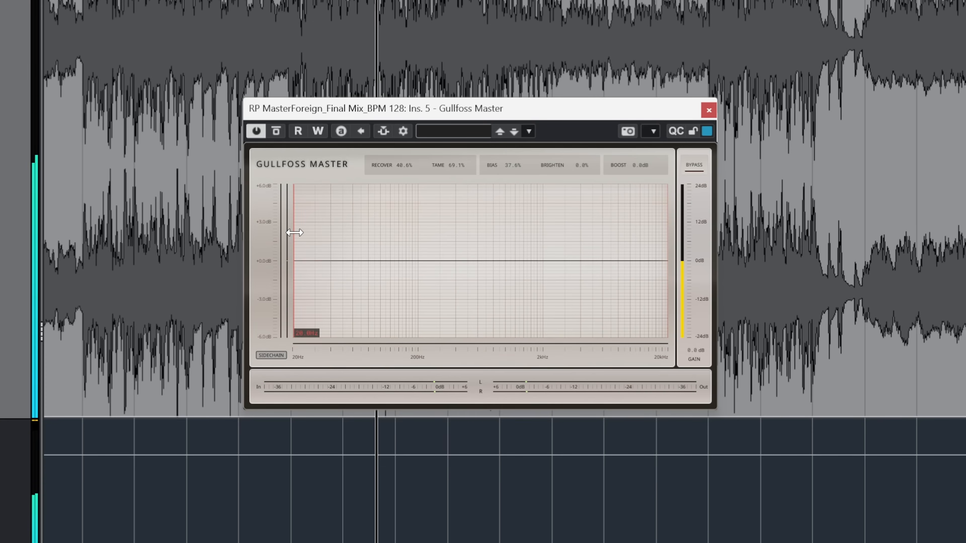
- Try Gullfoss Master's upper frequency limit at about 5 kHz, restore it to 20 kHz, and set it to about 9 kHz
left_click_drag(668, 233, 601, 234)
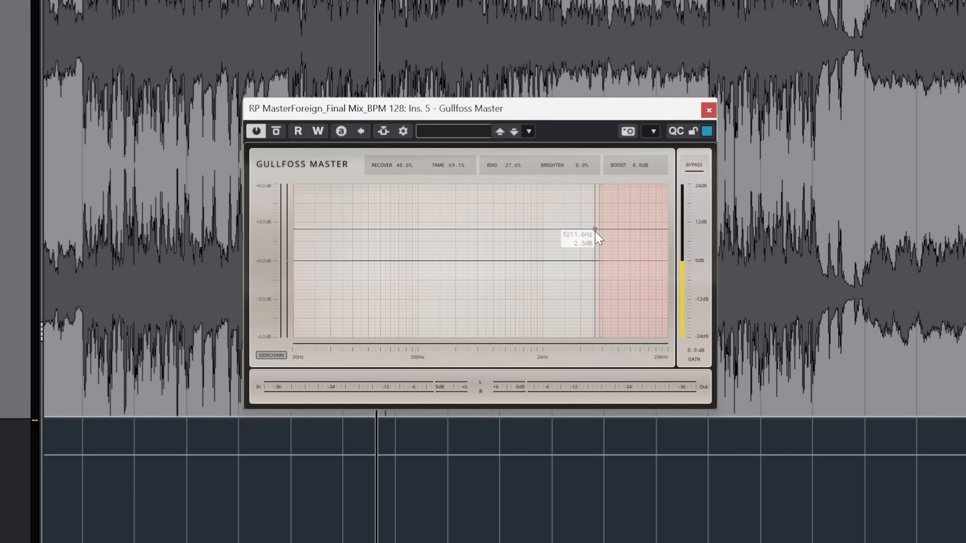
left_click_drag(599, 227, 668, 229)
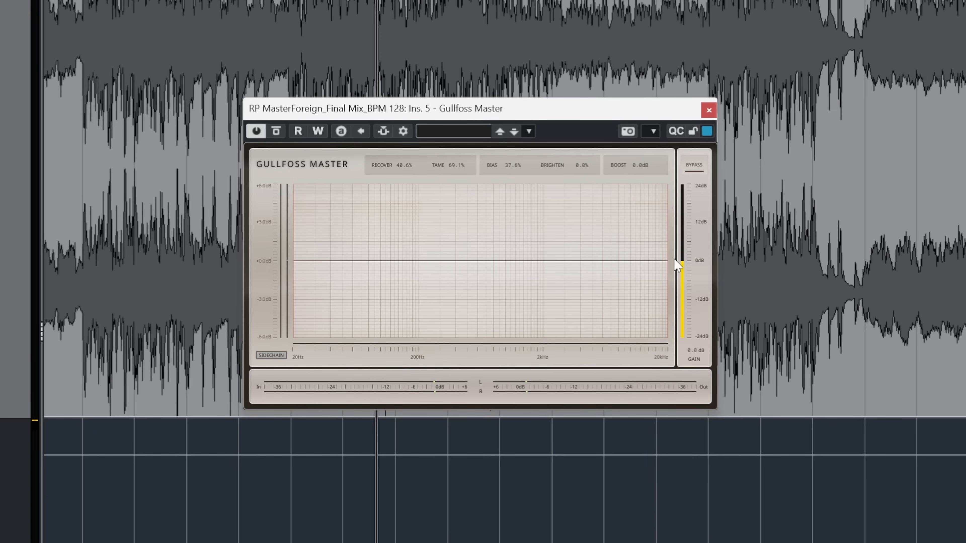
left_click_drag(668, 254, 625, 246)
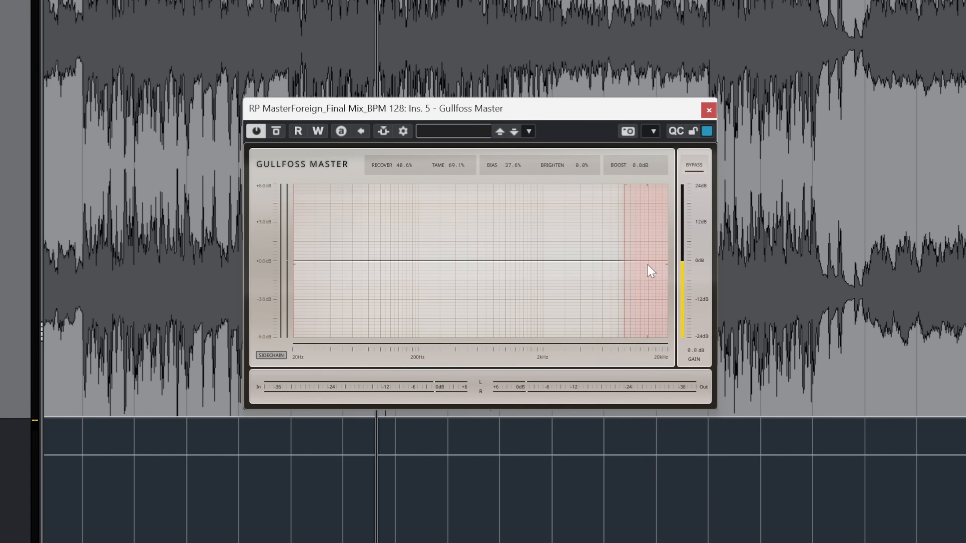
- Try several positions for Gullfoss Master's lower frequency limit, ending at about 70 Hz
mouse_move(291, 242)
left_mouse_down()
mouse_move(468, 246)
mouse_move(347, 246)
left_mouse_up()
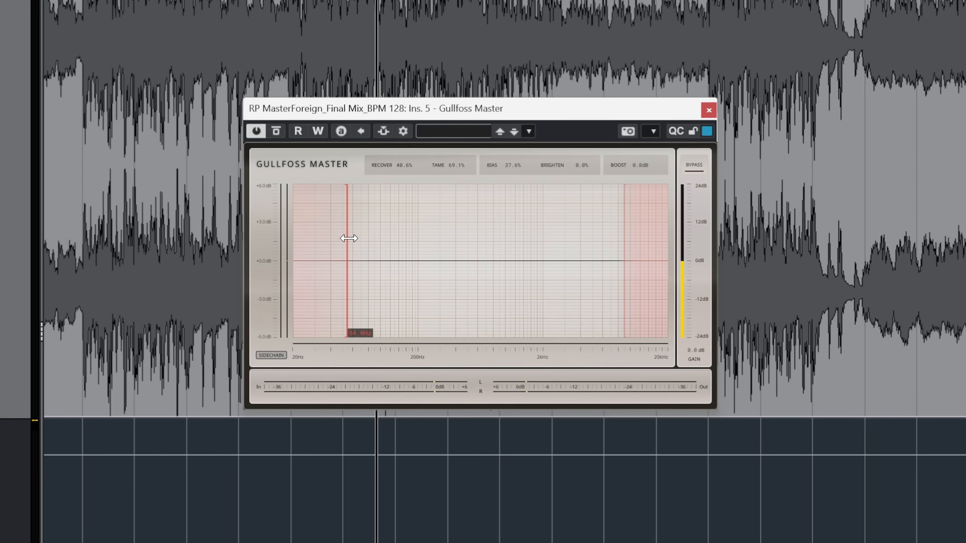
mouse_move(343, 241)
left_mouse_down()
mouse_move(403, 251)
mouse_move(287, 254)
mouse_move(388, 253)
left_mouse_up()
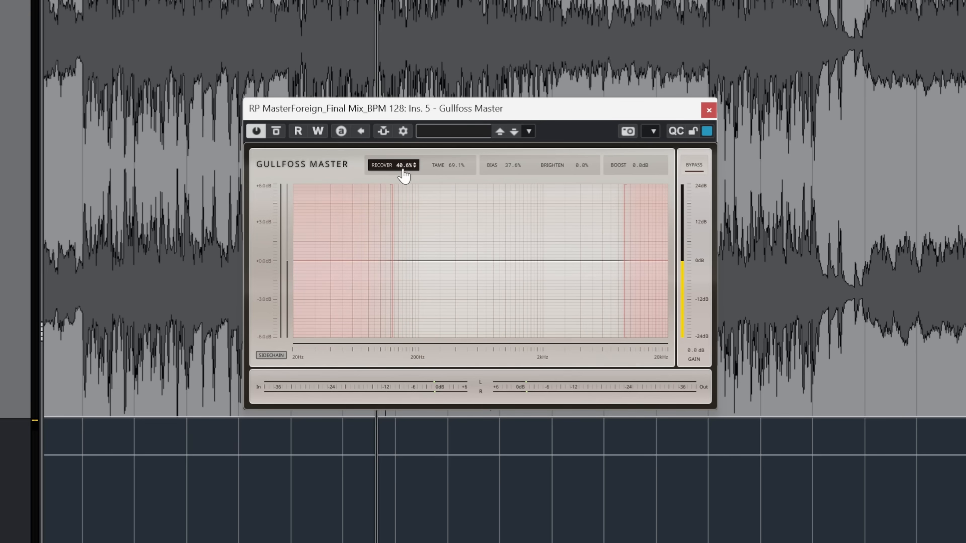
mouse_move(390, 209)
left_mouse_down()
mouse_move(264, 210)
mouse_move(393, 202)
mouse_move(373, 268)
left_mouse_up()
key("space")
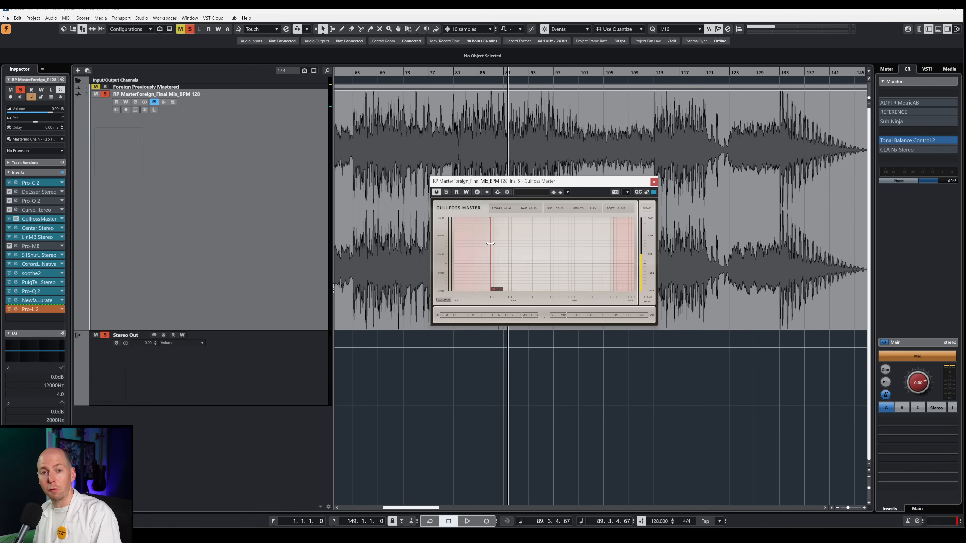
mouse_move(489, 237)
left_mouse_down()
mouse_move(496, 232)
mouse_move(468, 236)
mouse_move(487, 236)
left_mouse_up()
- Play the mix, set Gullfoss Master's Boost to 3.0 dB, and widen the processed range by raising the upper frequency limit
key("space")
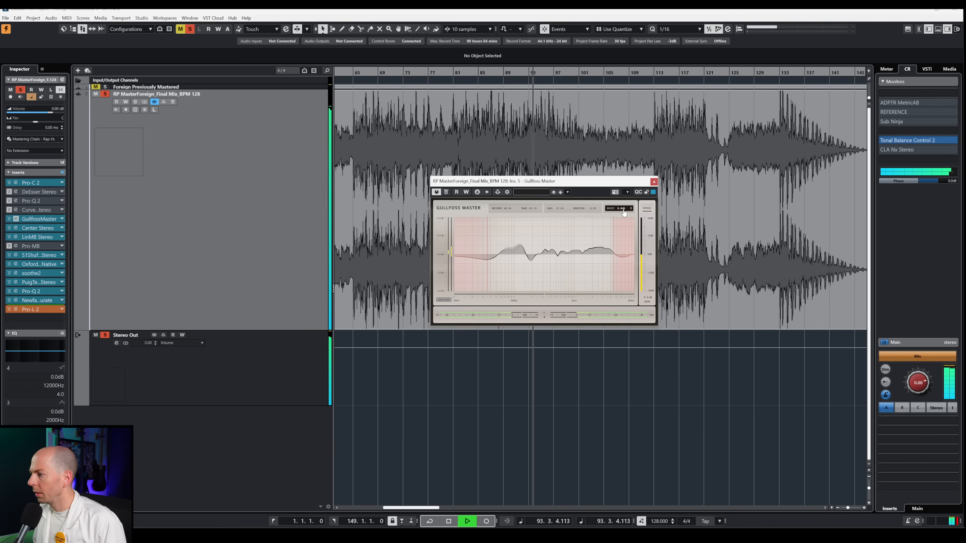
left_click_drag(622, 210, 626, 196)
left_click_drag(613, 244, 624, 244)
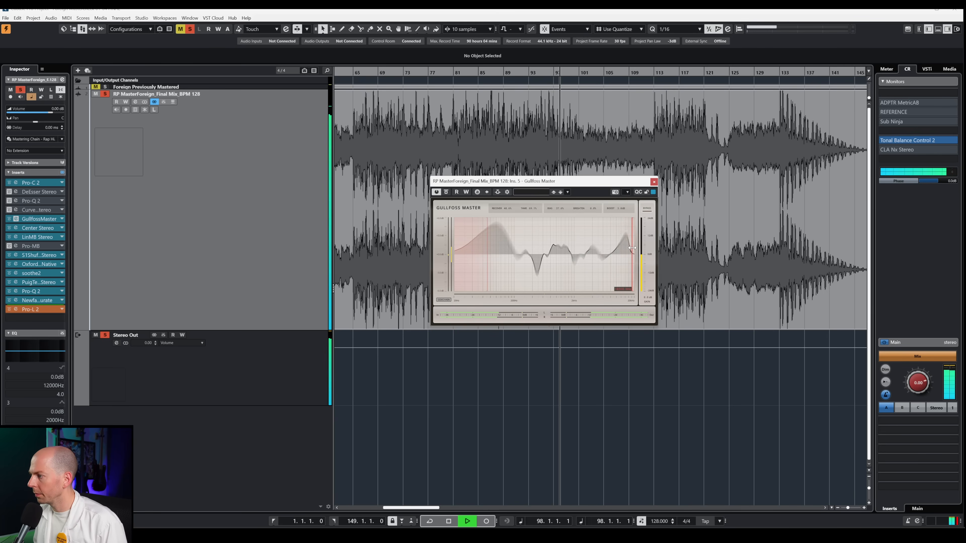
mouse_move(625, 244)
left_mouse_down()
mouse_move(582, 252)
mouse_move(629, 253)
left_mouse_up()
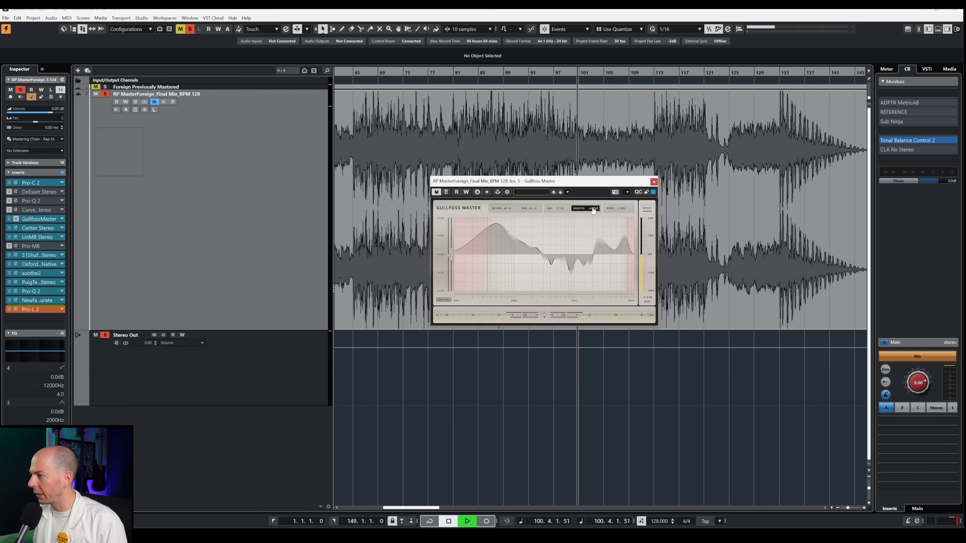
- Adjust Gullfoss Master's Brighten to -2.1% during playback and fine-tune the upper frequency limit to about 16 kHz
left_click_drag(593, 211, 578, 138)
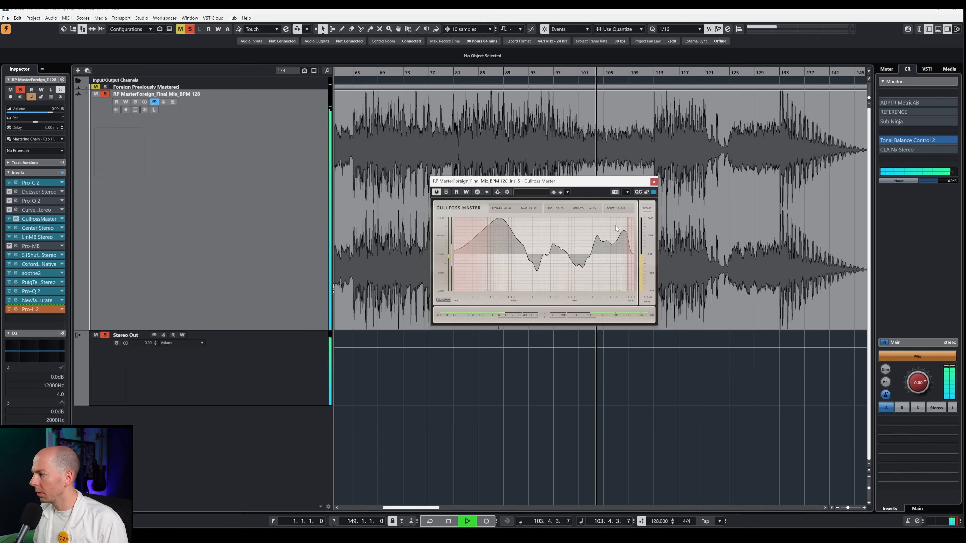
left_click_drag(594, 209, 592, 197)
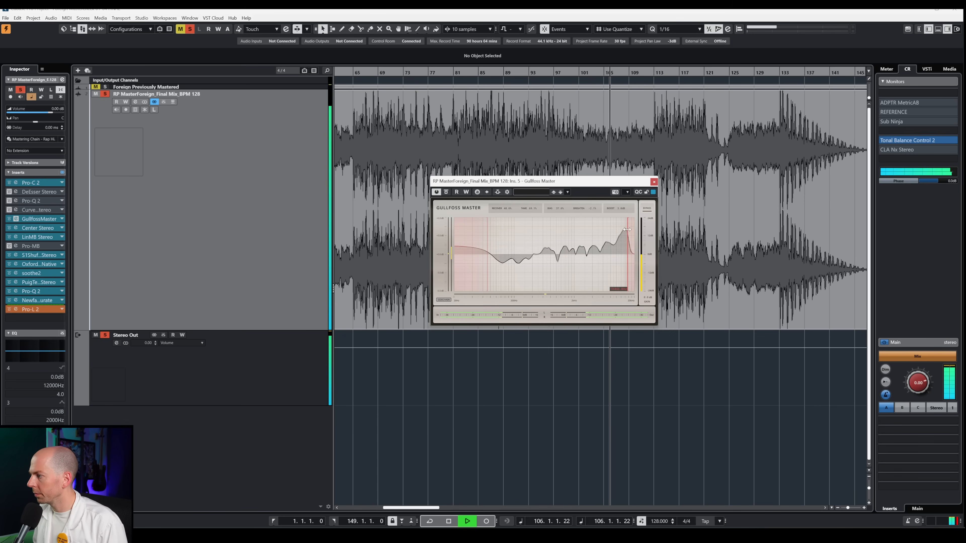
left_click_drag(626, 229, 629, 229)
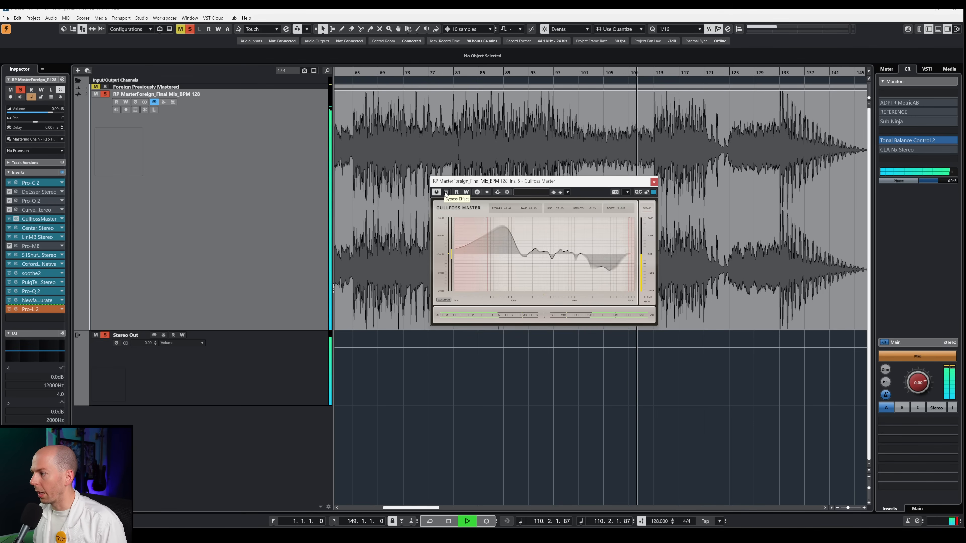
- Compare the mix with and without Gullfoss Master by bypassing and re-enabling it during playback
left_click(646, 209)
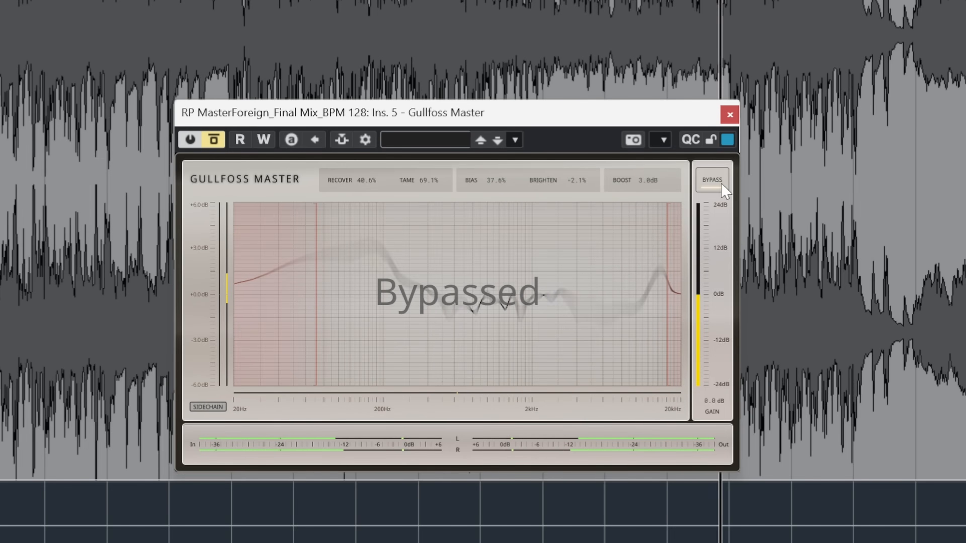
left_click(722, 185)
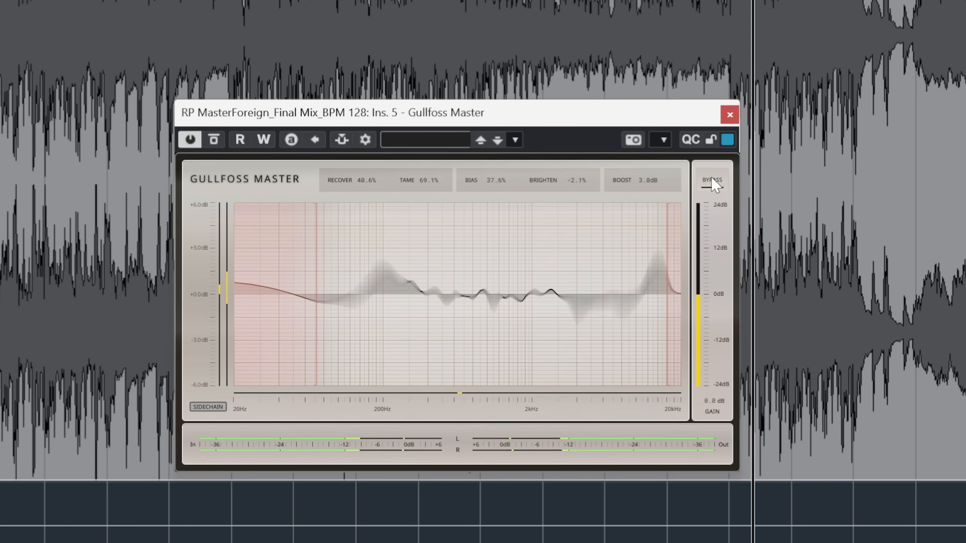
left_click(716, 186)
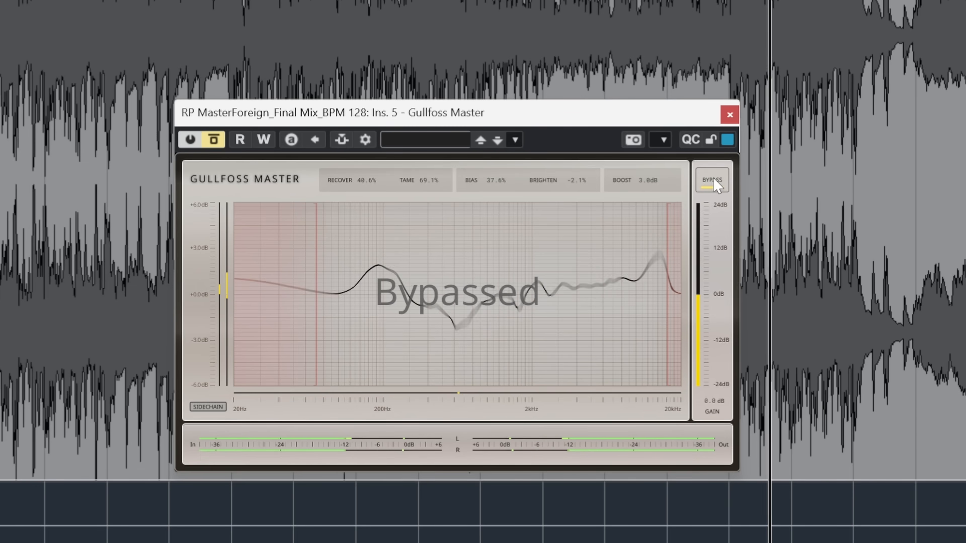
left_click(715, 186)
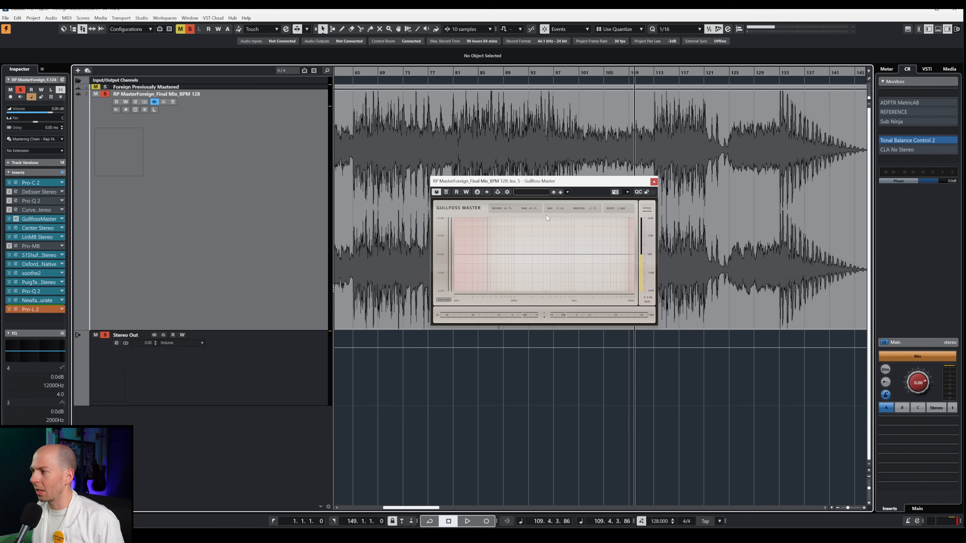
- Replay from about bar 69 and set the low cut in the insert 3 Pro-Q 2 to about 28 Hz
left_click(378, 72)
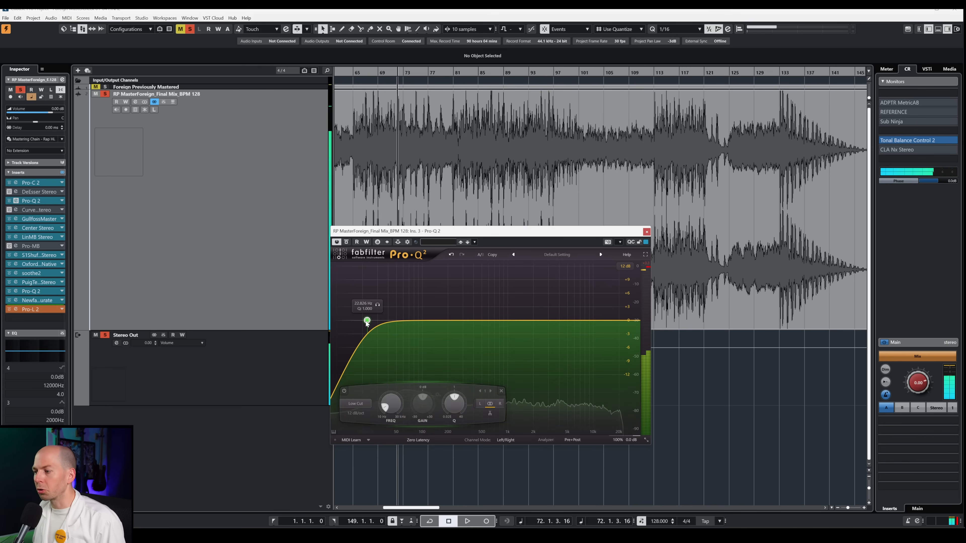
left_click_drag(367, 320, 376, 321)
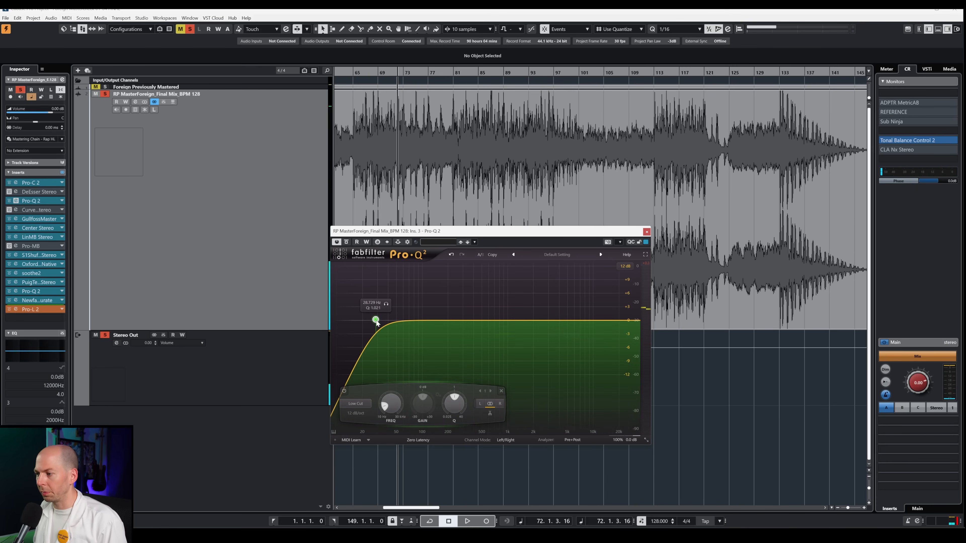
key("space")
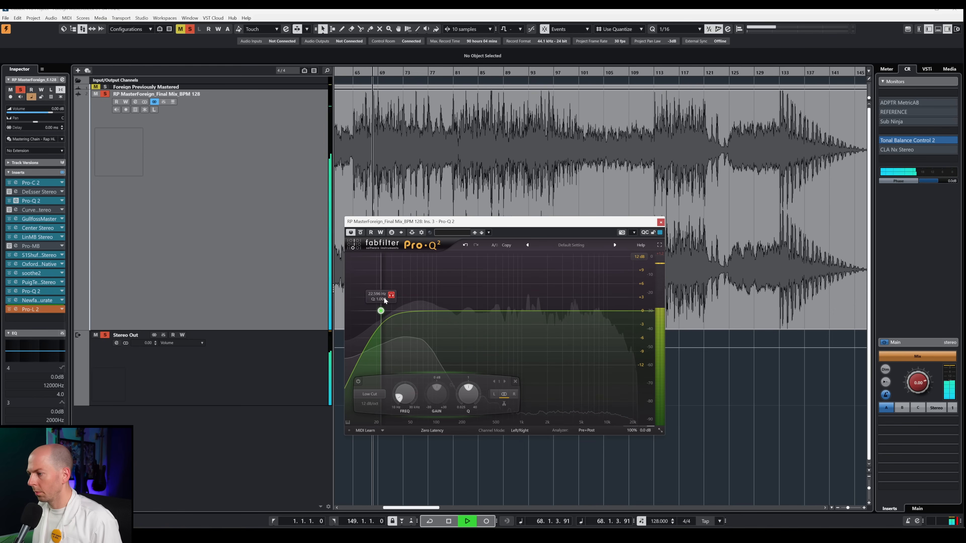
left_click_drag(384, 300, 392, 300)
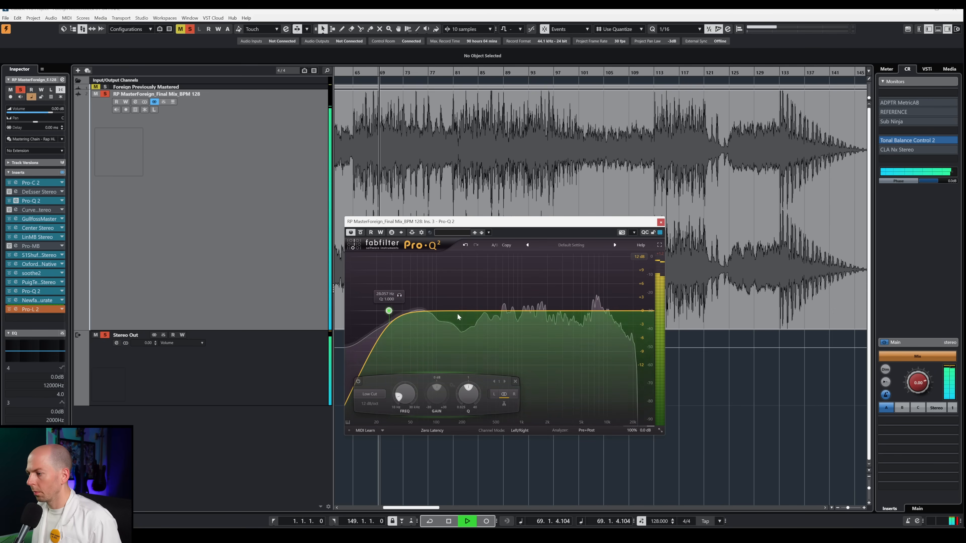
- Add two gentle low-mid cuts in Pro-Q 2, the higher one at about 580 Hz and -1.73 dB
left_click_drag(457, 314, 500, 319)
key("space")
key("space")
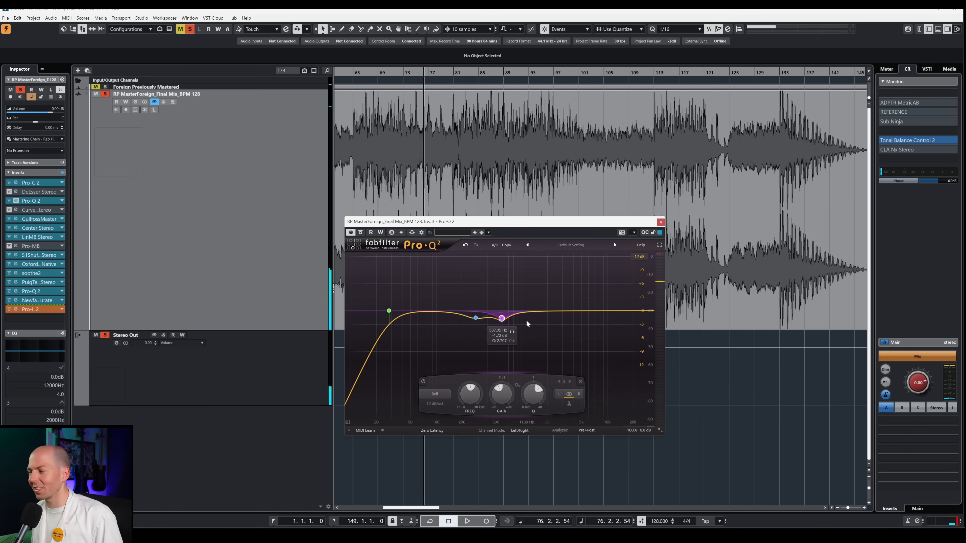
- Sweep a new boosted Pro-Q 2 band around 2.3 kHz during playback and turn it into a -2.00 dB cut at about 1867 Hz
left_click(537, 299)
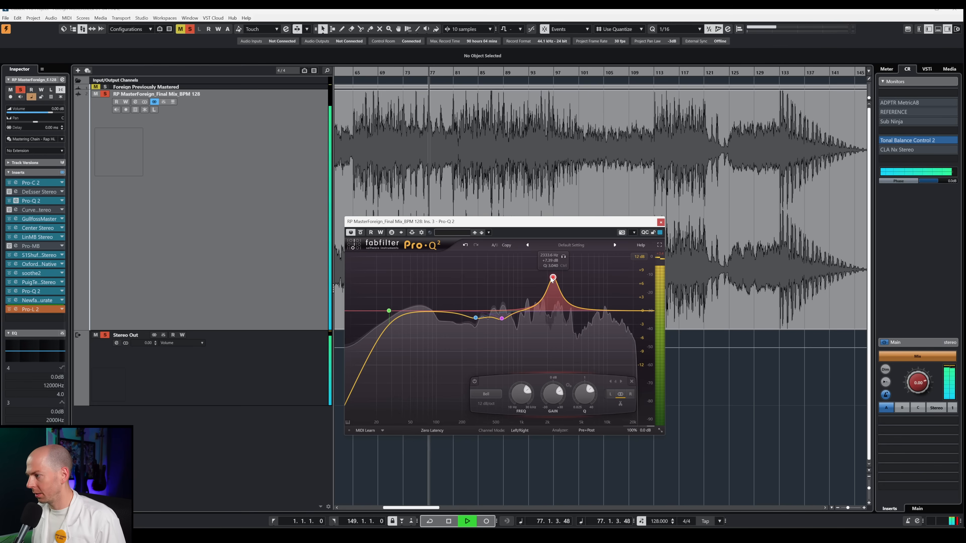
left_click_drag(552, 278, 544, 320)
key("space")
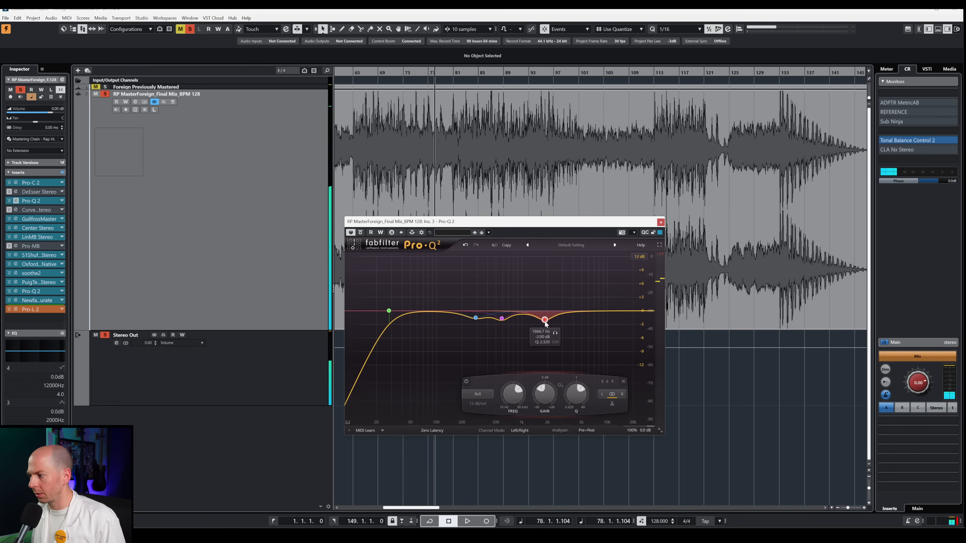
- Replay from about bar 84 and move Pro-Q 2's upper-mid cut to about 2743 Hz and -1.06 dB
key("space")
left_click(478, 76)
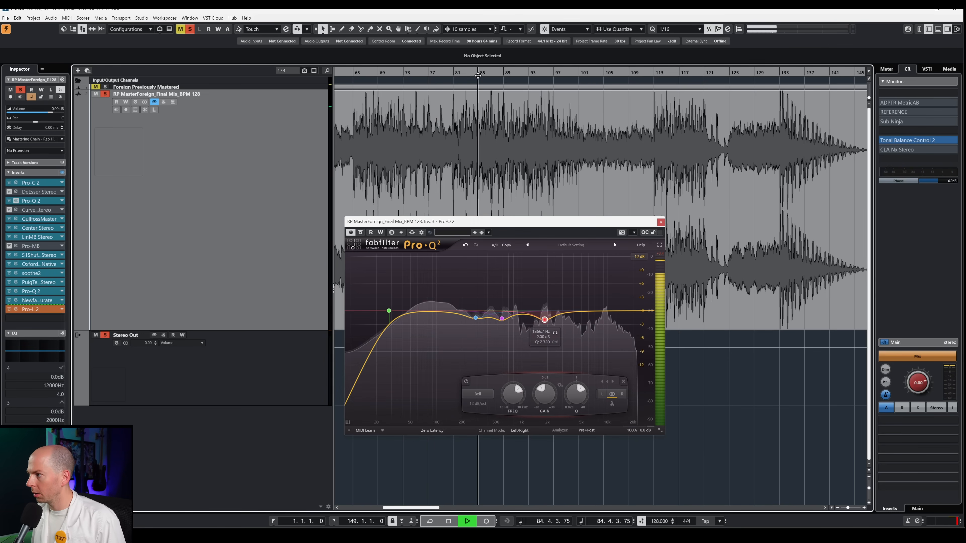
mouse_move(544, 319)
left_mouse_down()
mouse_move(529, 282)
mouse_move(542, 272)
mouse_move(561, 274)
mouse_move(561, 318)
left_mouse_up()
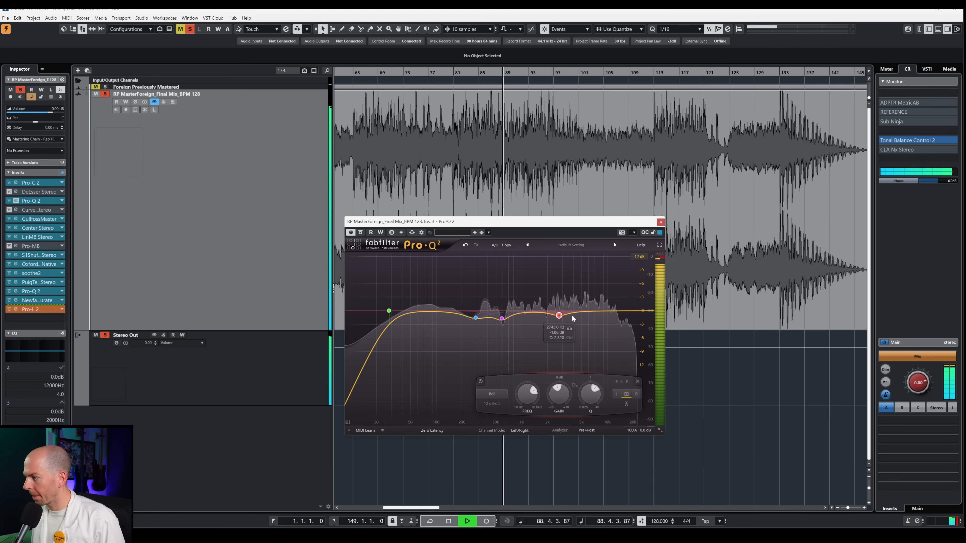
key("space")
key("space")
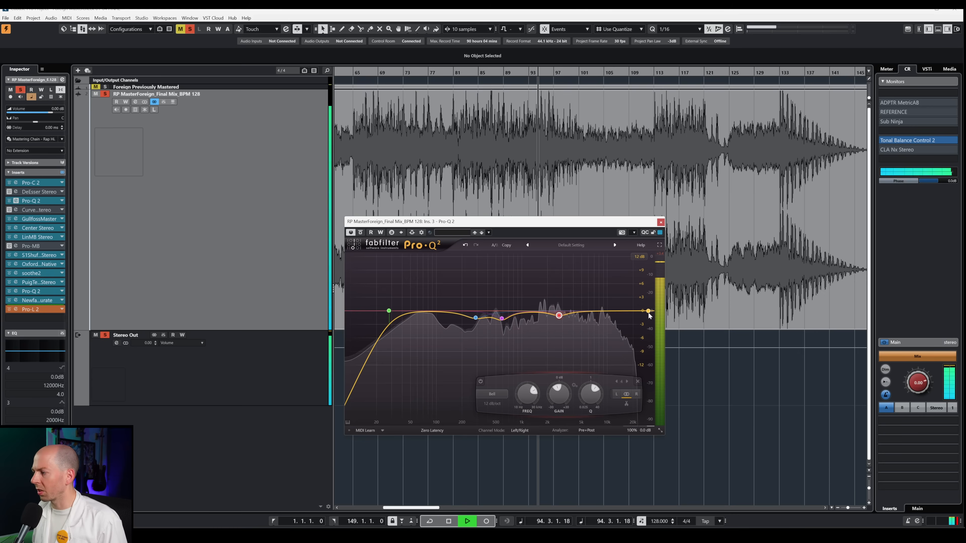
- Add a Pro-Q 2 high cut at about 26.2 kHz and a broad high-shelf boost of about 7.4 dB at 30 kHz
left_click(649, 311)
left_click(627, 296)
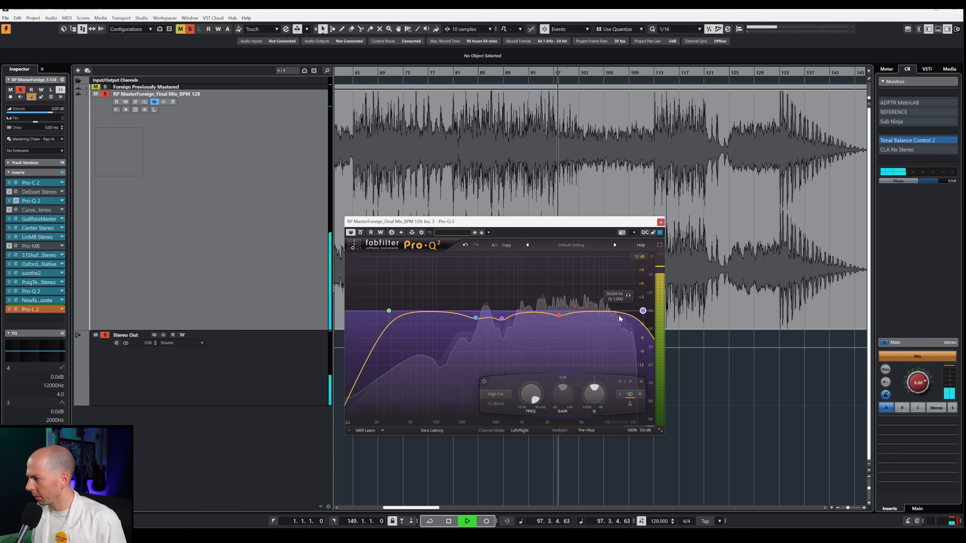
key("space")
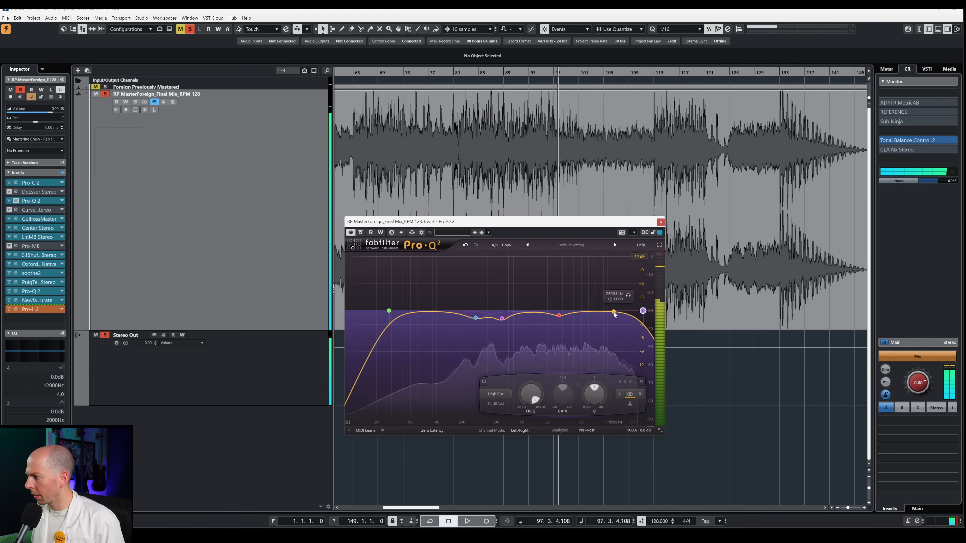
left_click_drag(613, 312, 651, 299)
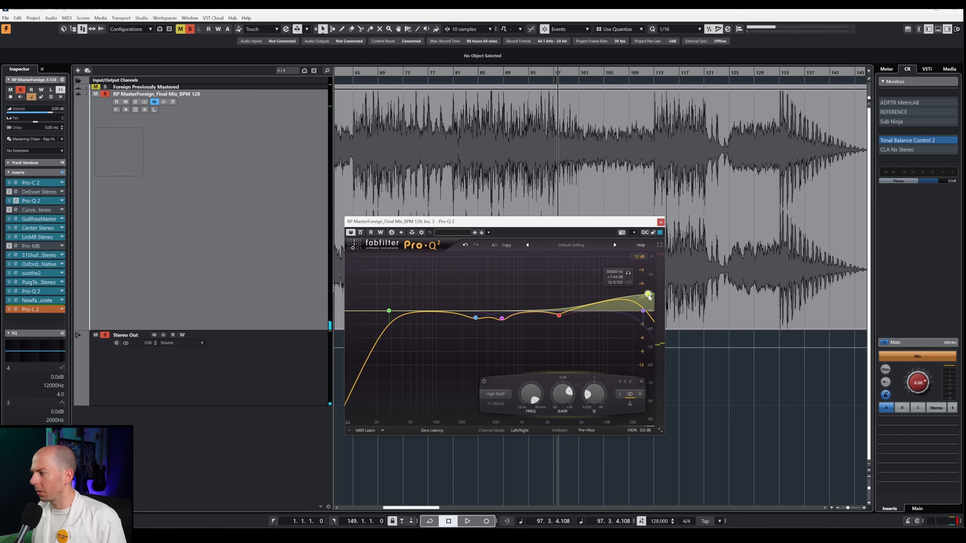
scroll(647, 304, "down", 1)
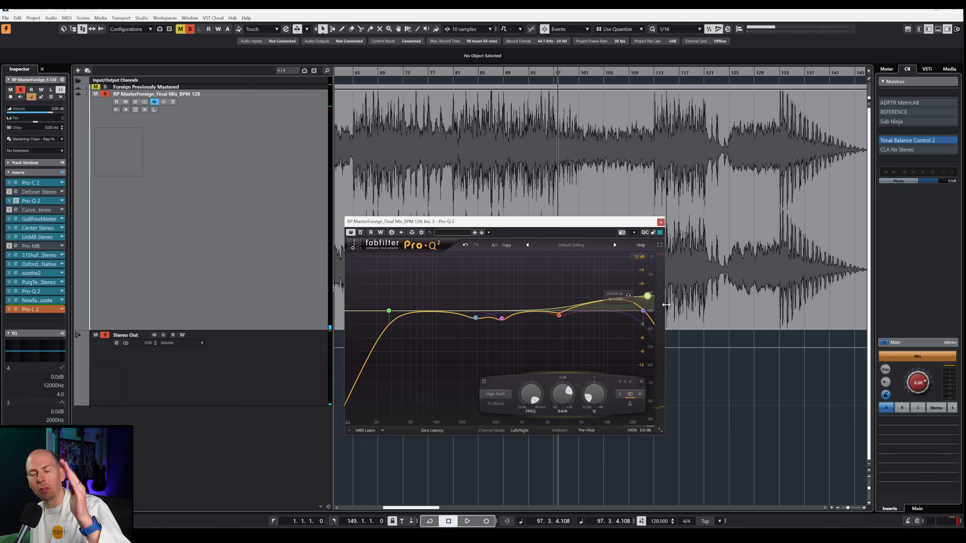
- Lower Pro-Q 2's 30 kHz high-shelf boost to +2.56 dB and compare the EQ bypassed and active during playback
mouse_move(648, 296)
left_mouse_down()
mouse_move(653, 261)
mouse_move(651, 314)
left_mouse_up()
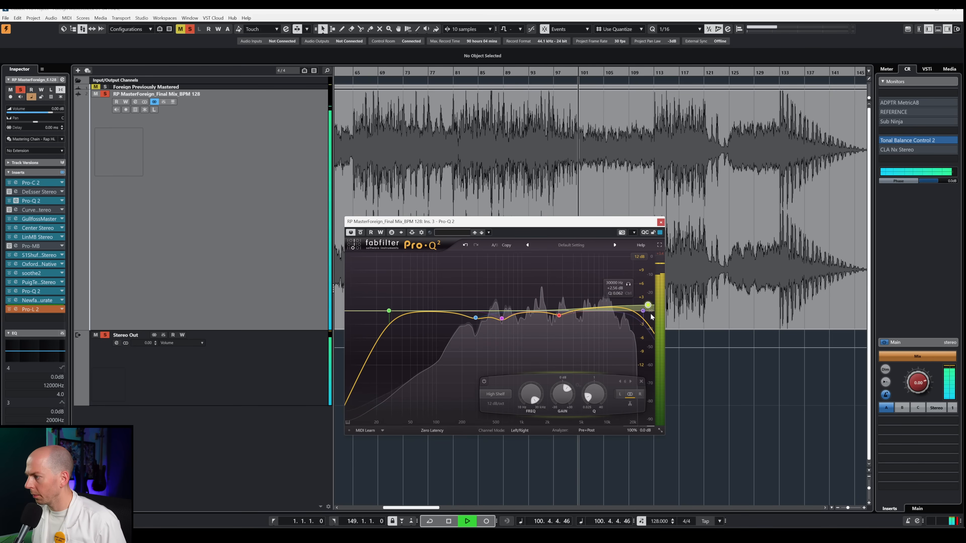
left_click(360, 233)
left_click(360, 233)
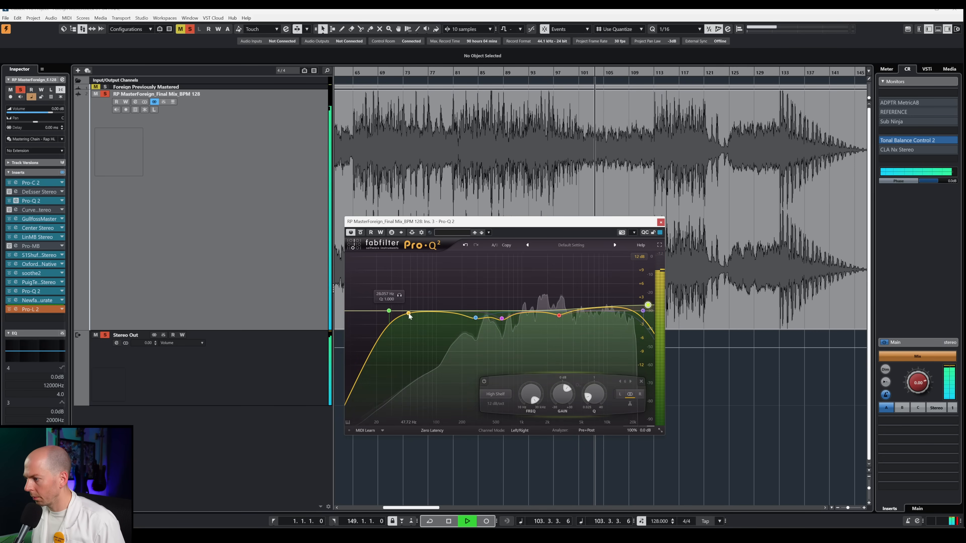
- Add two gentle low-end boosts in Pro-Q 2 at about 32 Hz and 80 Hz, and close its window
double_click(407, 306)
mouse_move(406, 306)
left_mouse_down()
mouse_move(440, 308)
mouse_move(427, 314)
mouse_move(393, 304)
left_mouse_up()
double_click(442, 307)
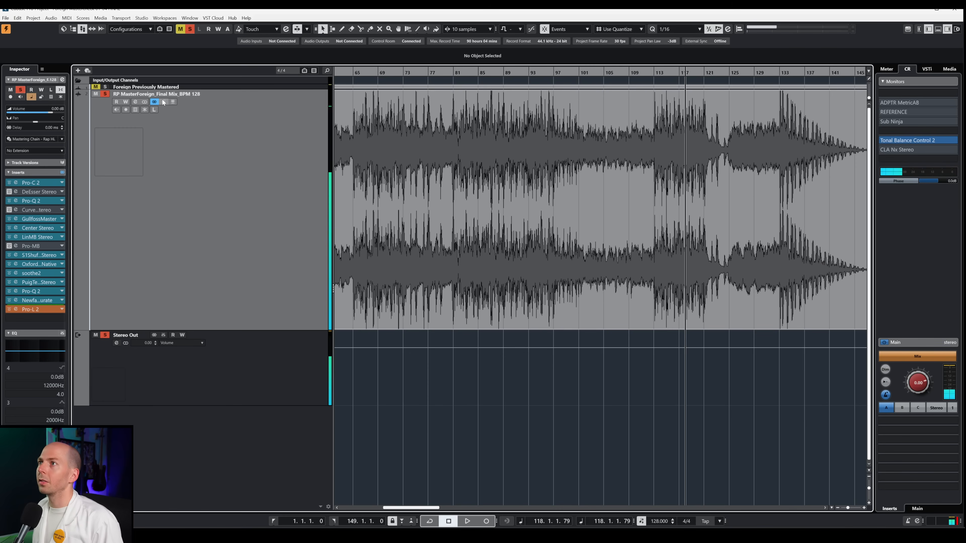
left_click(35, 201)
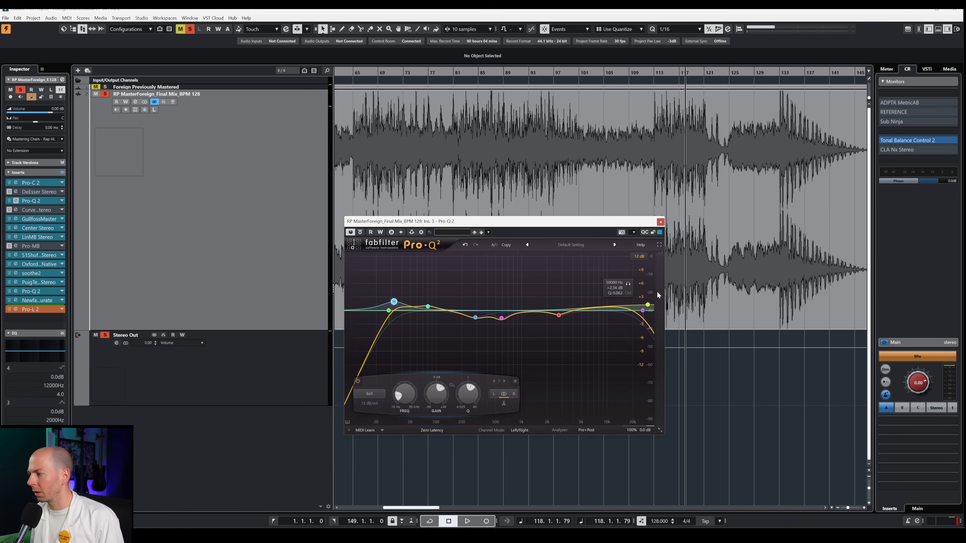
left_click(660, 223)
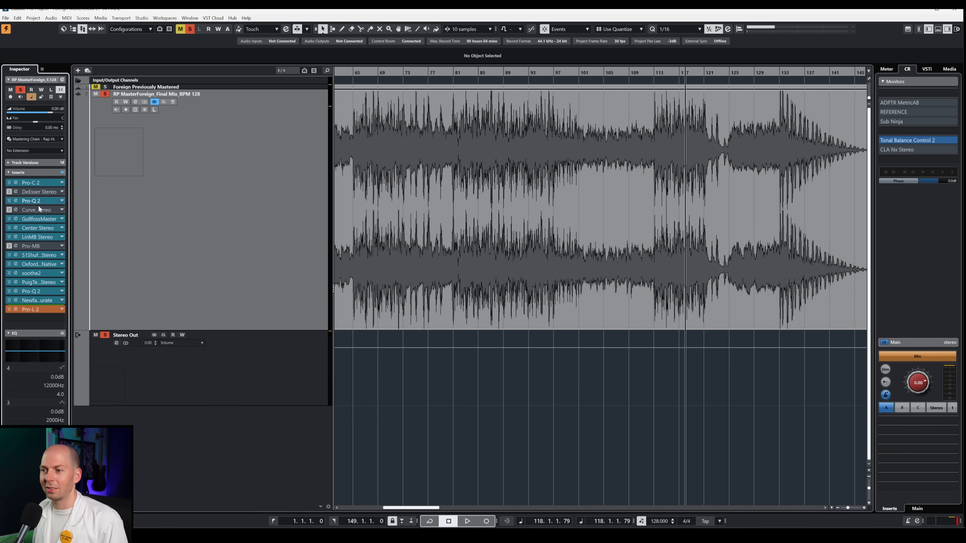
- Bypass Gullfoss Master, compare Pro-Q 2 on and off during playback, and leave Pro-Q 2 bypassed
left_click(9, 219)
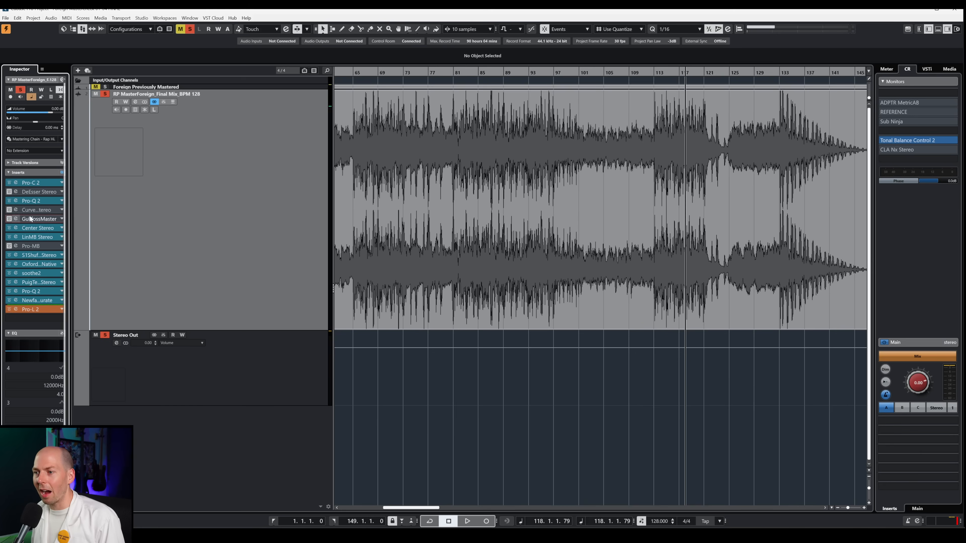
left_click(31, 201)
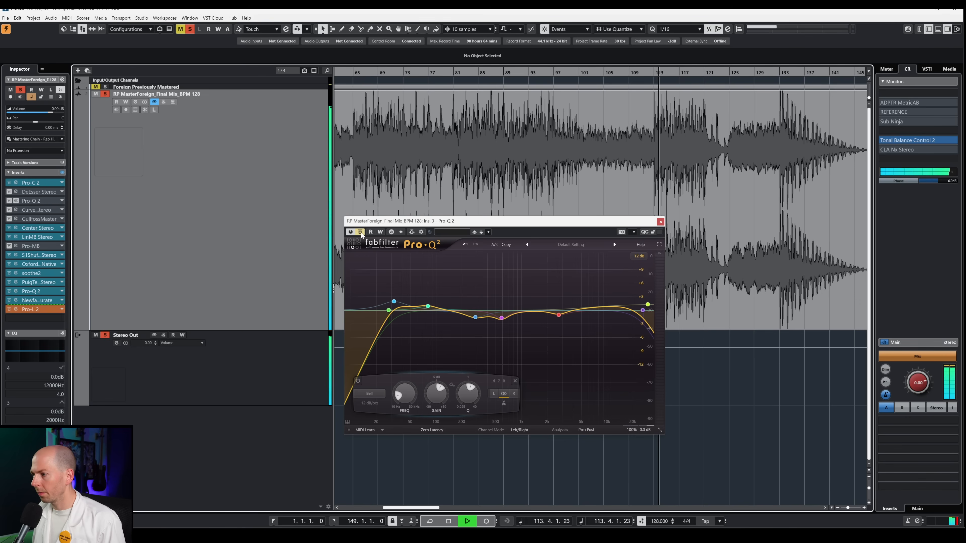
left_click(360, 232)
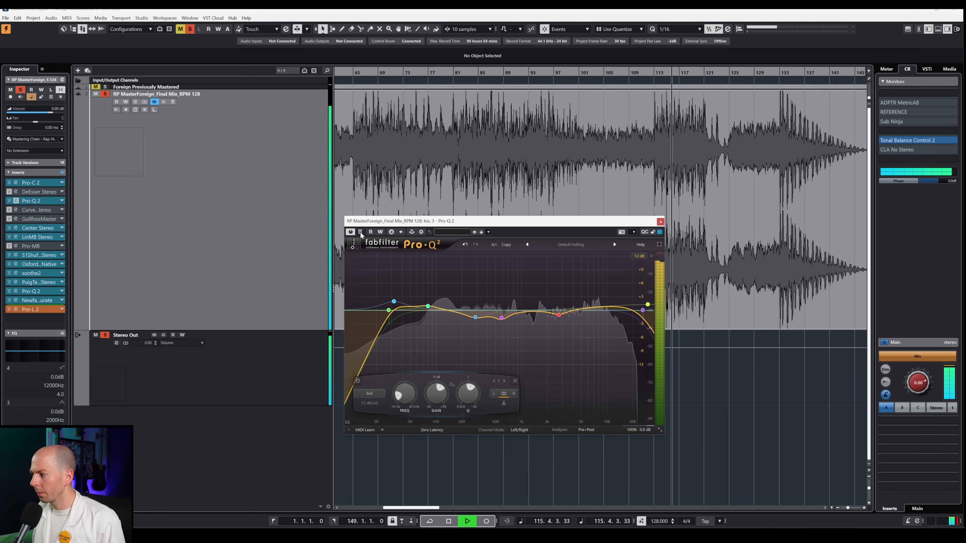
left_click(360, 232)
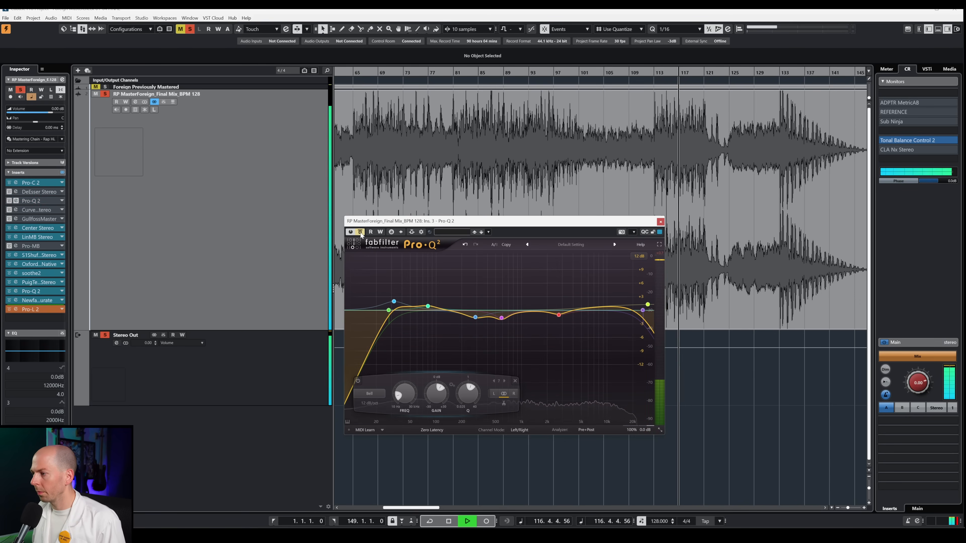
left_click(361, 232)
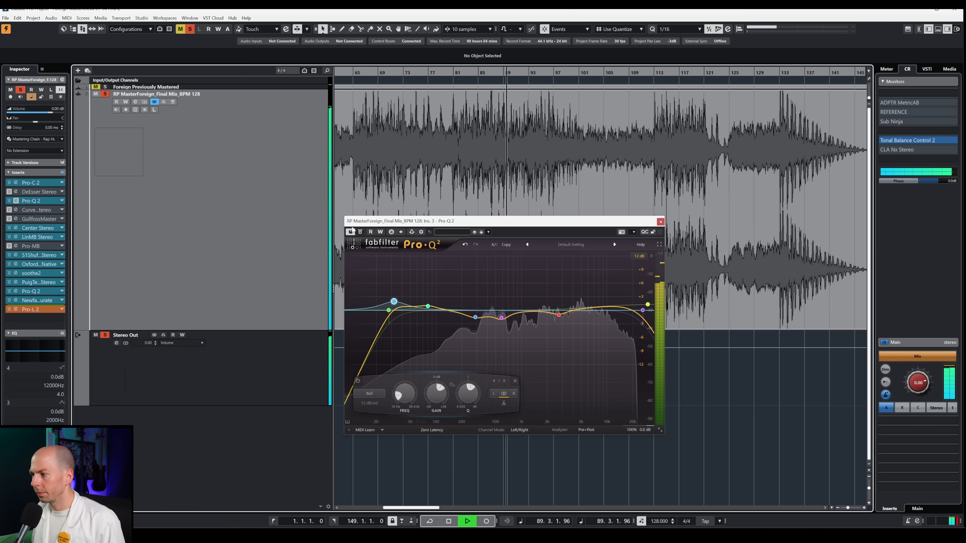
left_click(360, 231)
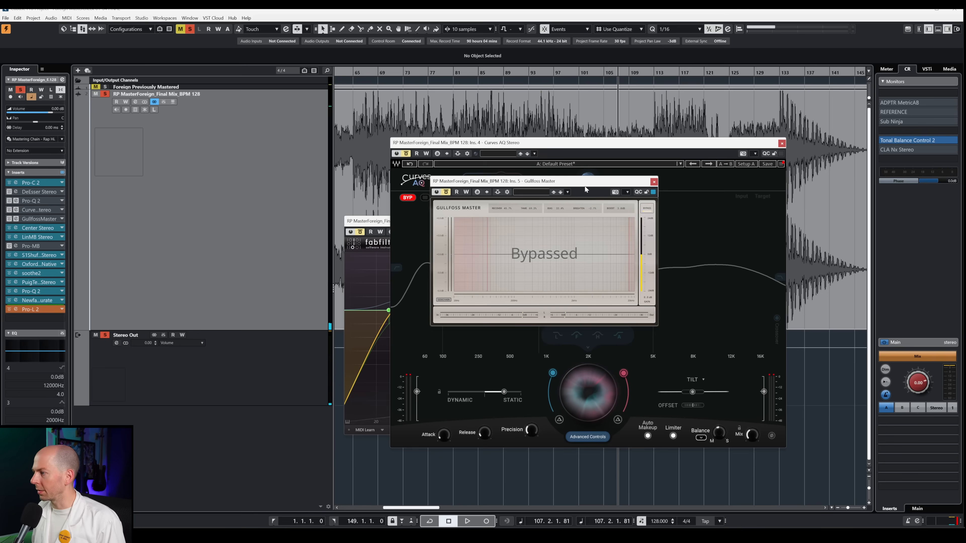
- Arrange the Gullfoss Master, Curves AQ and Pro-Q 2 windows so that none of them overlap
left_click_drag(584, 187, 208, 107)
left_click_drag(566, 140, 682, 53)
left_click_drag(219, 103, 434, 55)
left_click_drag(478, 223, 305, 211)
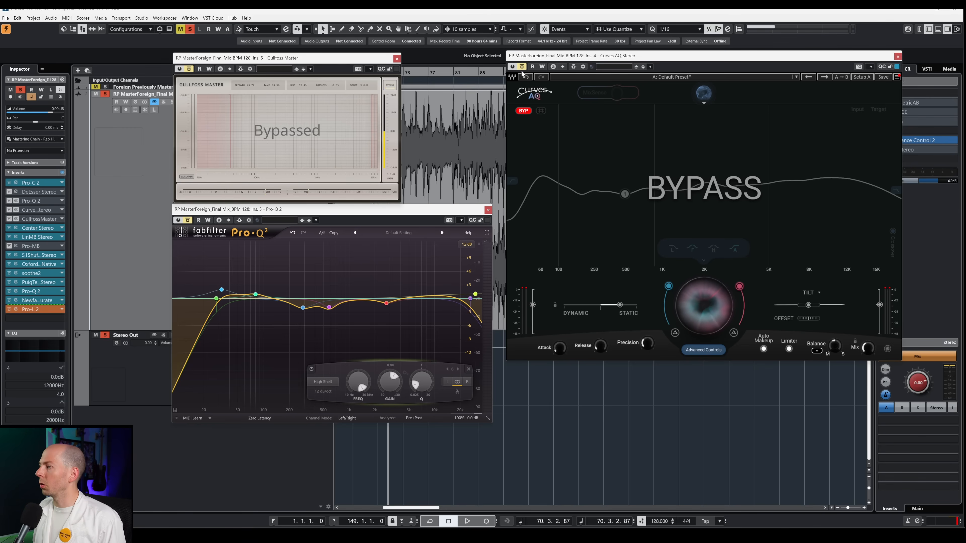
- Play the mix and loop the section from 68.2.3 to 76.1.1, keeping the Gullfoss Master window clear of the ruler meanwhile
key("space")
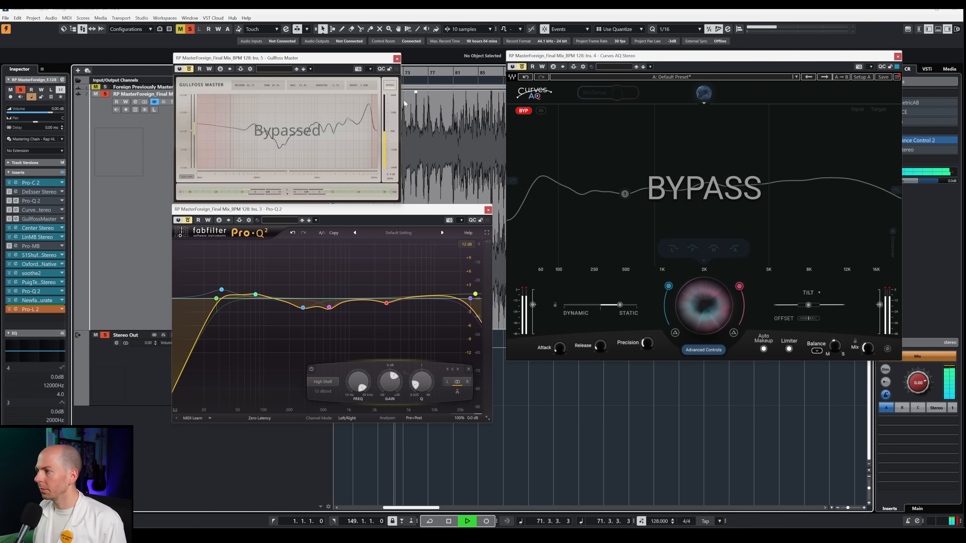
left_click_drag(360, 60, 375, 157)
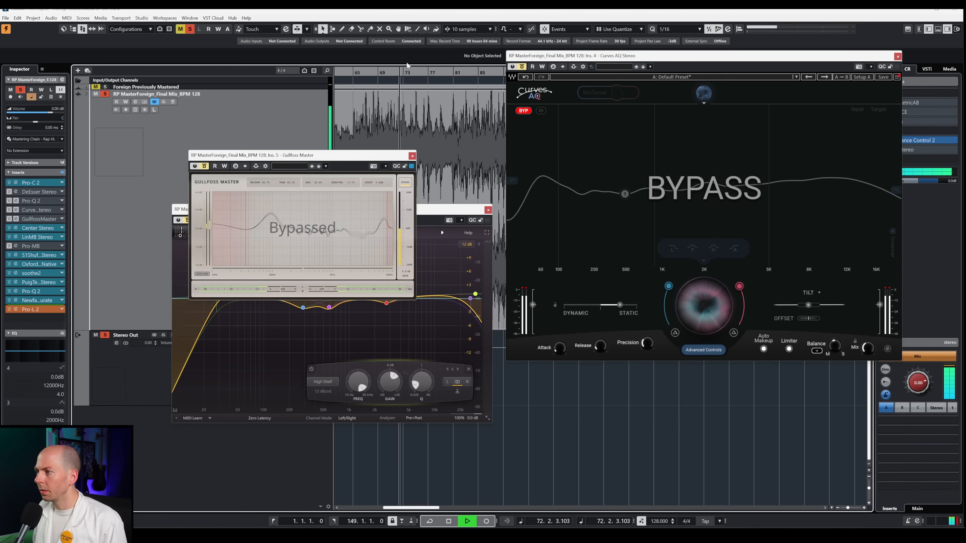
left_click(387, 73, "ctrl")
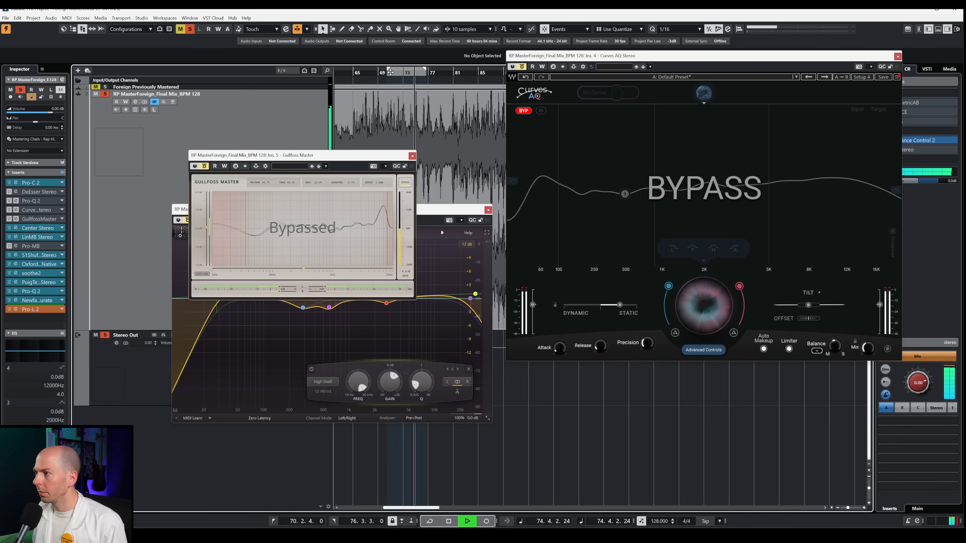
left_click(379, 74, "ctrl")
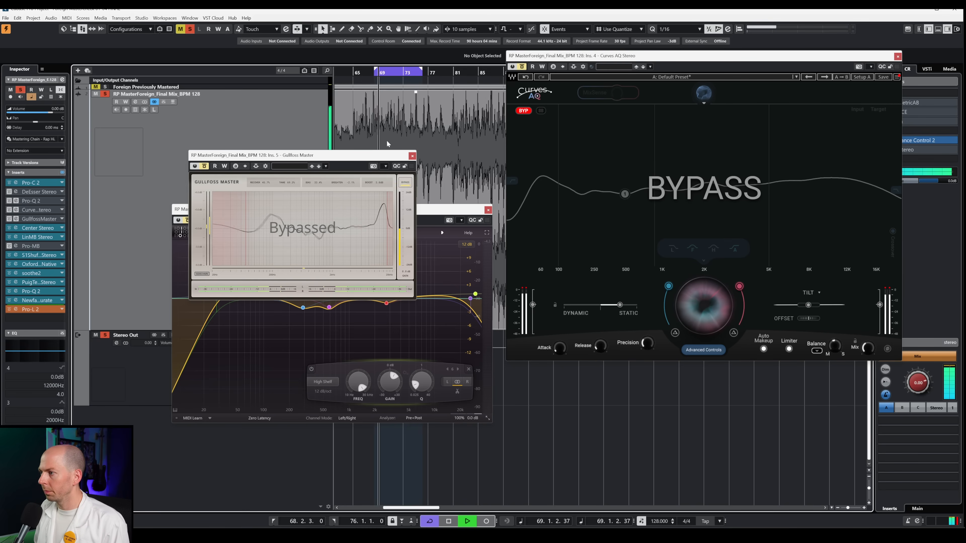
left_click_drag(380, 160, 315, 60)
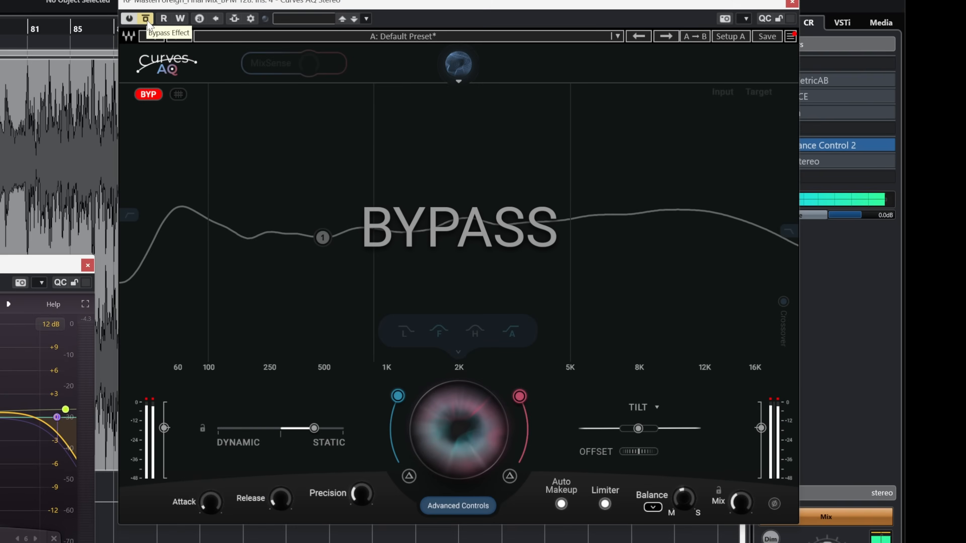
- Compare the looped section with Curves AQ active and bypassed, and close the Curves AQ window
left_click(467, 60)
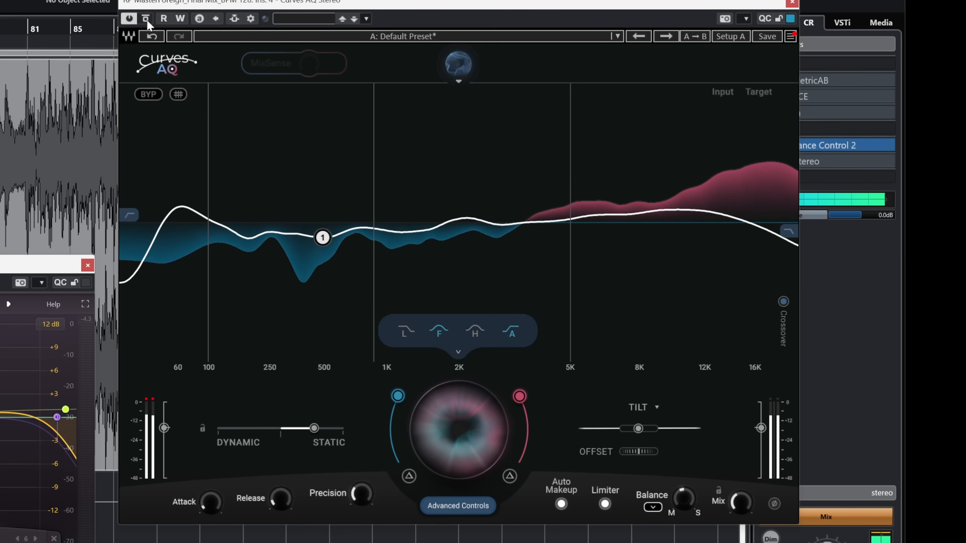
left_click(147, 23)
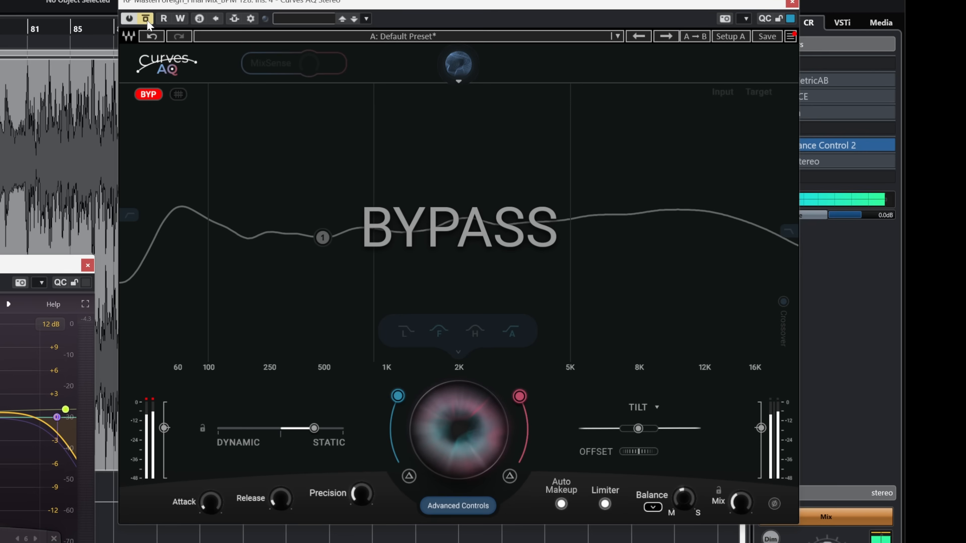
left_click(147, 22)
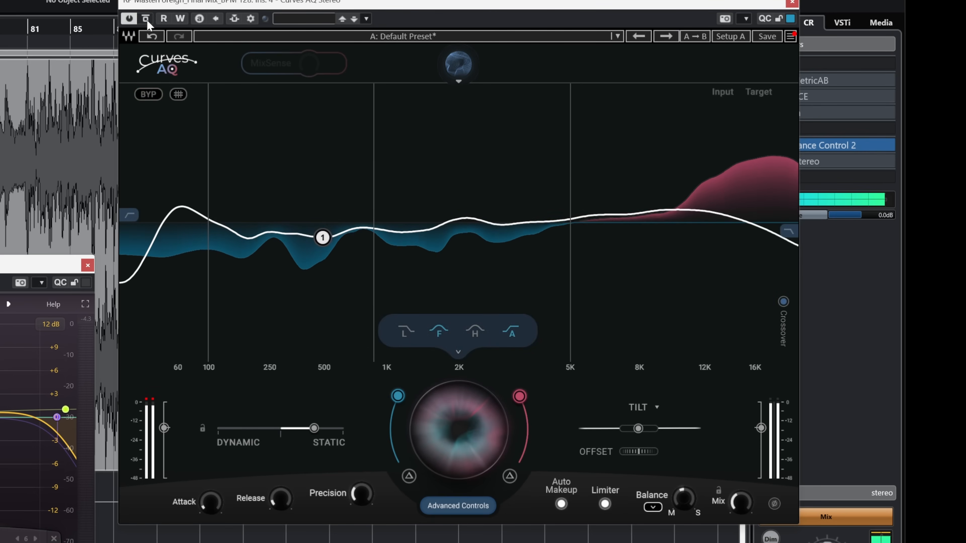
left_click(147, 23)
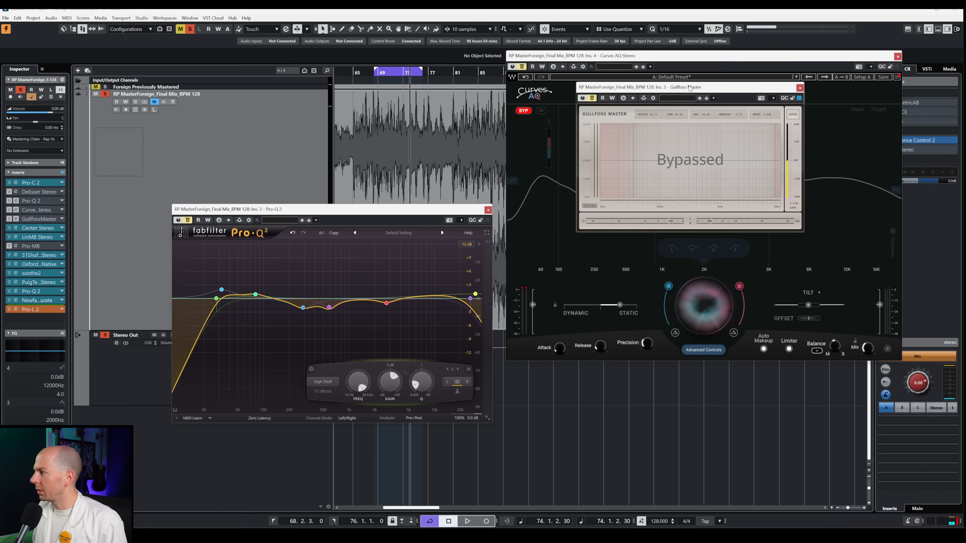
left_click(897, 56)
- Move Gullfoss Master over the freed space and compare the looped section with it active and bypassed
left_click_drag(711, 98, 652, 110)
key("space")
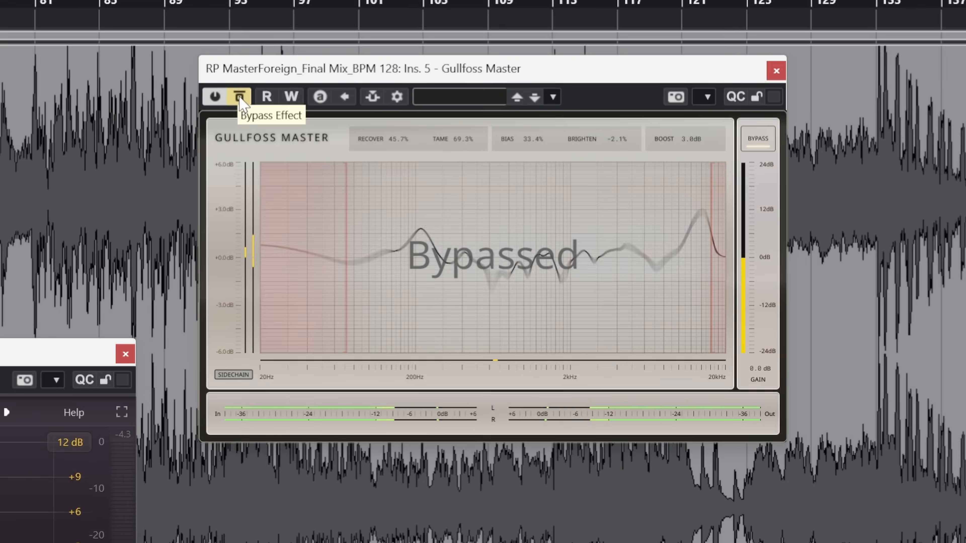
left_click(533, 111)
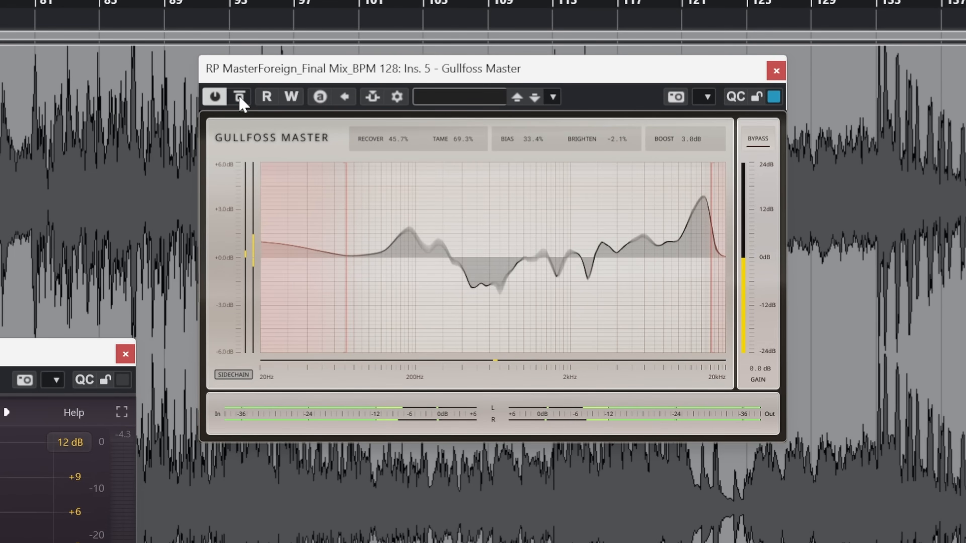
left_click(240, 98)
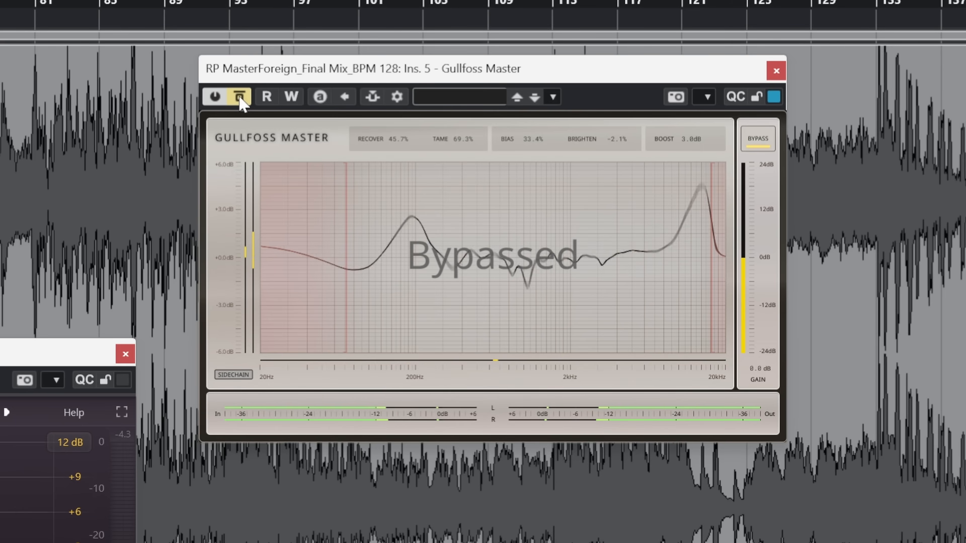
left_click(240, 98)
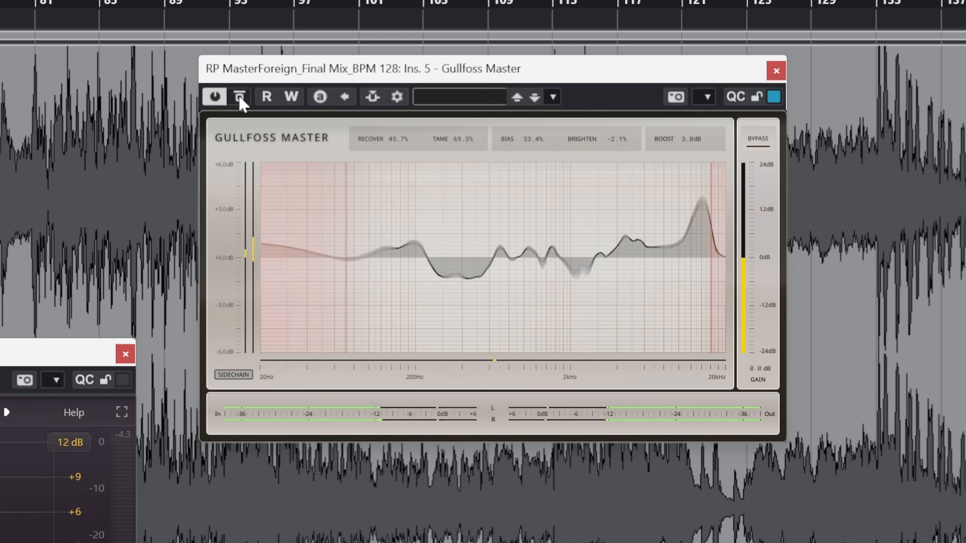
left_click(240, 98)
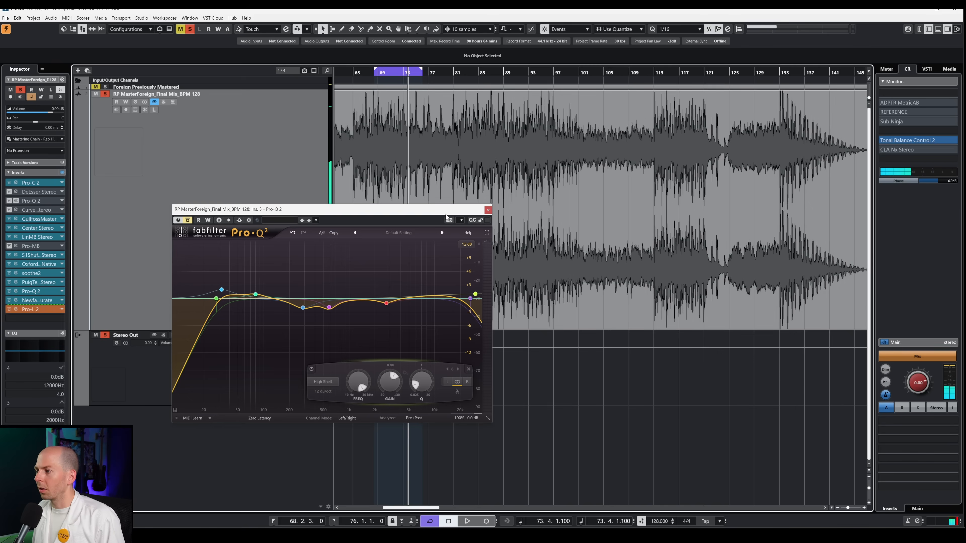
- Bypass Gullfoss Master, compare Pro-Q 2 on and off over the looped section, and leave Pro-Q 2 bypassed
left_click_drag(445, 214, 693, 113)
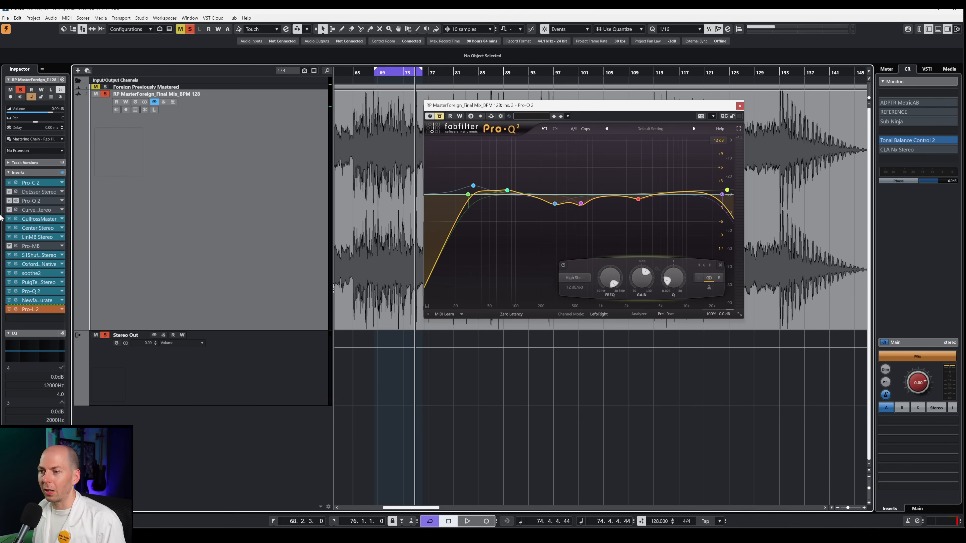
left_click(9, 219)
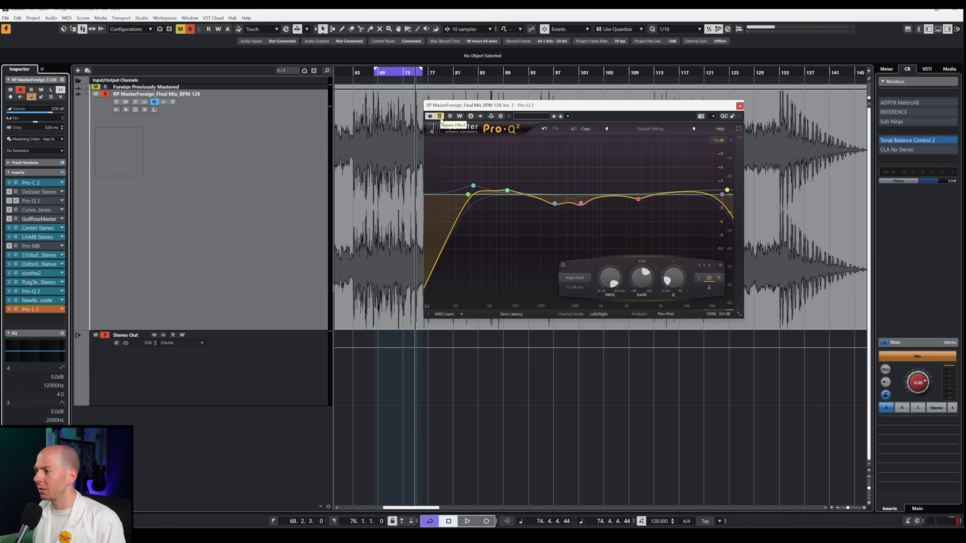
key("space")
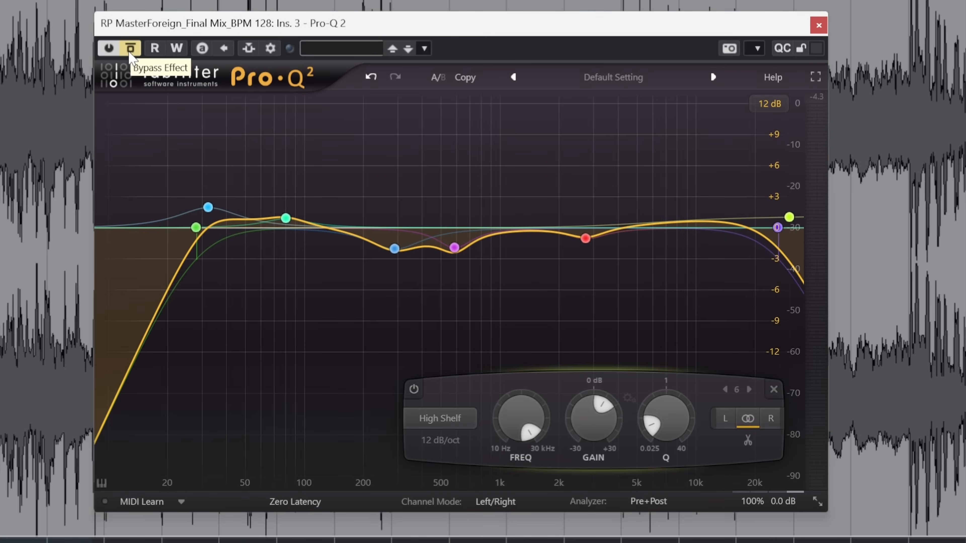
left_click(130, 53)
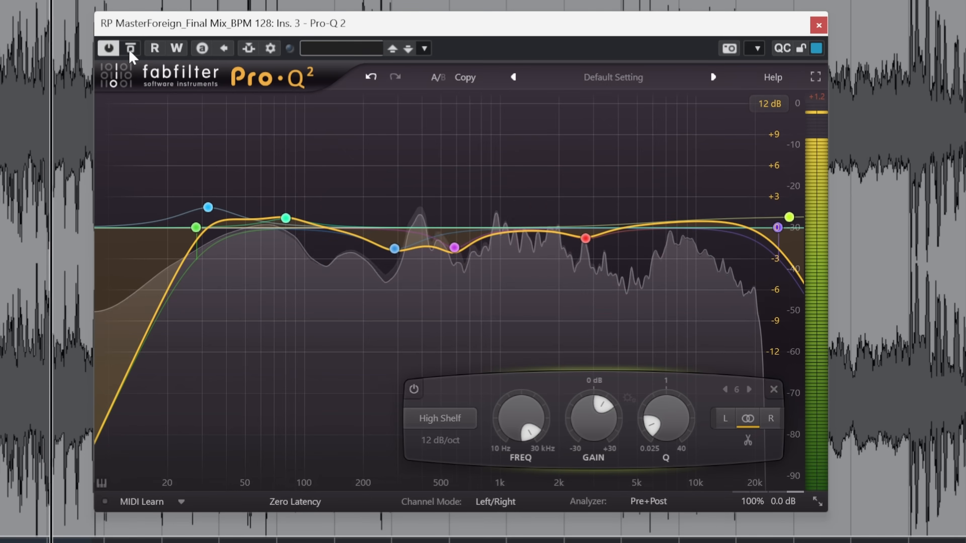
left_click(130, 54)
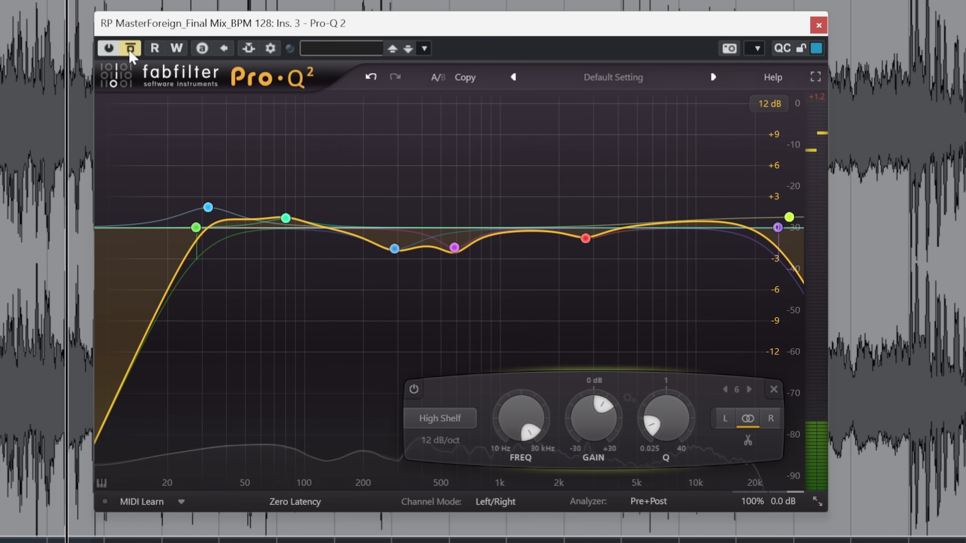
left_click(129, 54)
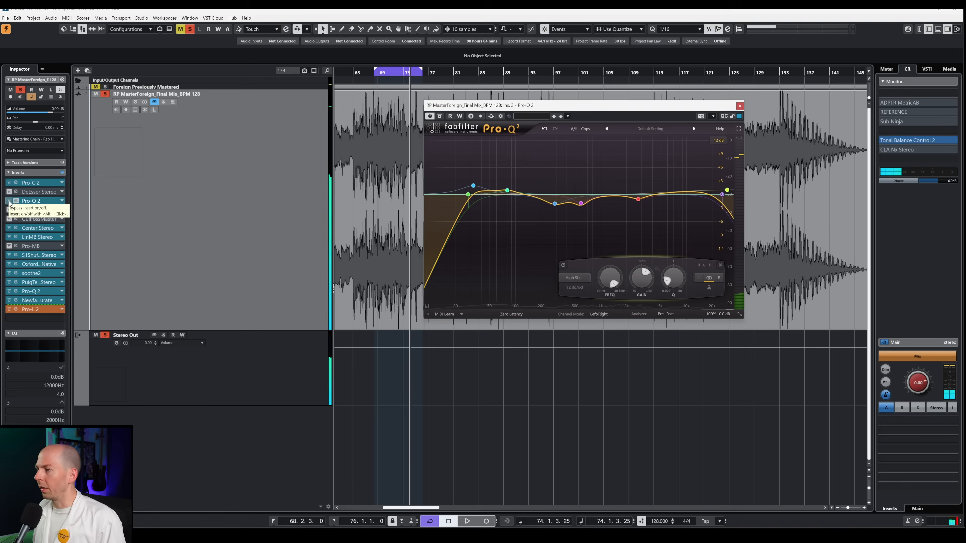
left_click(10, 203)
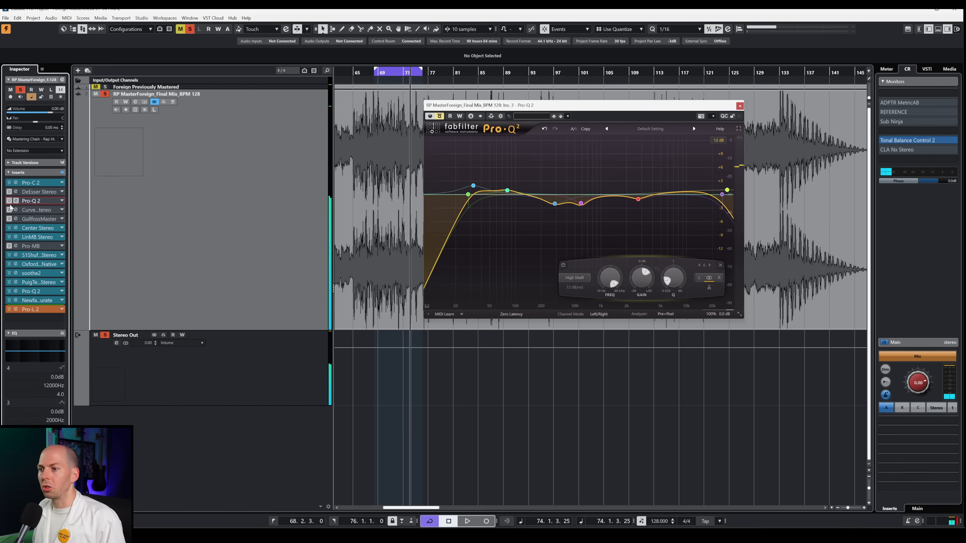